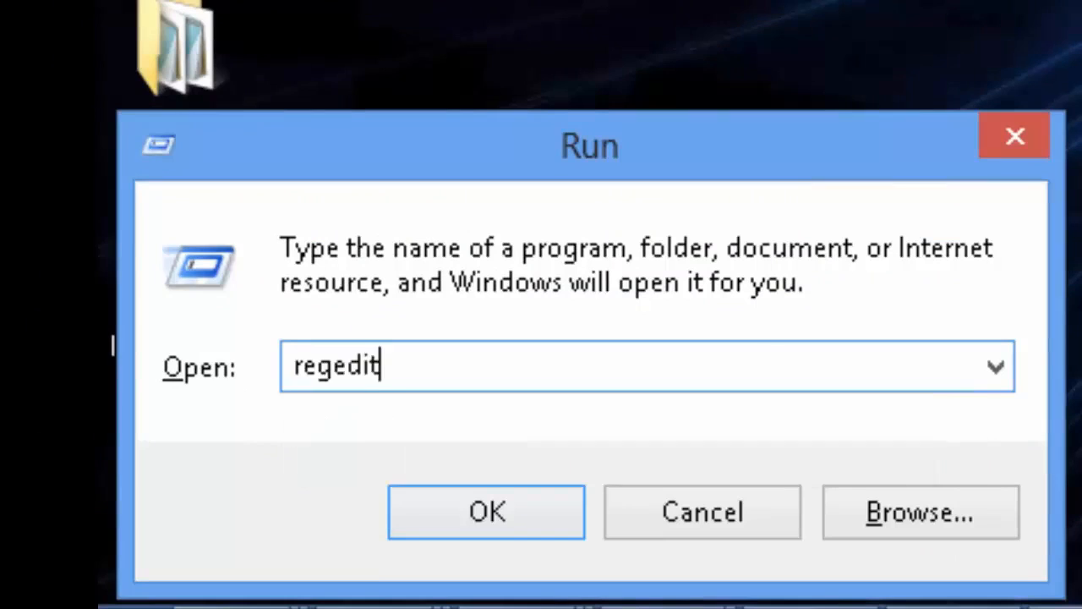
# Launch the Registry Editor with regedit and expand the SYSTEM key under HKEY_LOCAL_MACHINE
pyautogui.press('Return')
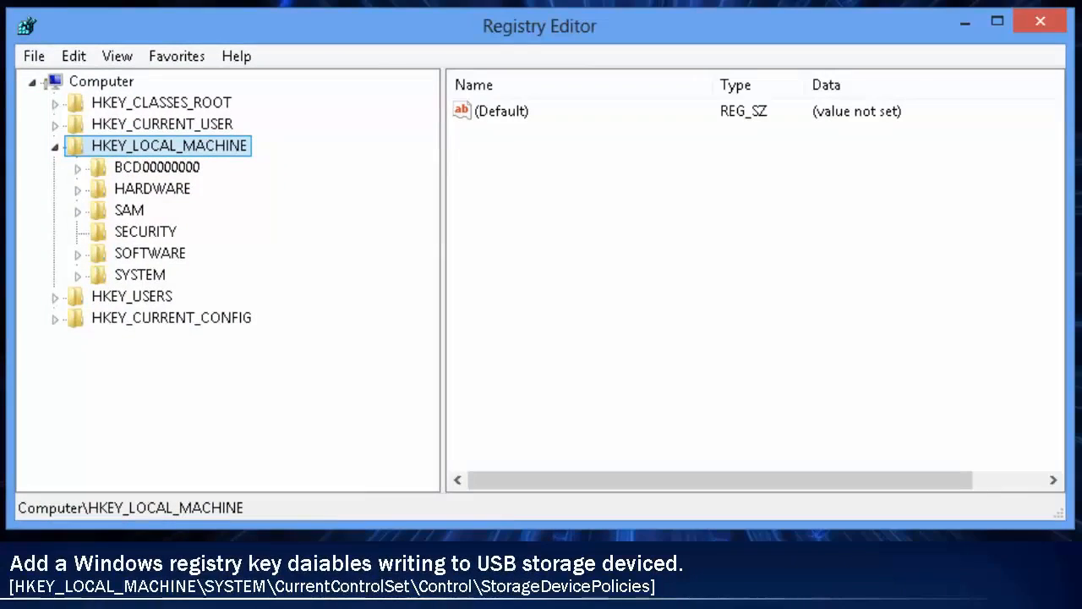
pyautogui.press('Down')
pyautogui.press('Down')
pyautogui.press('Down')
pyautogui.press('Down')
pyautogui.press('Down')
pyautogui.press('Down')
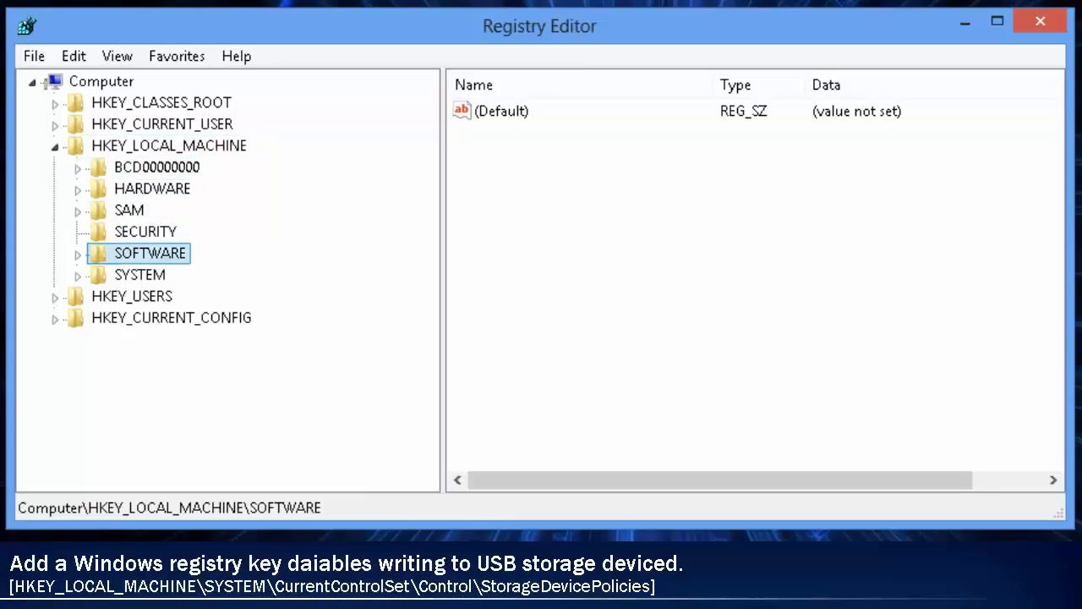
pyautogui.press('Up')
pyautogui.press('Down')
pyautogui.press('Right')
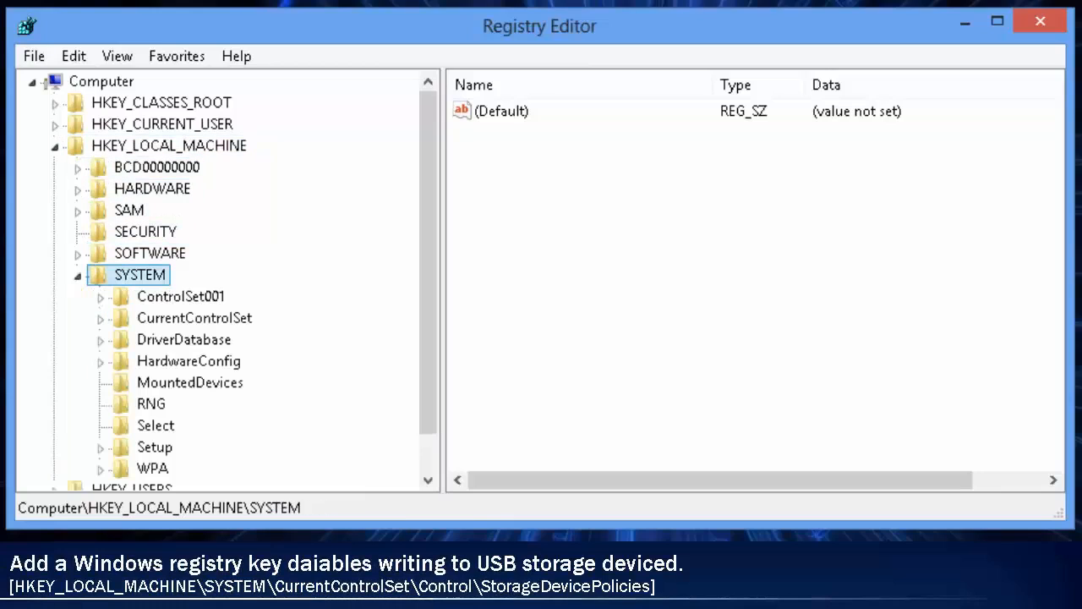
# Expand CurrentControlSet under SYSTEM and open its Control key to show the subkeys
pyautogui.press('Down')
pyautogui.press('Down')
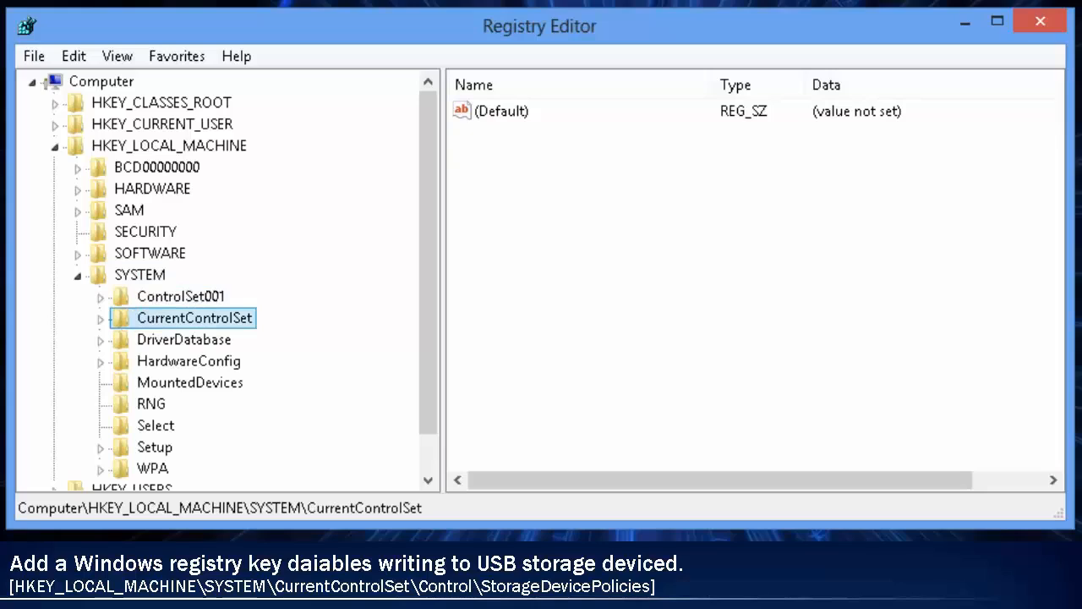
pyautogui.press('Right')
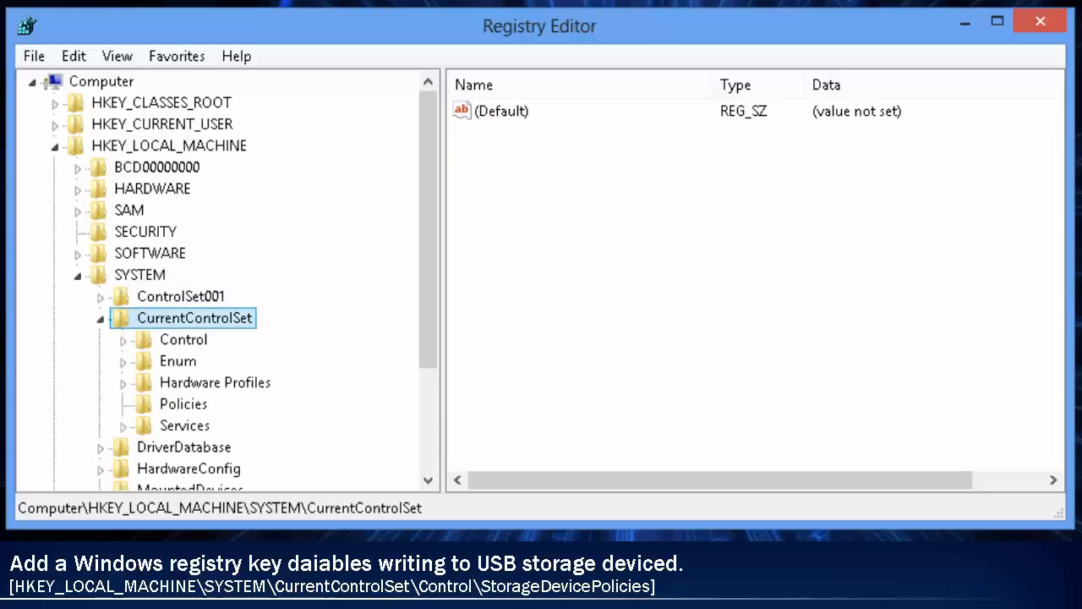
pyautogui.press('Down')
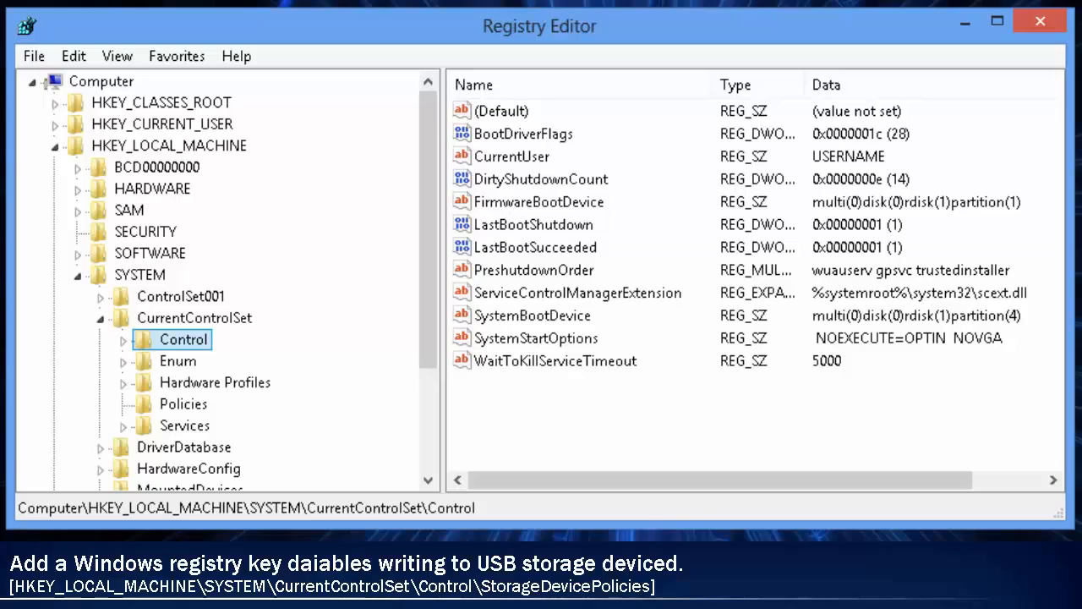
pyautogui.press('Right')
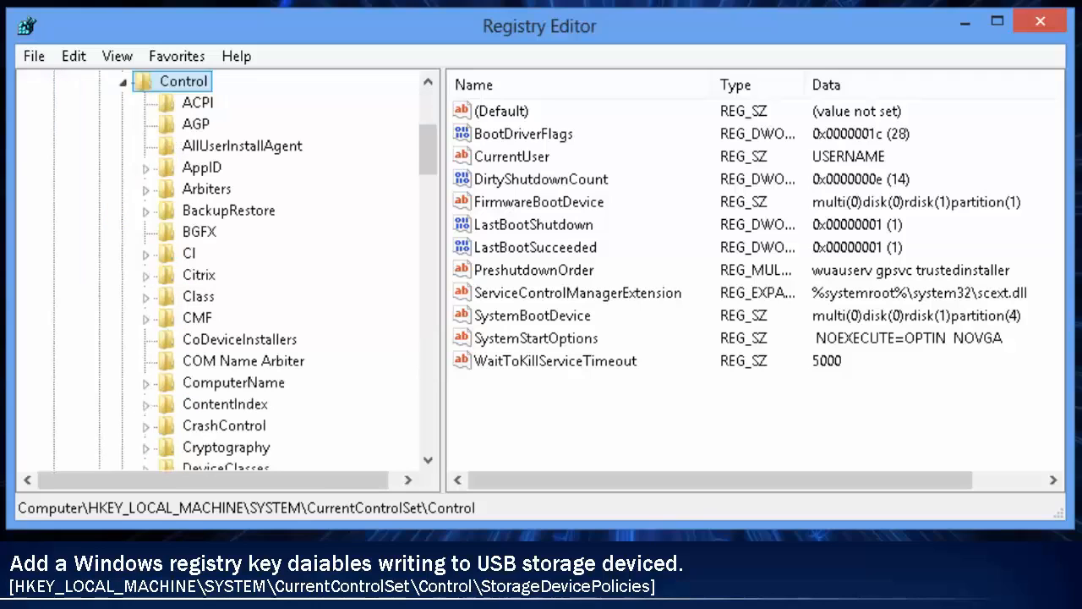
# Create a new key named StorageDevicePolicies under the Control key
pyautogui.rightClick(192, 86)
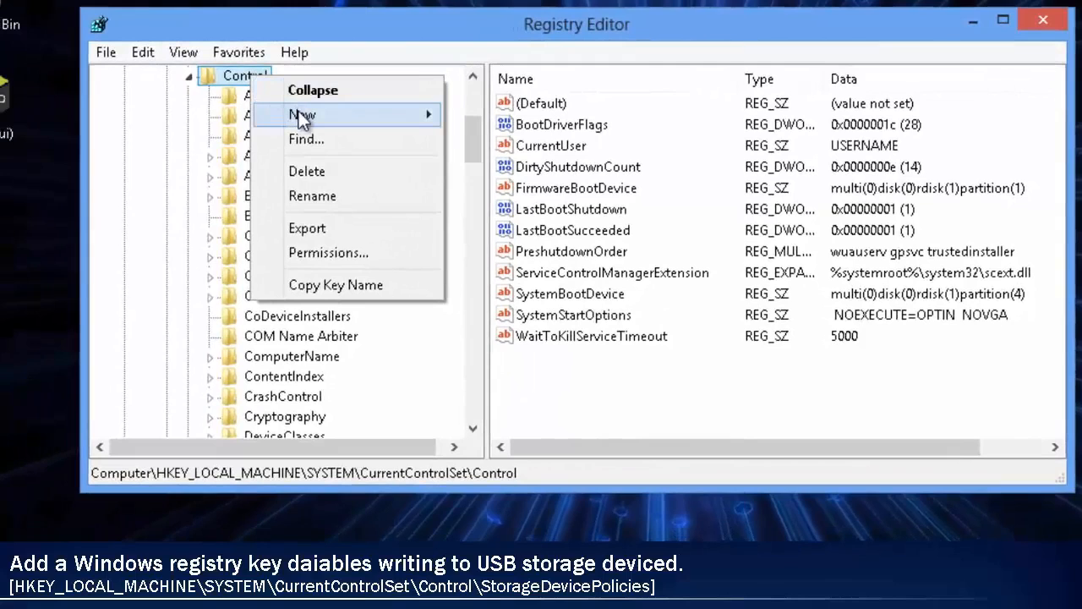
pyautogui.moveTo(241, 119)
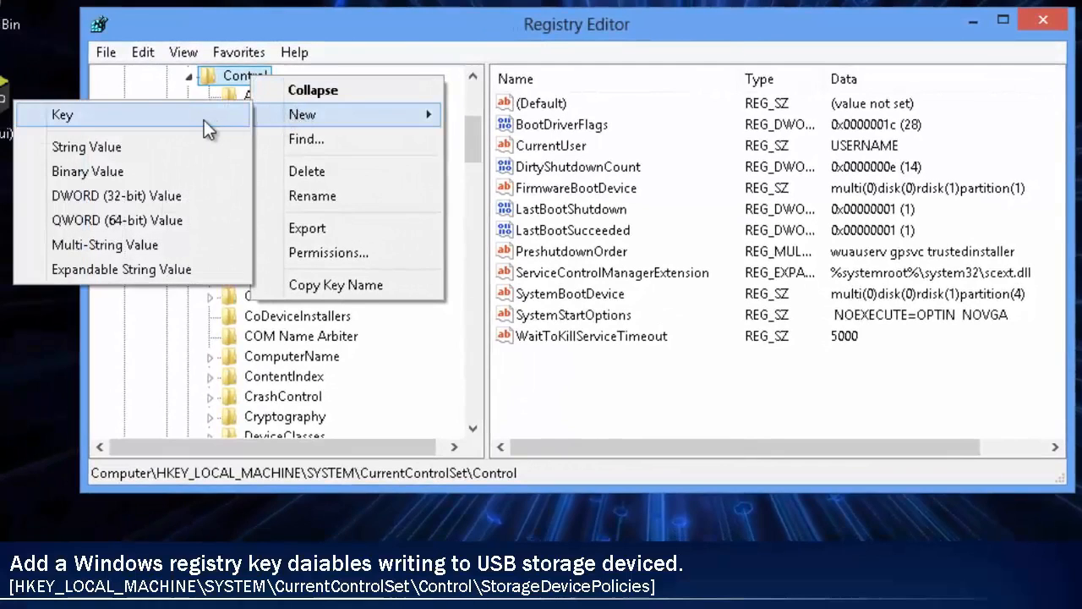
pyautogui.click(202, 118)
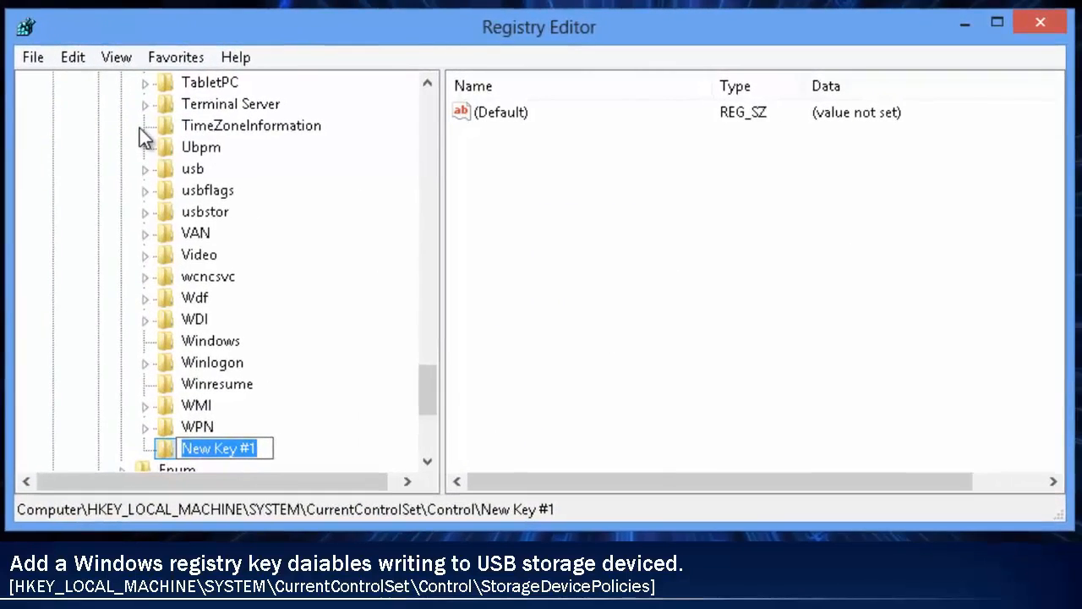
pyautogui.write('StorageDevicePolicies')
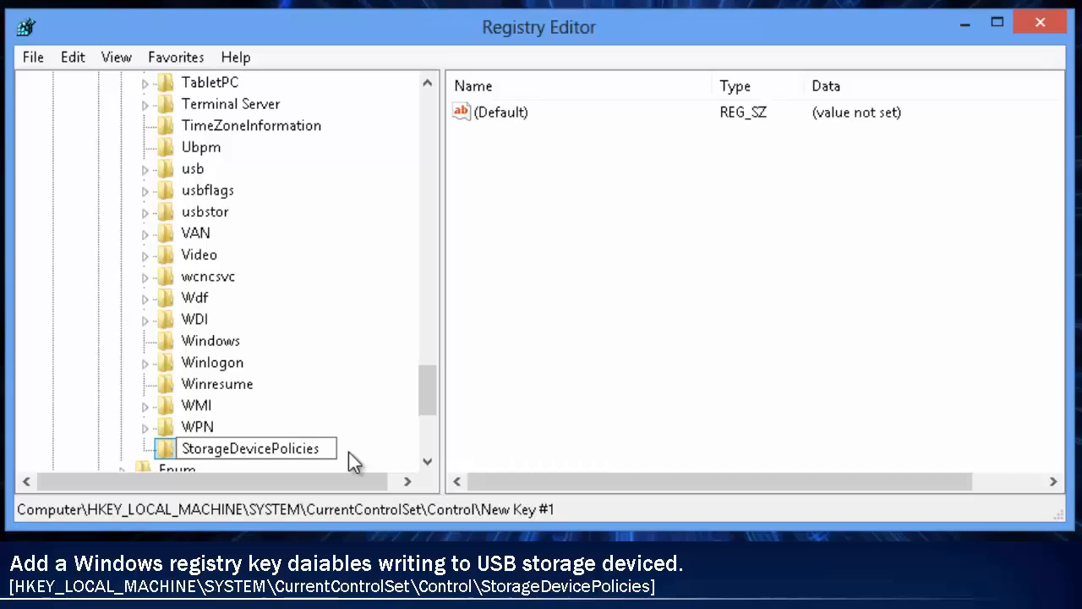
pyautogui.press('Return')
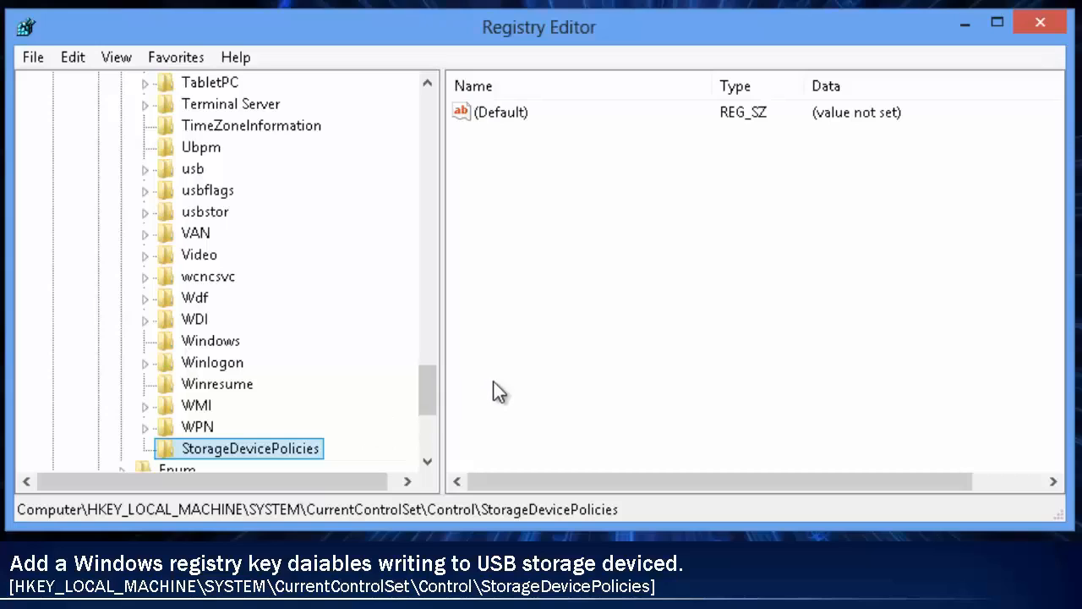
# Add a DWORD (32-bit) value named WriteProtect to the StorageDevicePolicies key
pyautogui.click(529, 361)
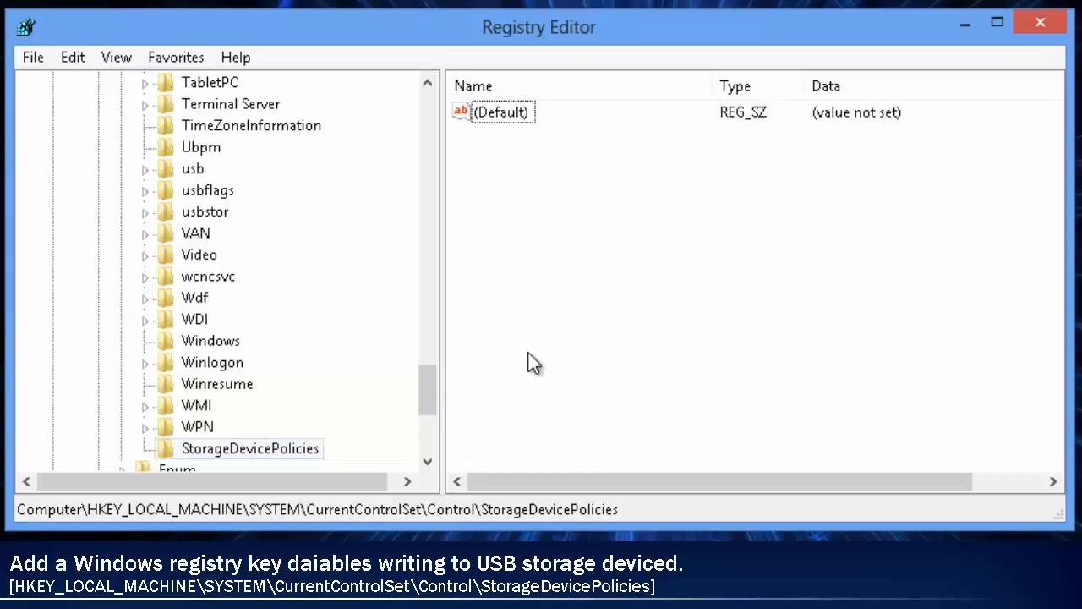
pyautogui.click(293, 453)
pyautogui.click(538, 310)
pyautogui.rightClick(542, 319)
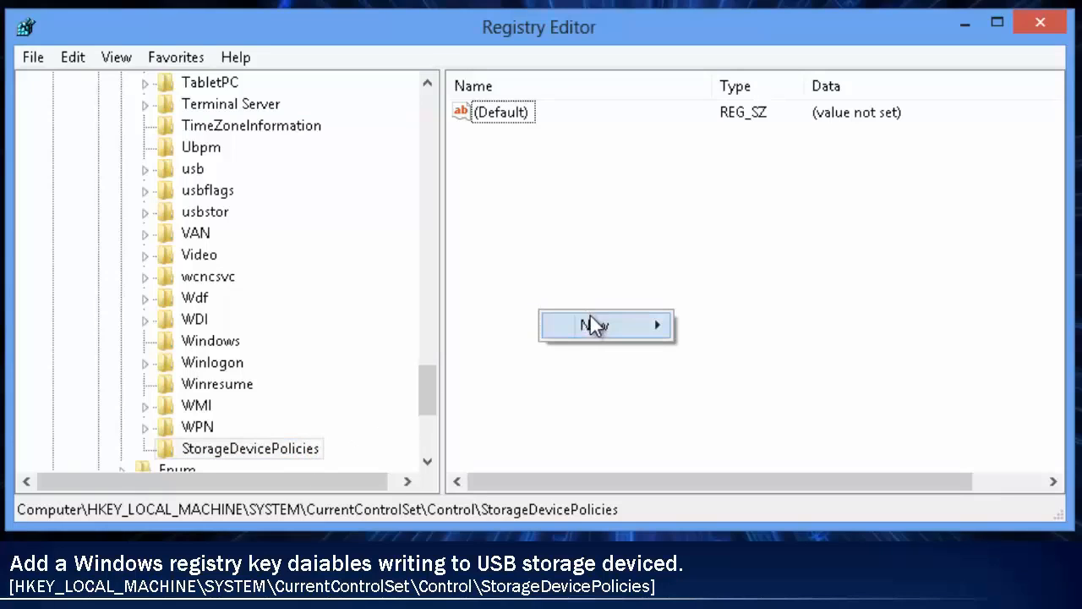
pyautogui.moveTo(602, 333)
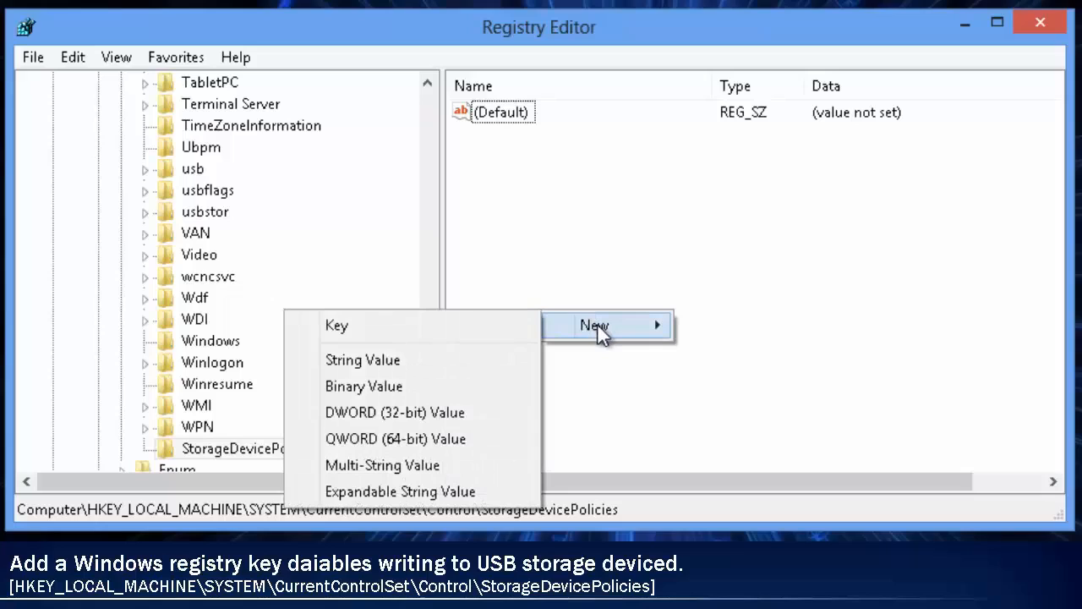
pyautogui.click(490, 414)
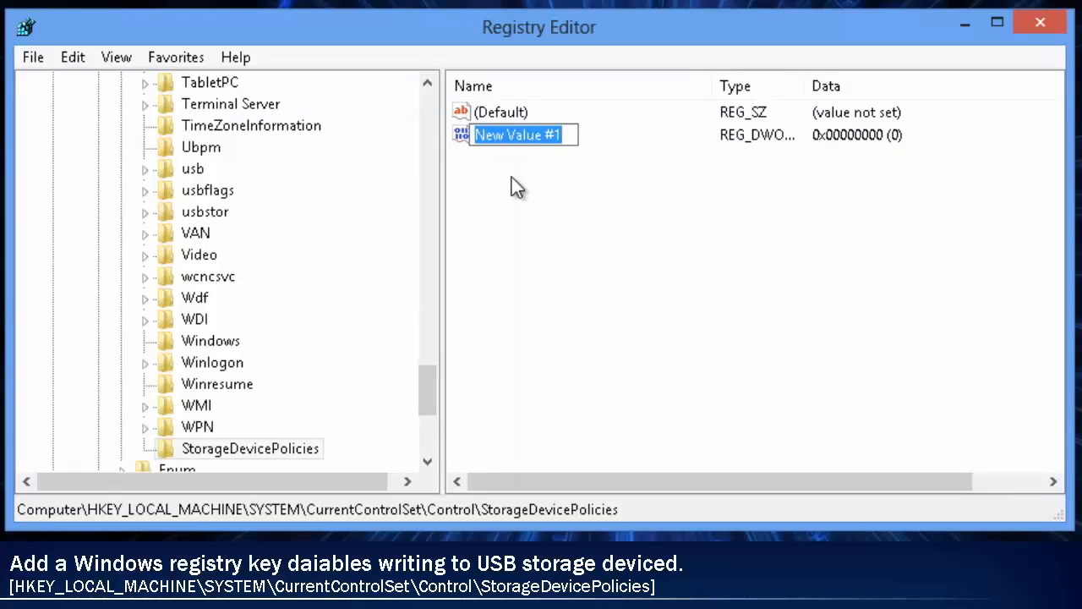
pyautogui.write('WritePr')
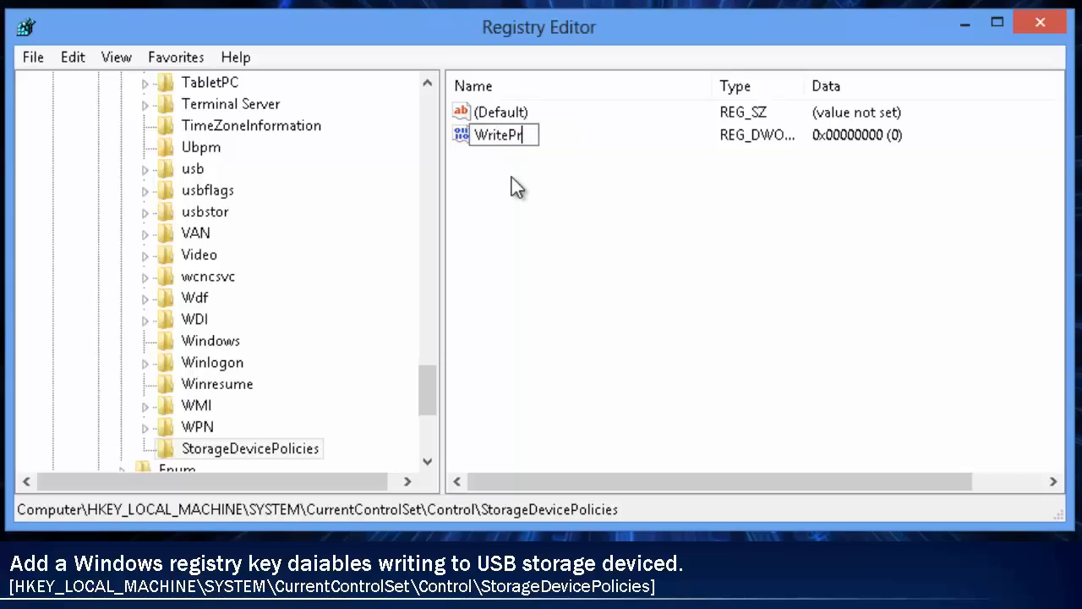
pyautogui.write('otect')
pyautogui.press('Return')
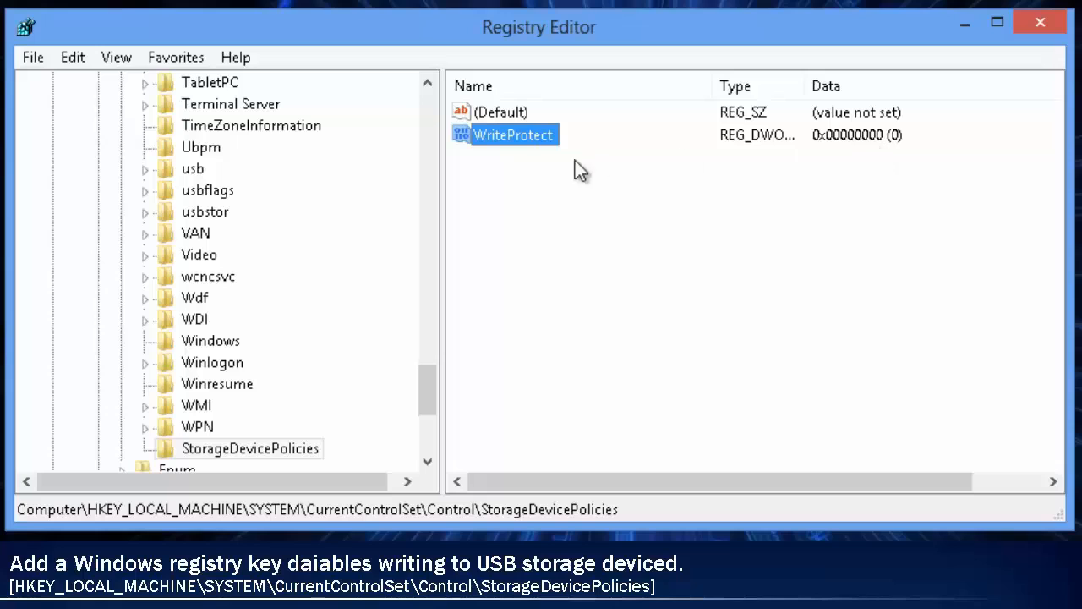
# Set the value data of the WriteProtect DWORD to 1
pyautogui.doubleClick(530, 141)
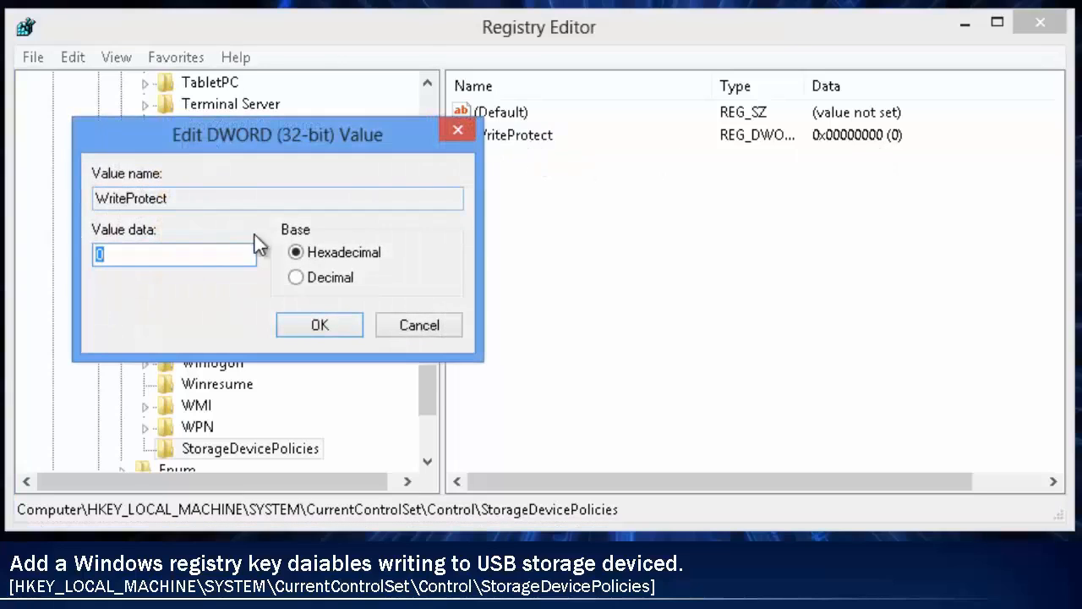
pyautogui.click(207, 260)
pyautogui.press('BackSpace')
pyautogui.write('1')
pyautogui.click(310, 326)
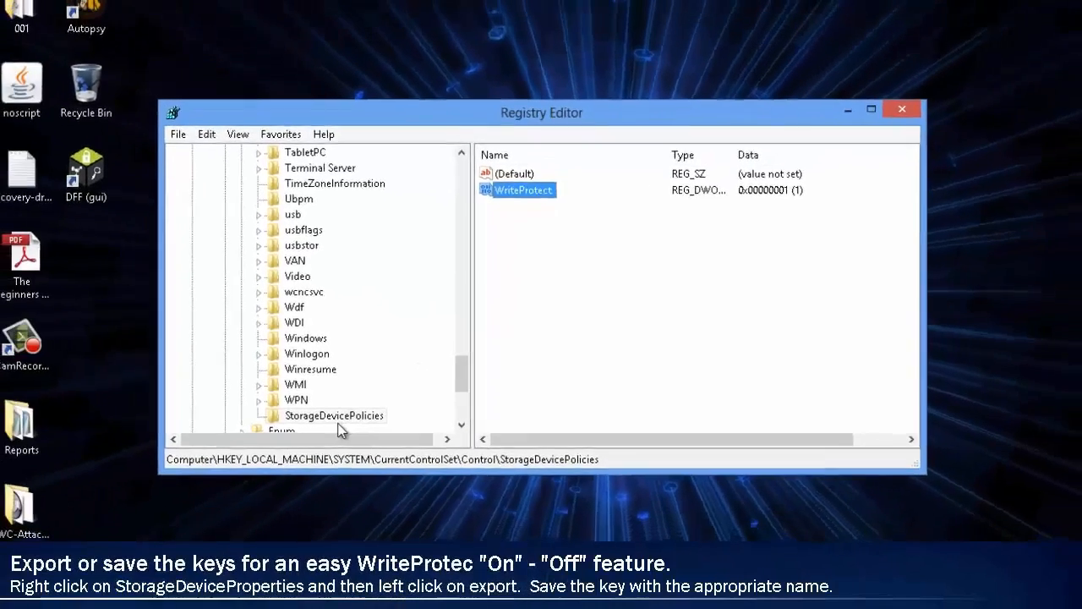
# Export the StorageDevicePolicies key to the Desktop as a registration file named WriteProtectOn
pyautogui.click(252, 448)
pyautogui.rightClick(352, 408)
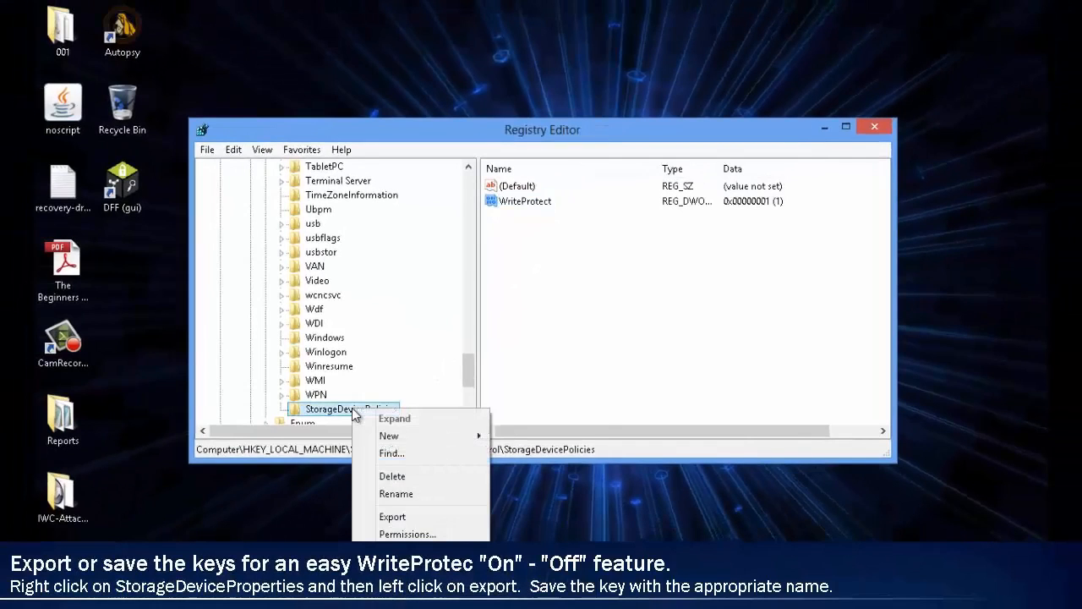
pyautogui.click(411, 517)
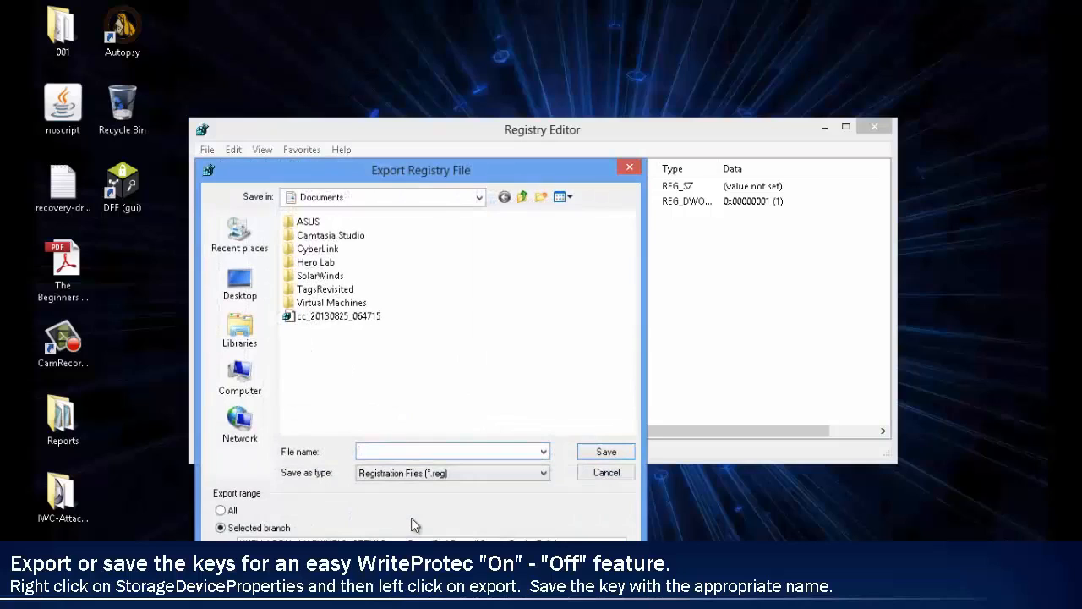
pyautogui.click(251, 285)
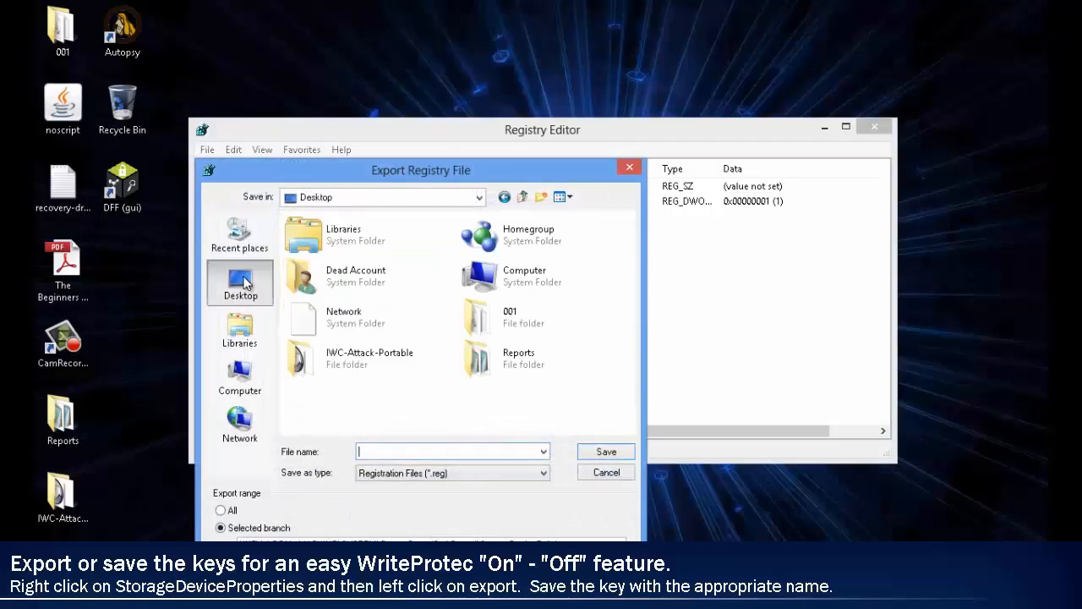
pyautogui.click(404, 451)
pyautogui.write('WriteProtec-')
pyautogui.press('BackSpace')
pyautogui.press('BackSpace')
pyautogui.press('BackSpace')
pyautogui.write('_On')
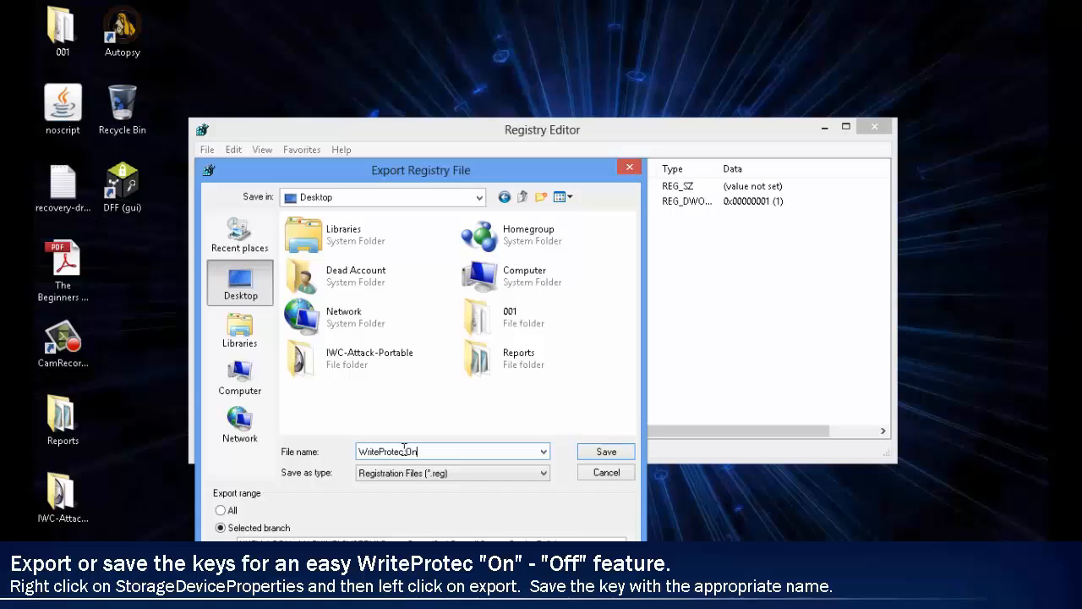
pyautogui.press('Return')
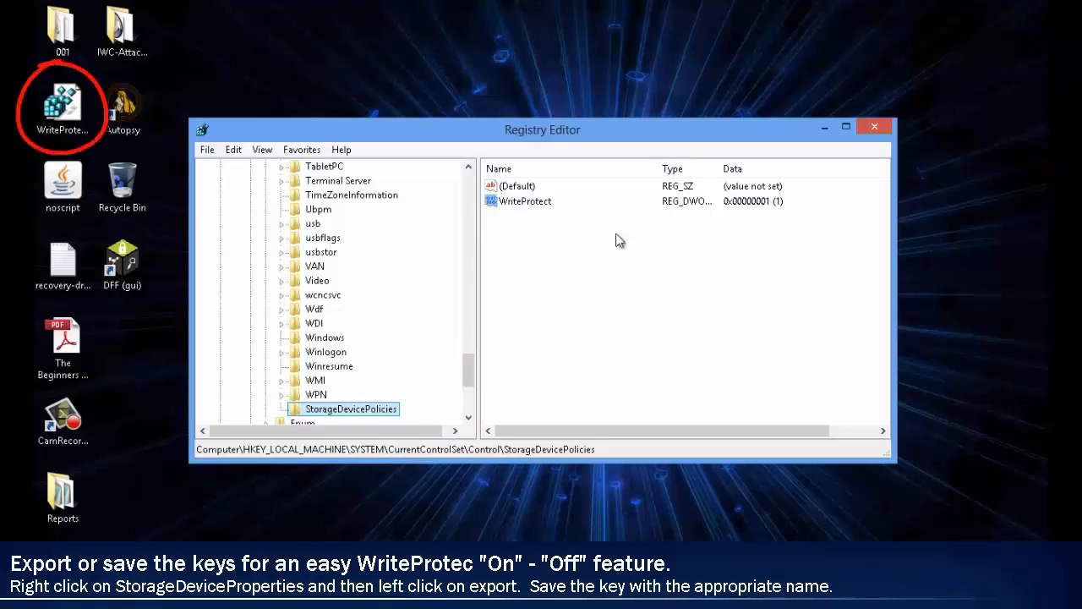
# Set the value data of the WriteProtect DWORD to 0
pyautogui.doubleClick(530, 206)
pyautogui.write('0')
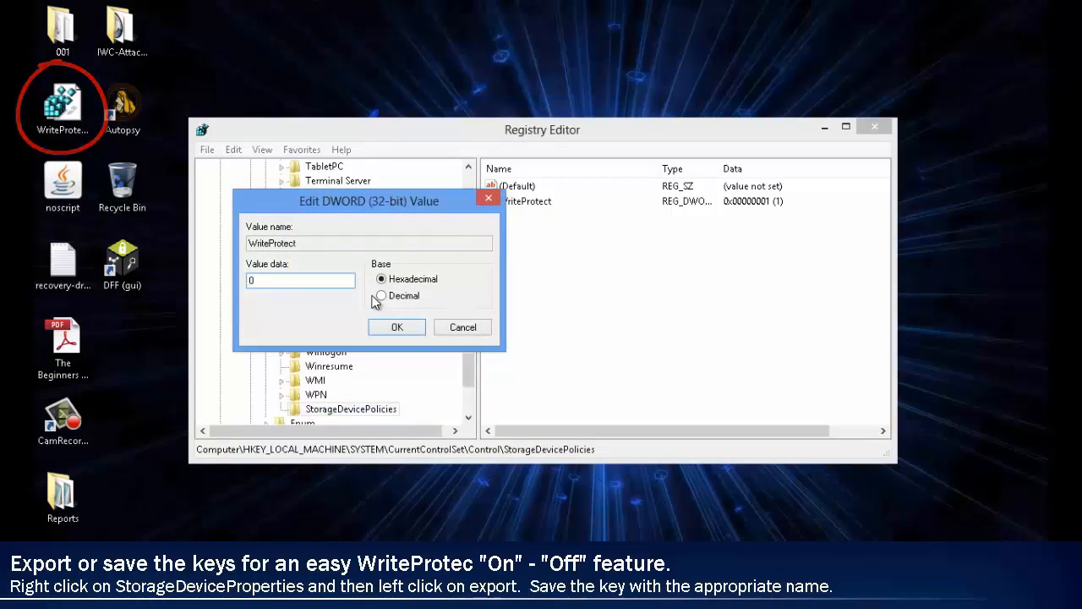
pyautogui.click(391, 327)
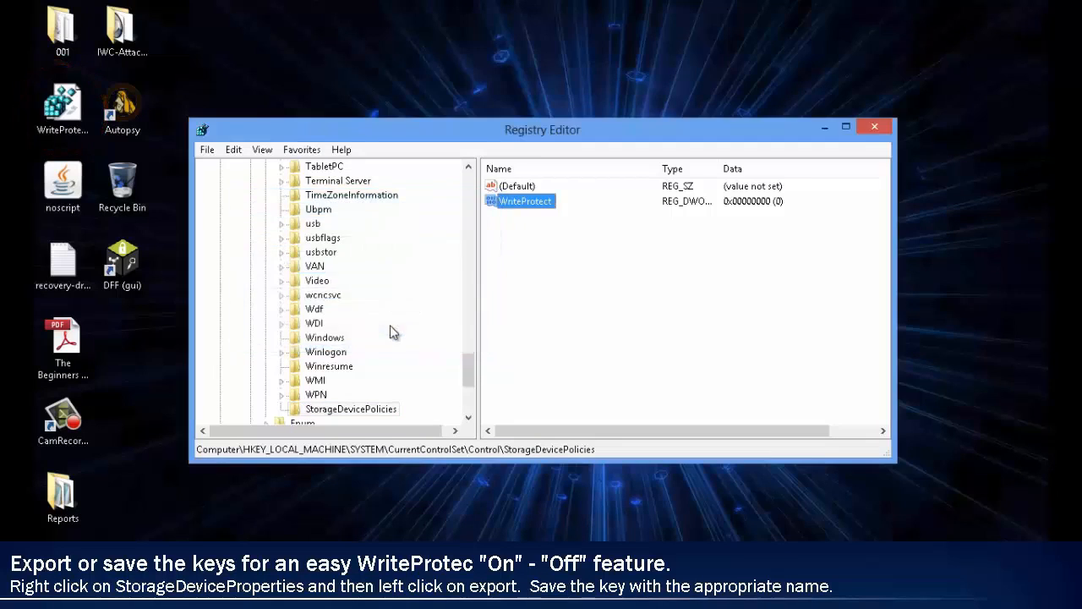
# Export the StorageDevicePolicies key to the Desktop as a registration file named WriteProtectOff
pyautogui.rightClick(354, 409)
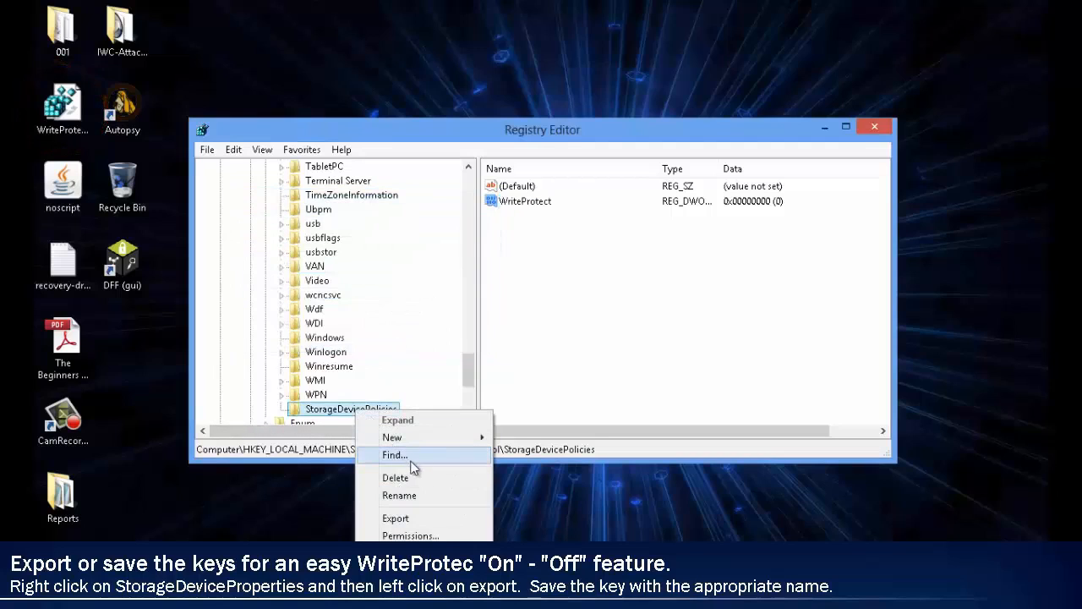
pyautogui.click(431, 518)
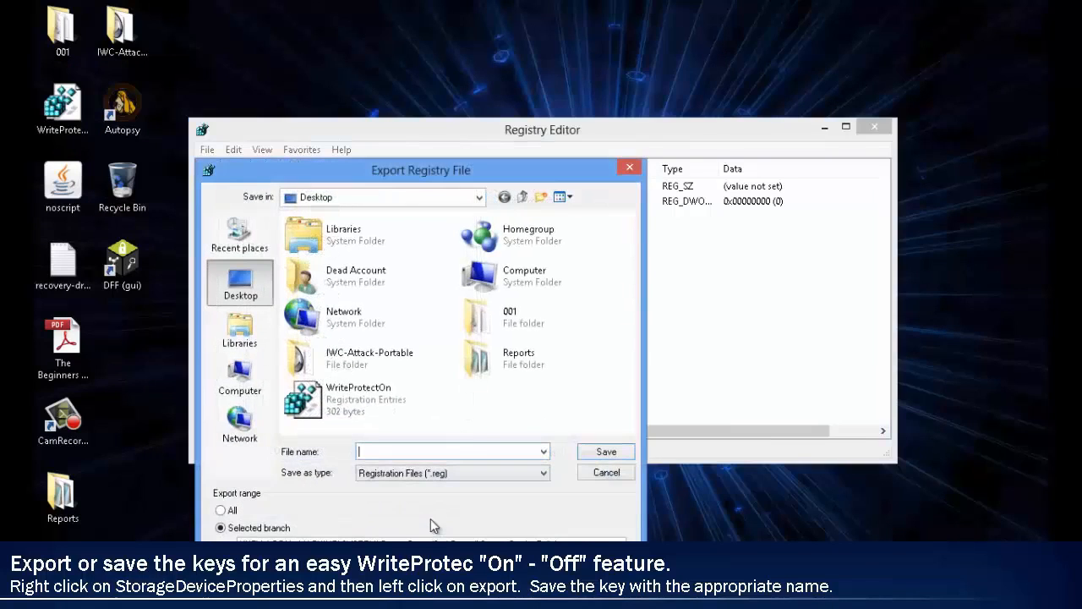
pyautogui.write('W')
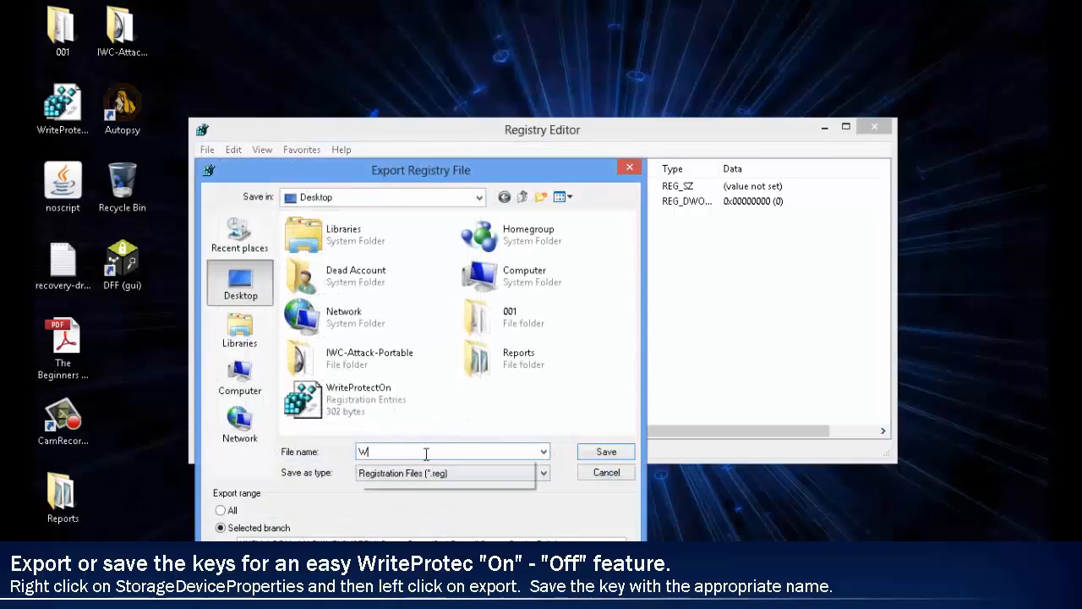
pyautogui.write('riteProtect')
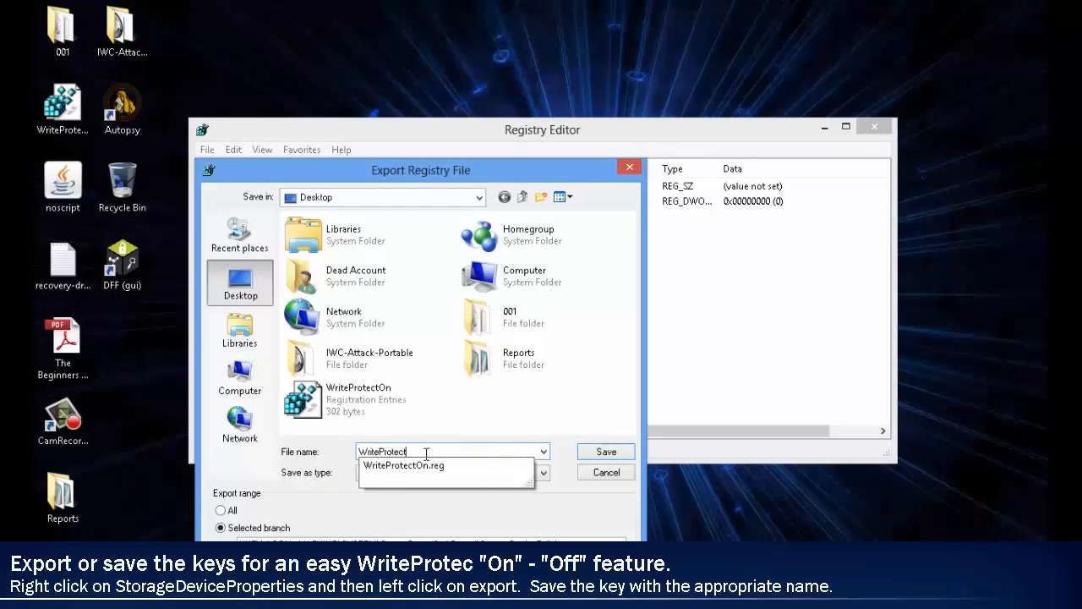
pyautogui.write('Off')
pyautogui.press('Return')
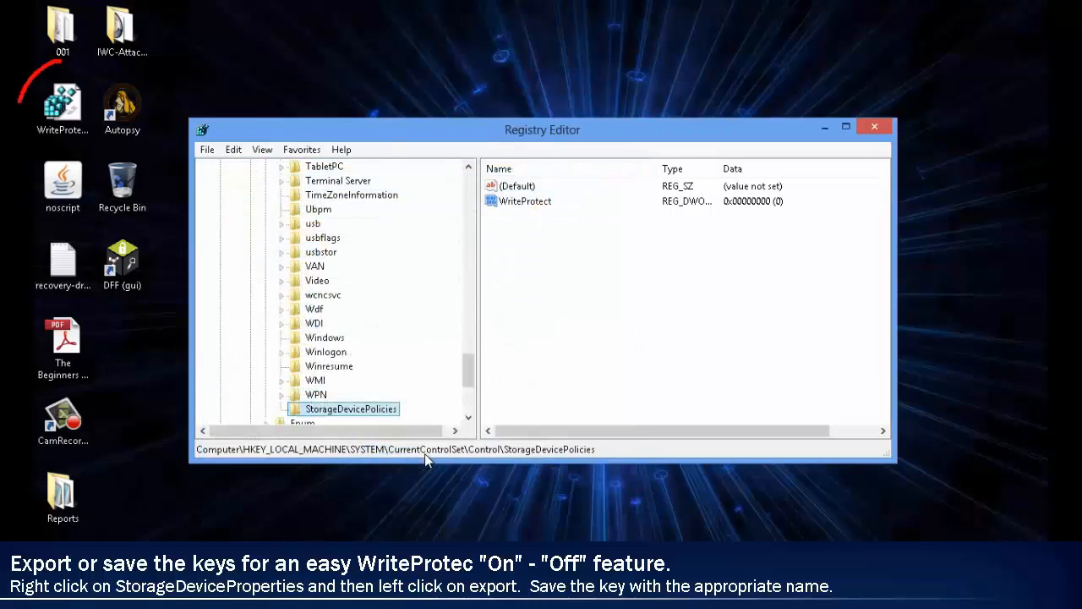
# Merge the WriteProtectOn registration file from the Desktop into the registry, then close the Registry Editor
pyautogui.click(73, 111)
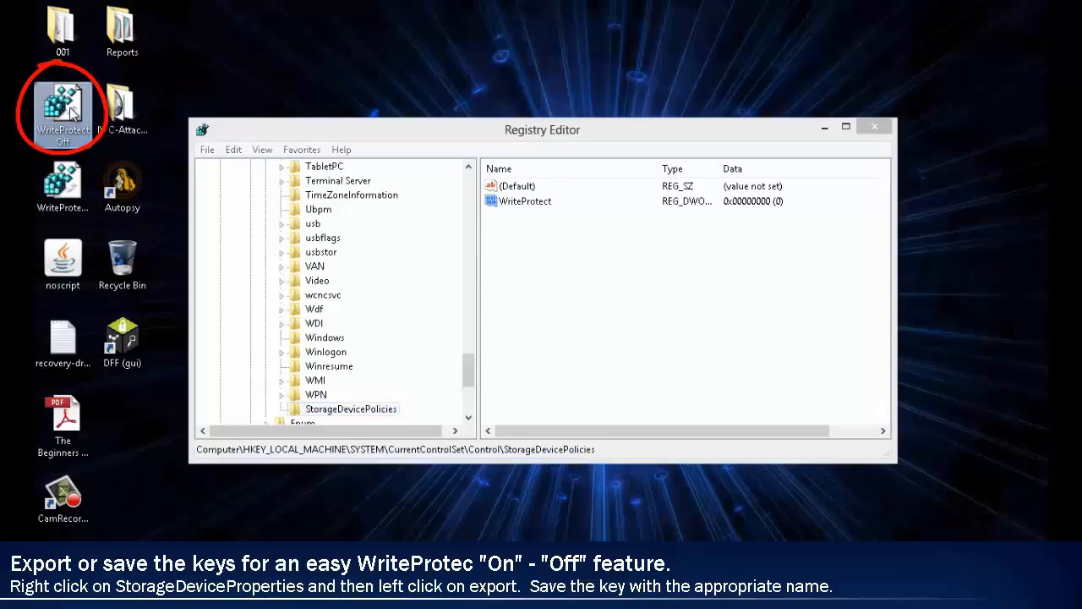
pyautogui.click(71, 179)
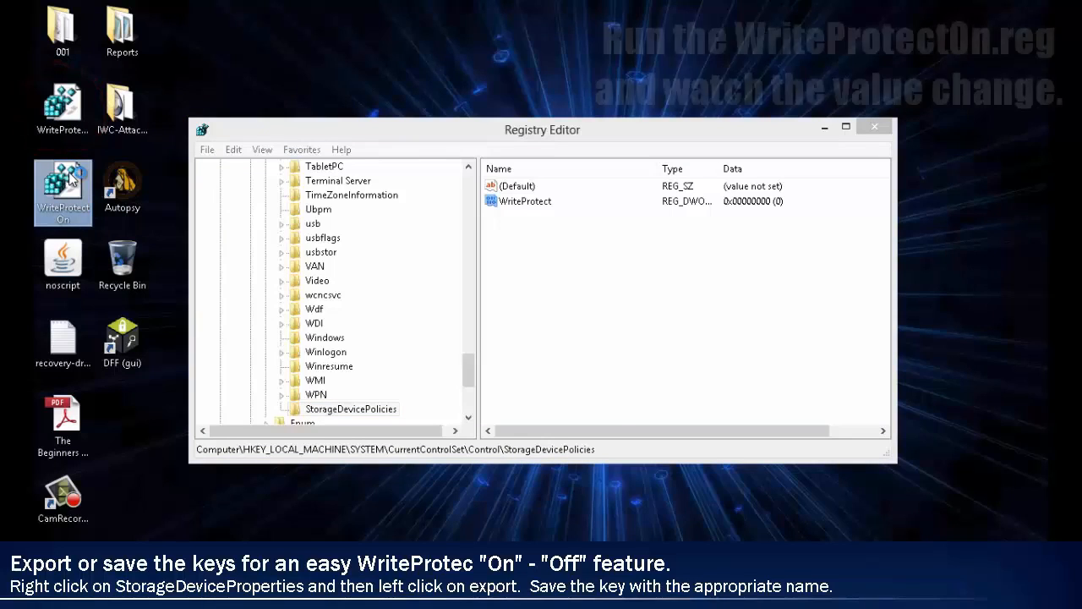
pyautogui.doubleClick(71, 179)
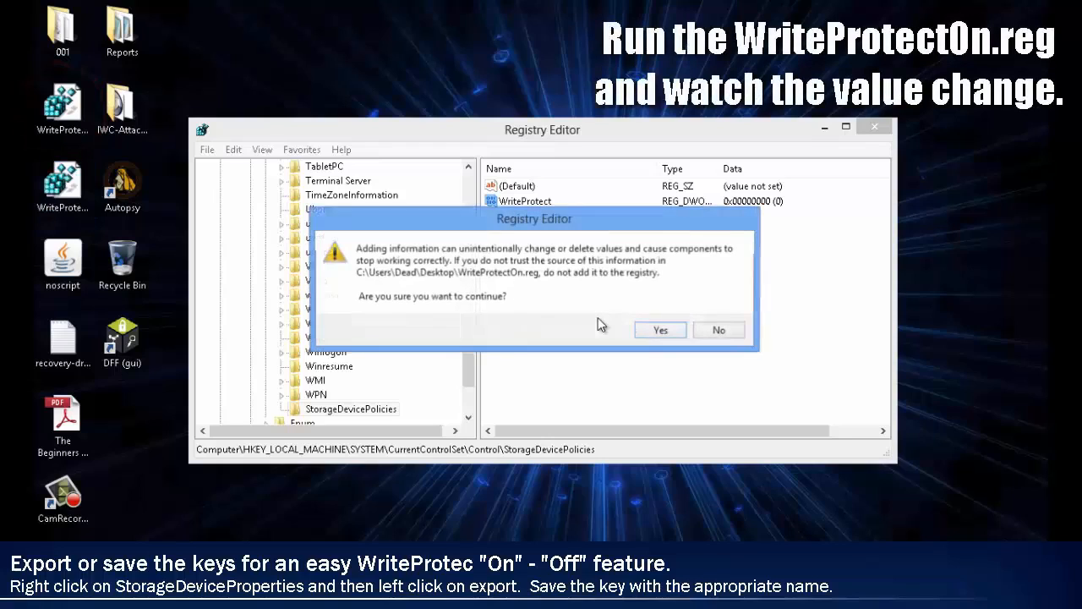
pyautogui.click(659, 331)
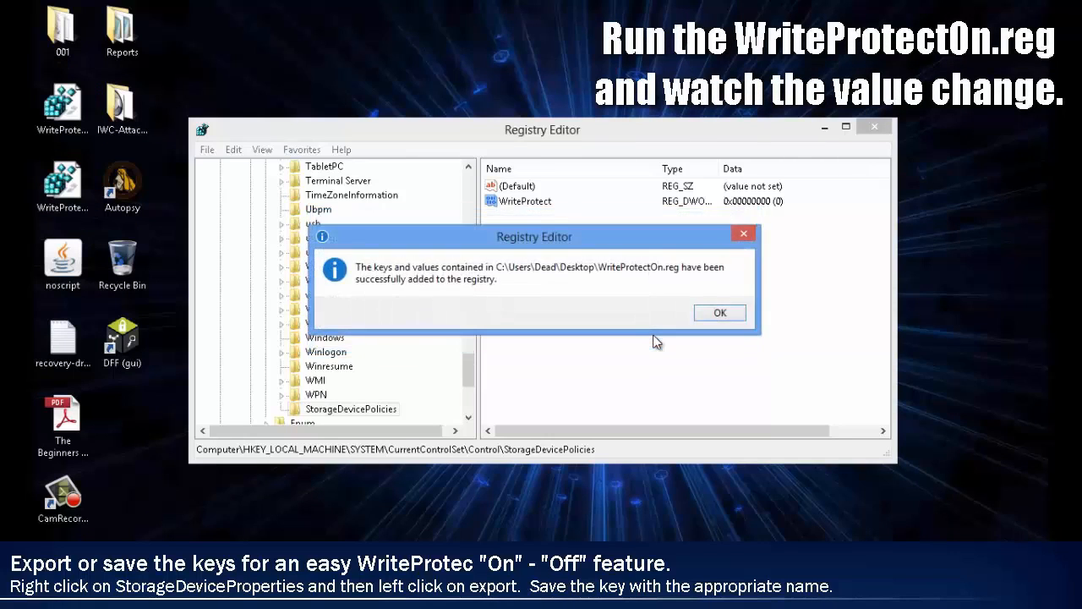
pyautogui.click(717, 313)
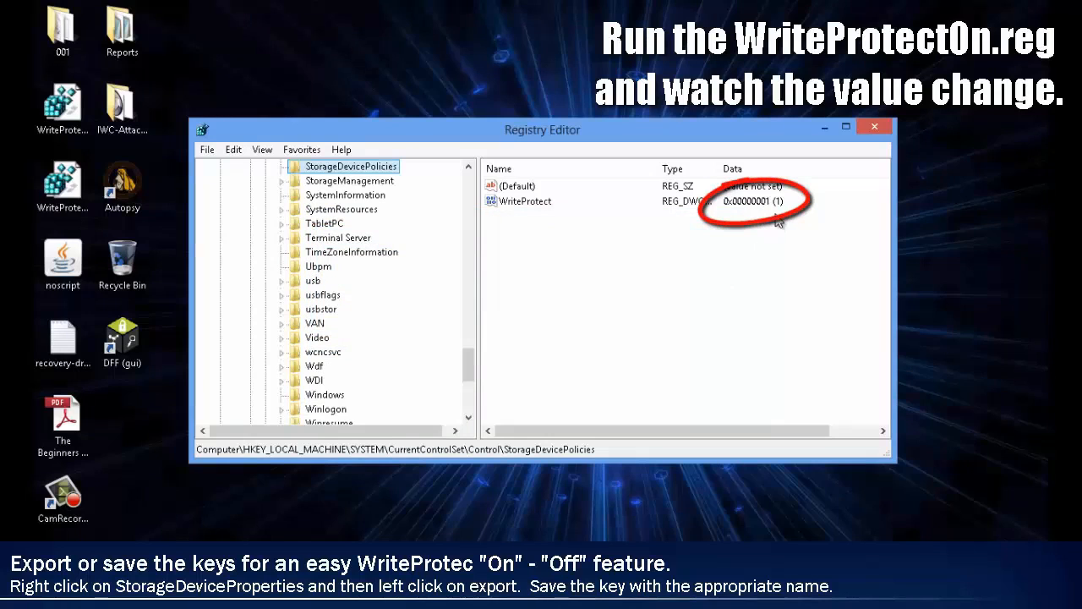
pyautogui.click(875, 127)
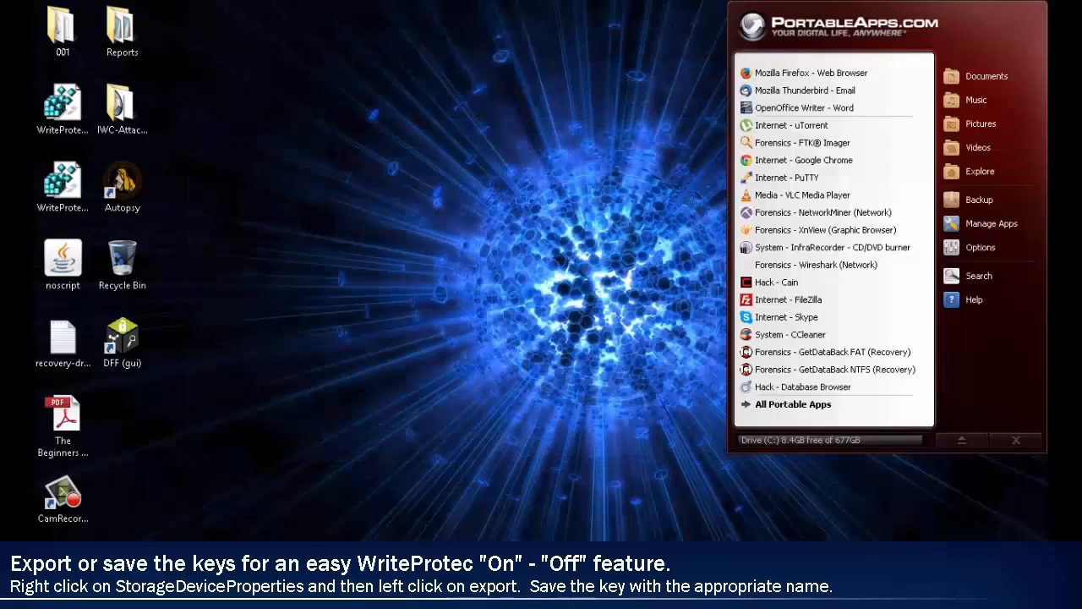
# Open FTK Imager and add the Verbatim STORE N GO USB physical drive (PHYSICALDRIVE1) as an evidence item
pyautogui.click(777, 147)
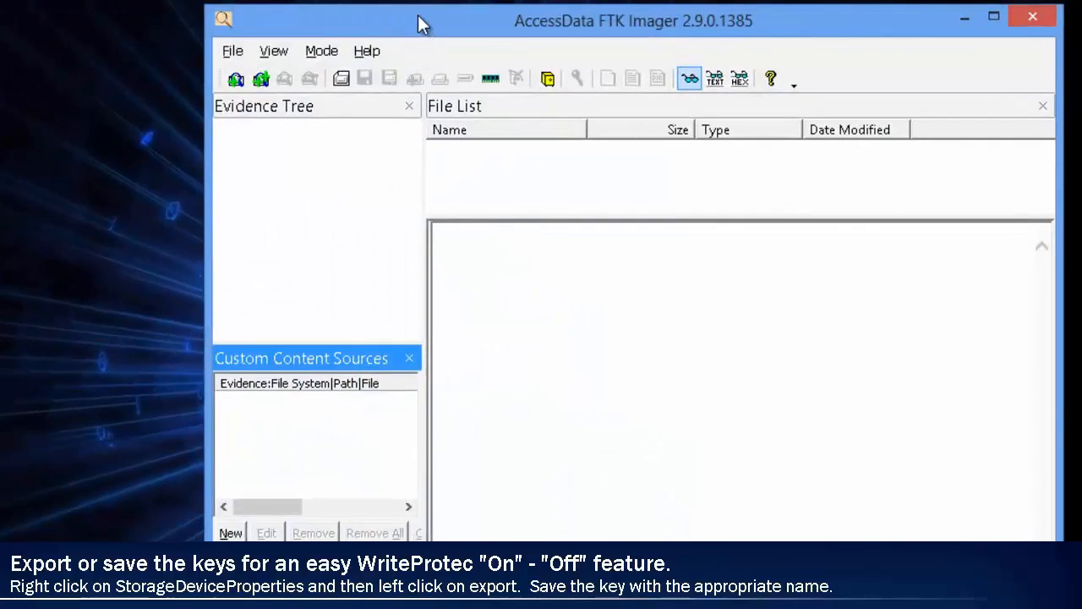
pyautogui.click(234, 52)
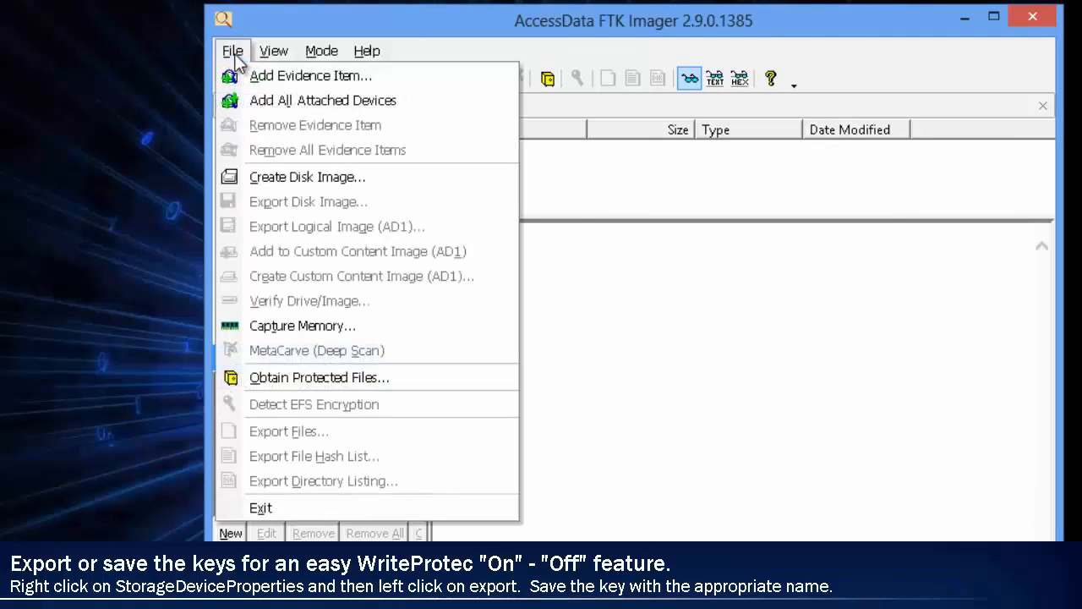
pyautogui.click(291, 76)
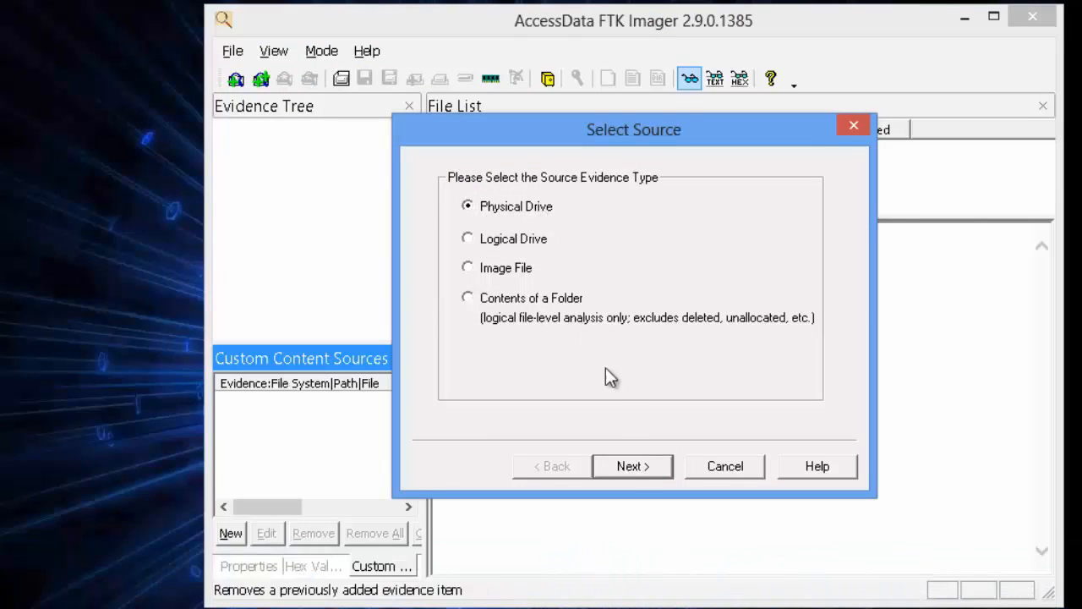
pyautogui.click(621, 468)
pyautogui.click(565, 246)
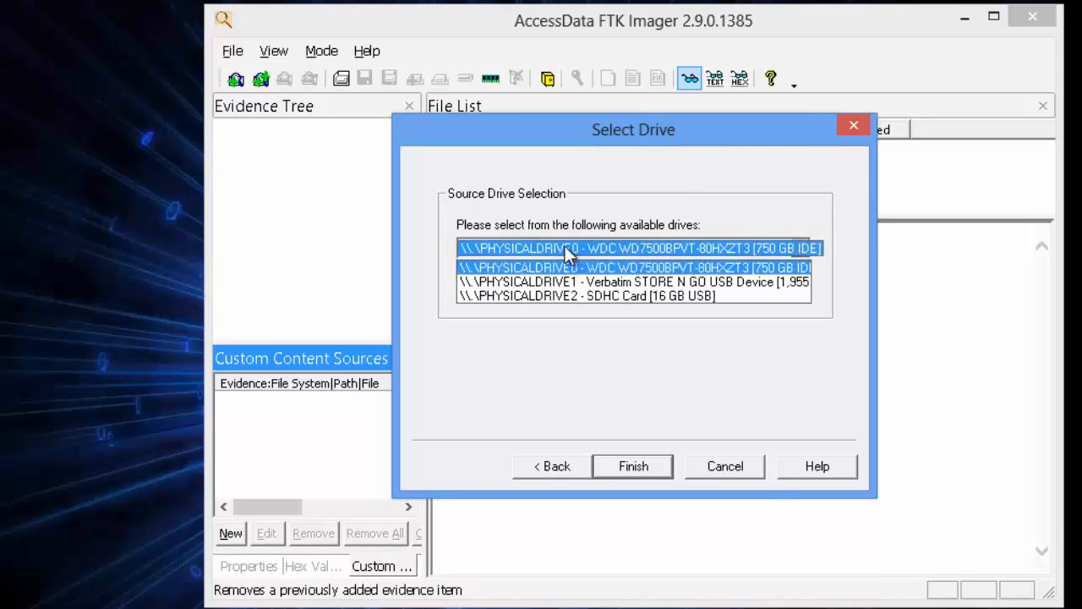
pyautogui.click(615, 288)
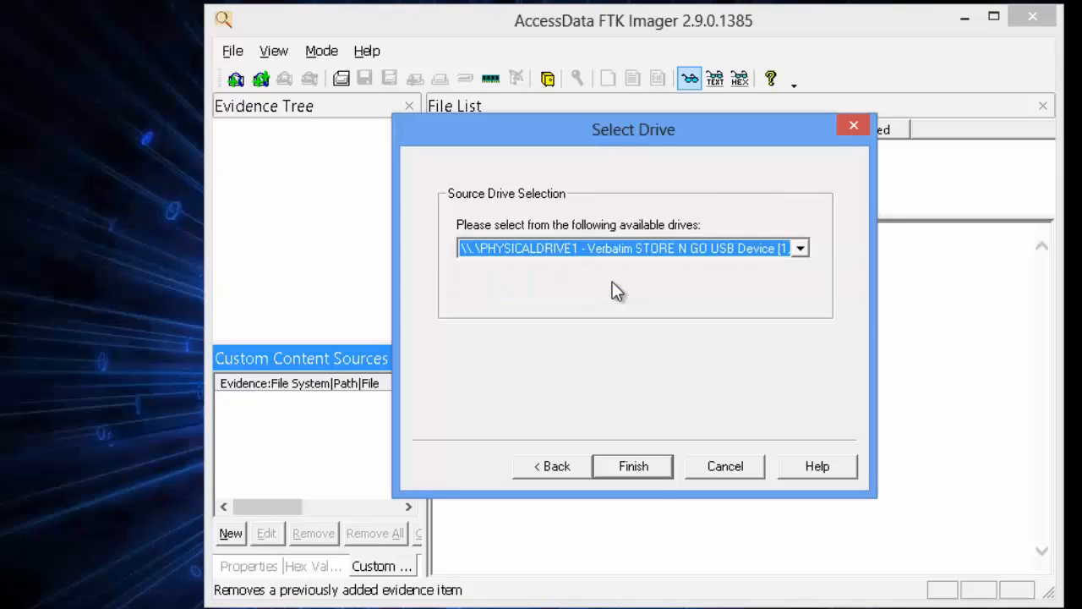
pyautogui.click(646, 469)
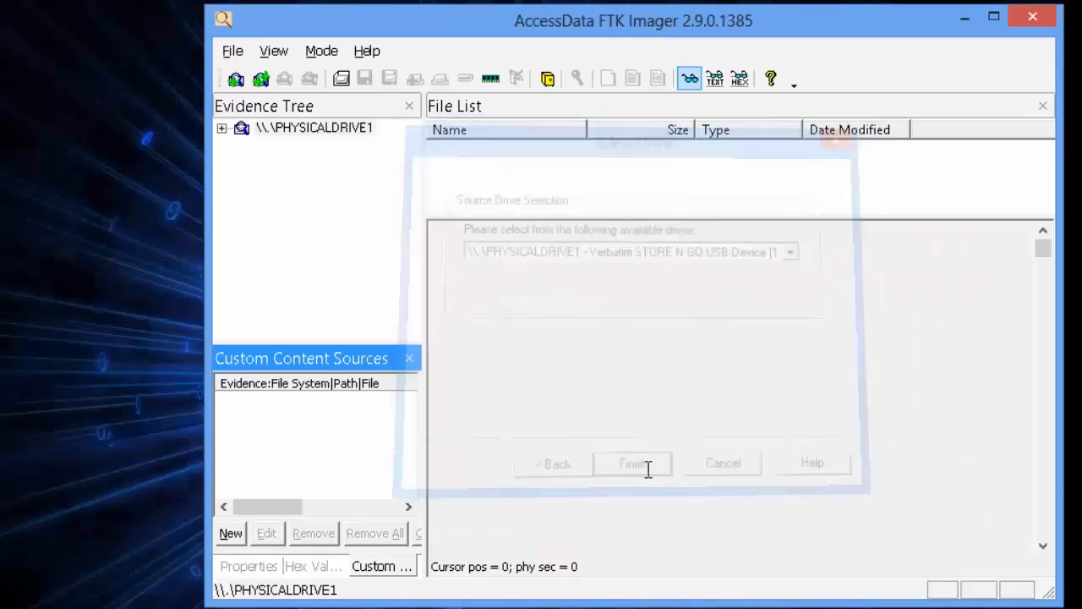
# Examine the root folder of the RECOVERY-DR volume on Partition 1 of PHYSICALDRIVE1, then collapse the evidence tree
pyautogui.doubleClick(323, 128)
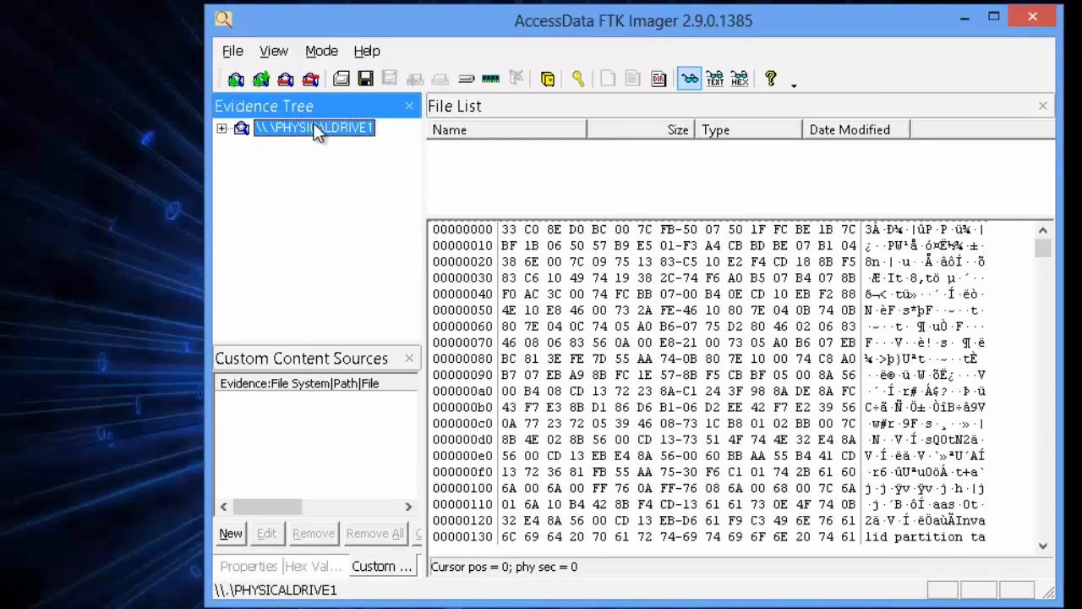
pyautogui.doubleClick(311, 148)
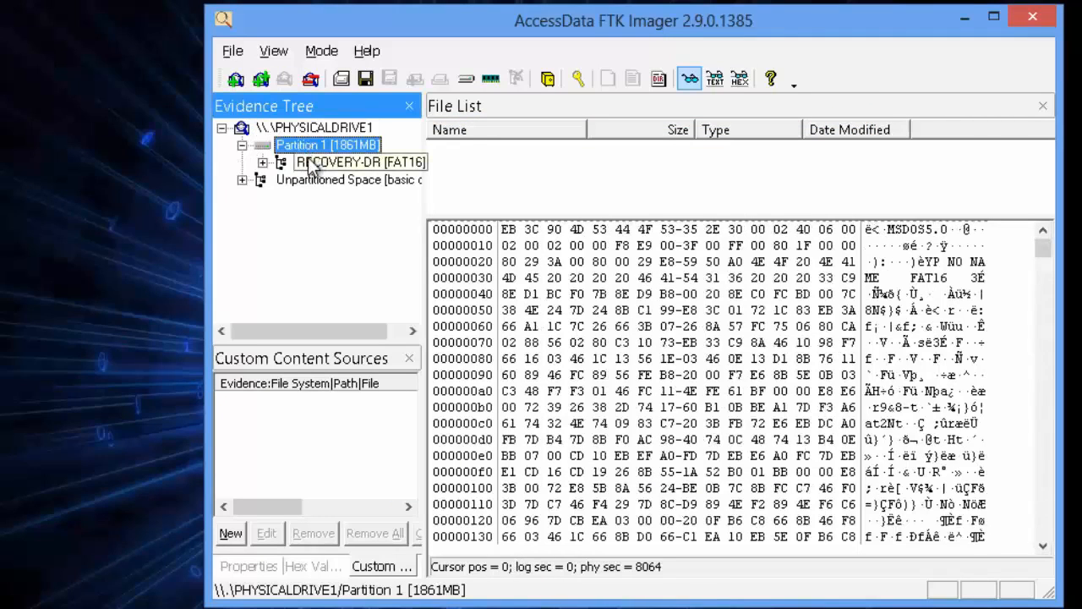
pyautogui.doubleClick(328, 162)
pyautogui.doubleClick(329, 179)
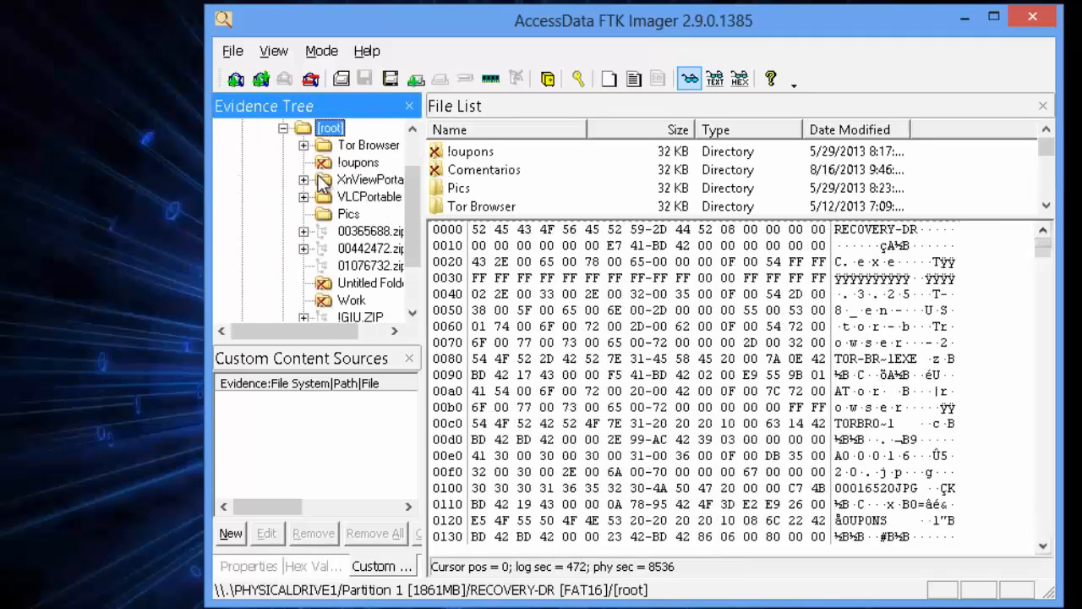
pyautogui.moveTo(412, 177); pyautogui.dragTo(410, 105)
pyautogui.doubleClick(240, 128)
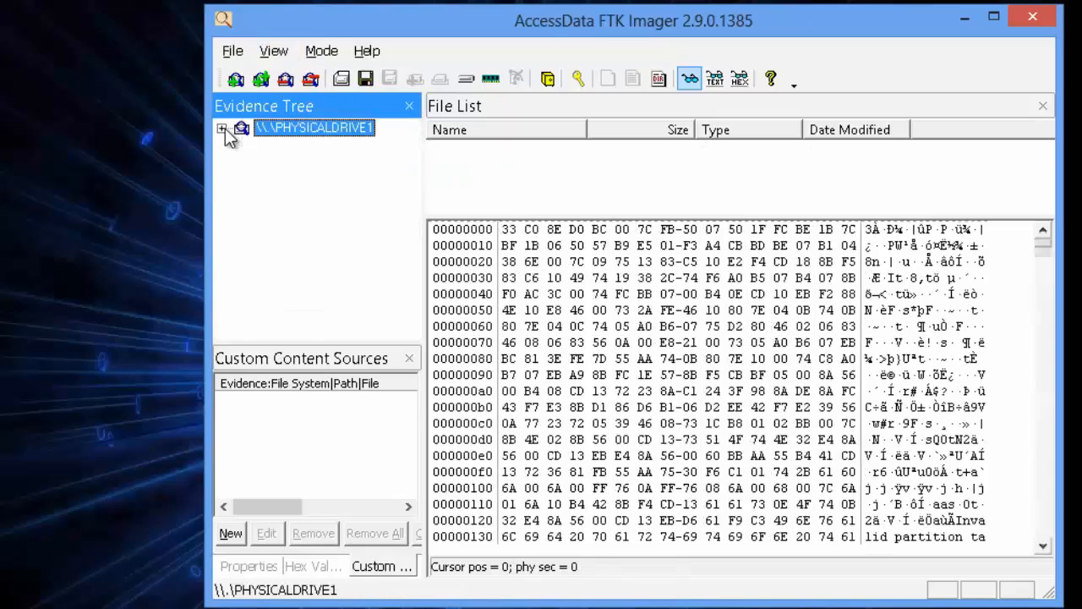
# Begin exporting a disk image of PHYSICALDRIVE1 and add a destination of type Raw (dd)
pyautogui.rightClick(277, 131)
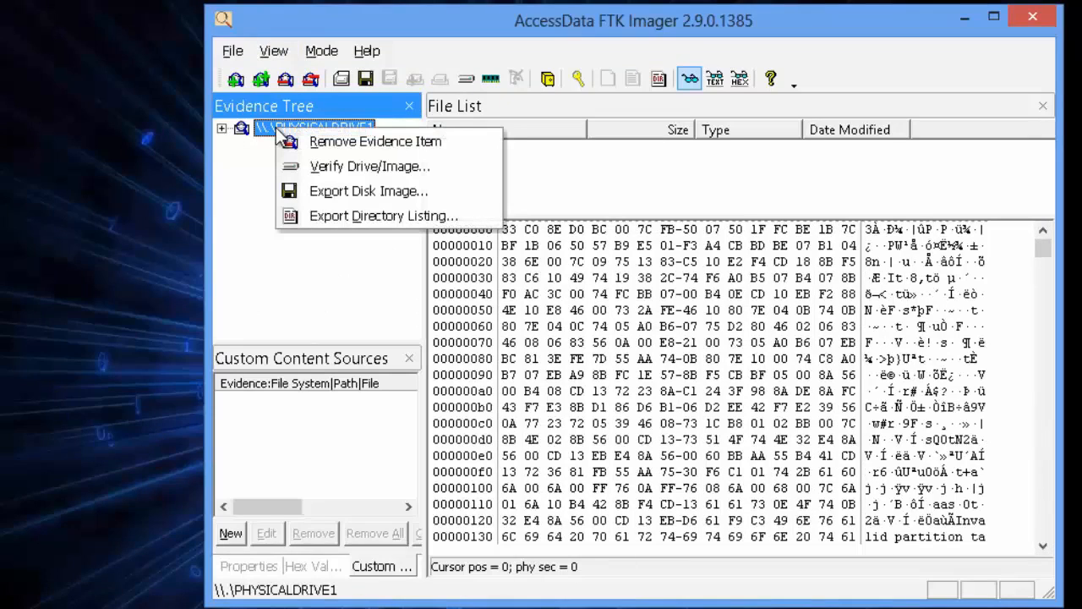
pyautogui.click(324, 190)
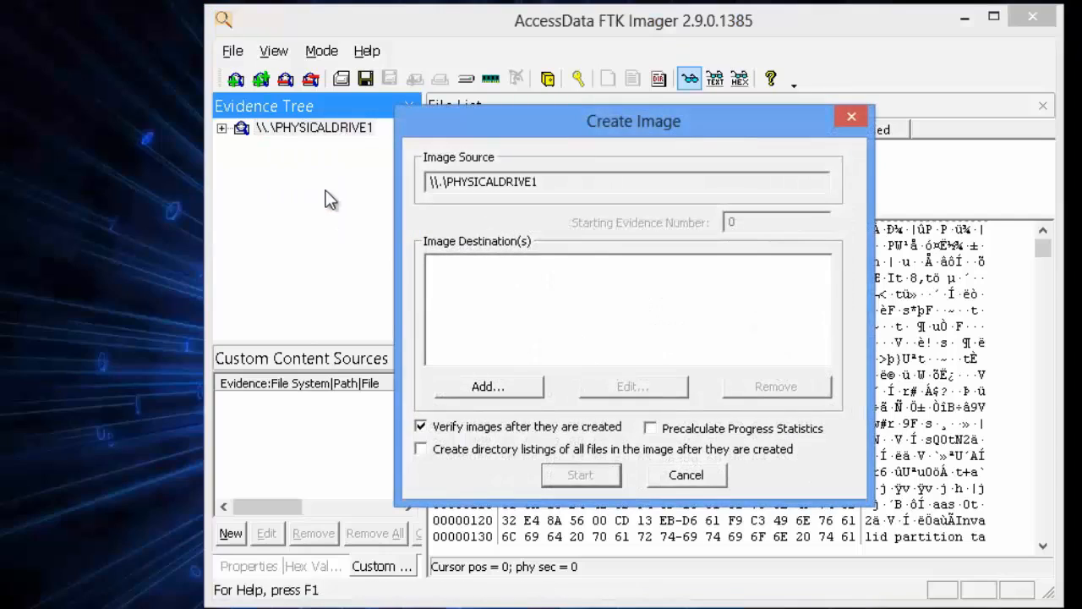
pyautogui.click(481, 385)
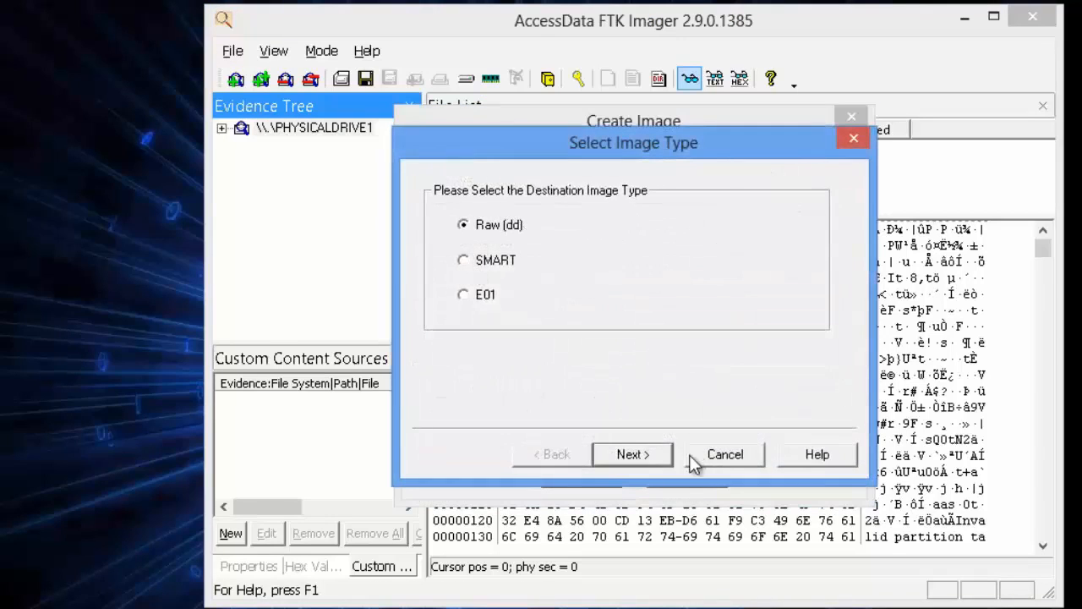
pyautogui.click(665, 455)
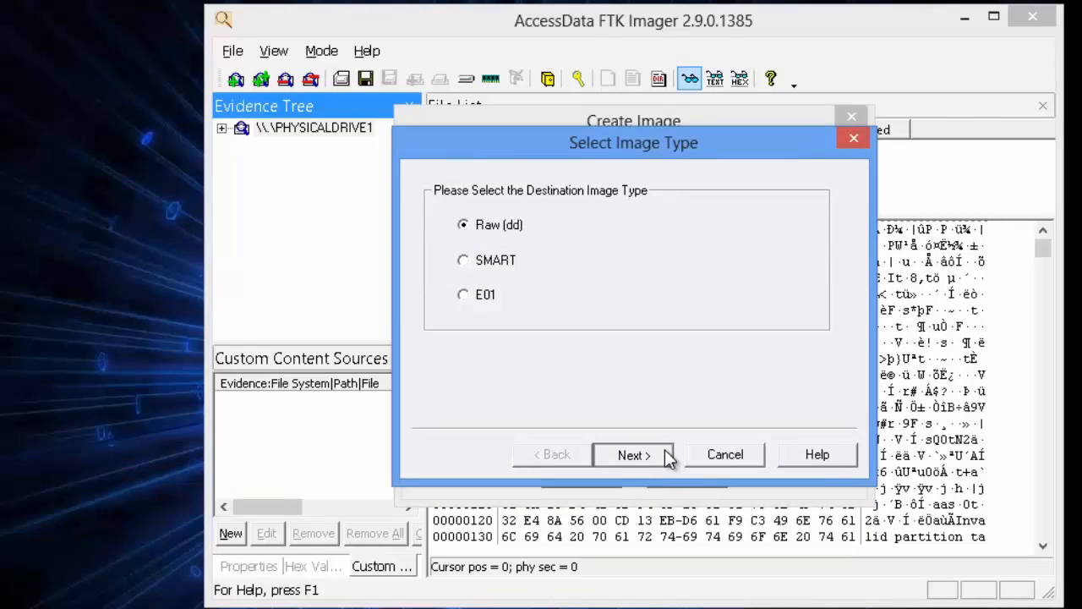
# Fill in the evidence information with case number 001, evidence number 001, description "evidence drive for demo" and the examiner's full name
pyautogui.write('001')
pyautogui.press('Tab')
pyautogui.write('001')
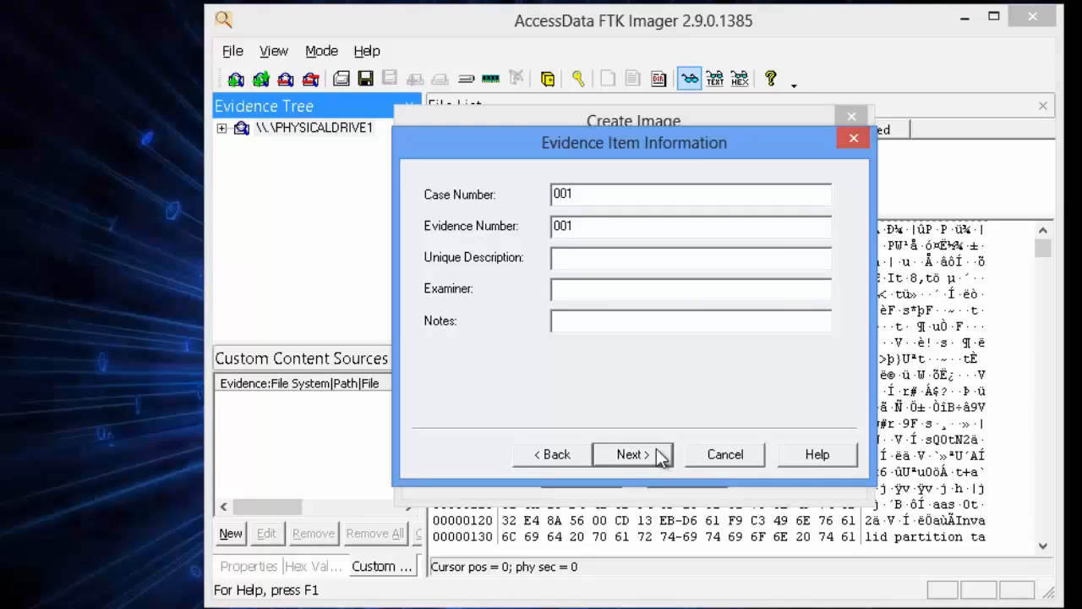
pyautogui.write('evidence drive for demo')
pyautogui.press('Tab')
pyautogui.write('Jeremy Martin')
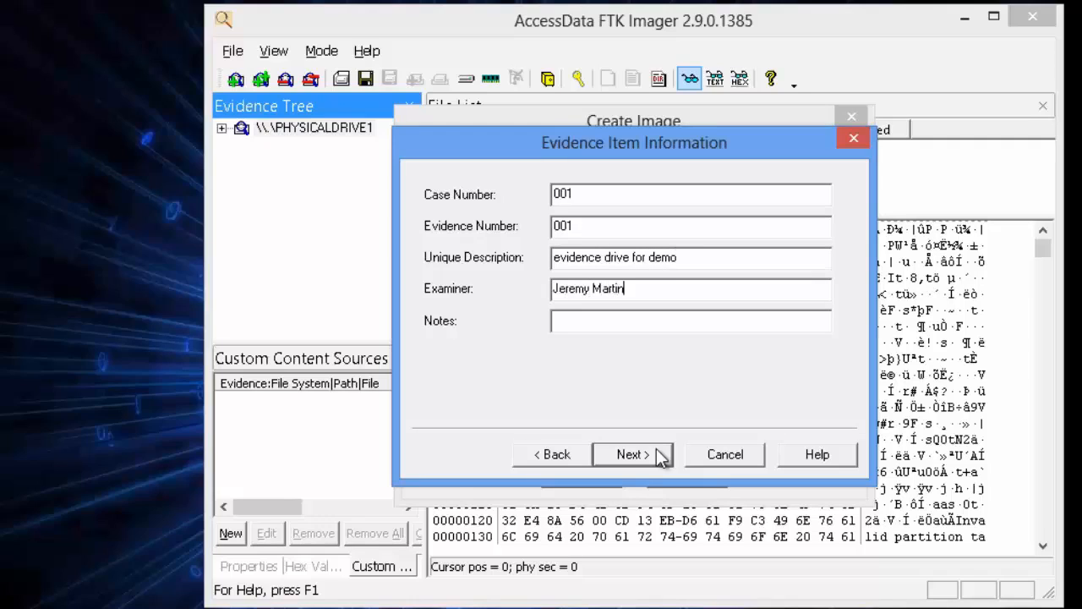
pyautogui.press('Tab')
pyautogui.click(667, 462)
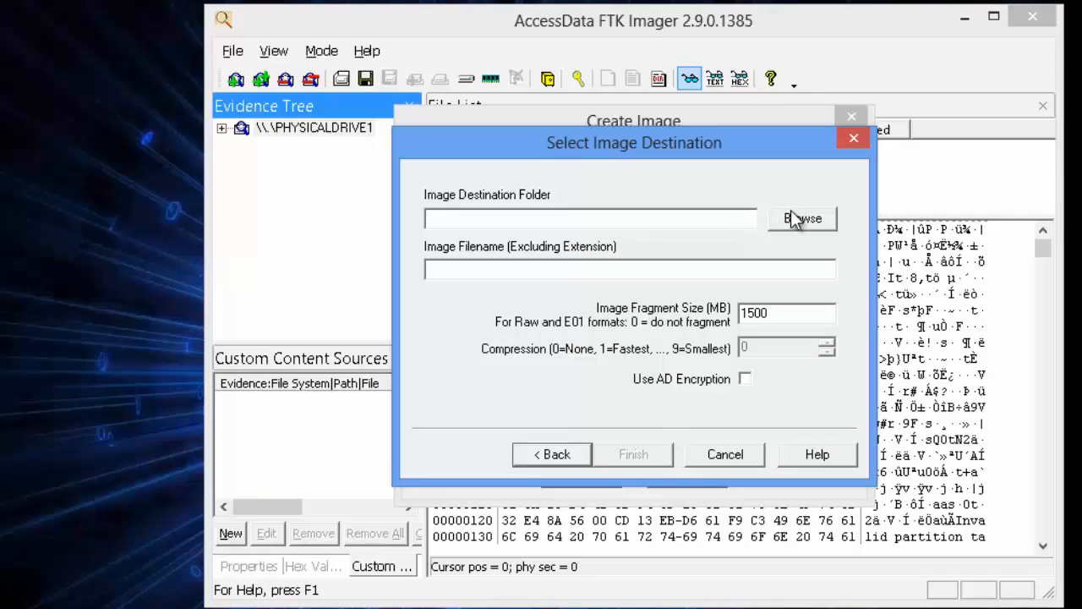
# Set the image destination to the Desktop with filename Forensic-Recovery and fragment size 0
pyautogui.click(794, 219)
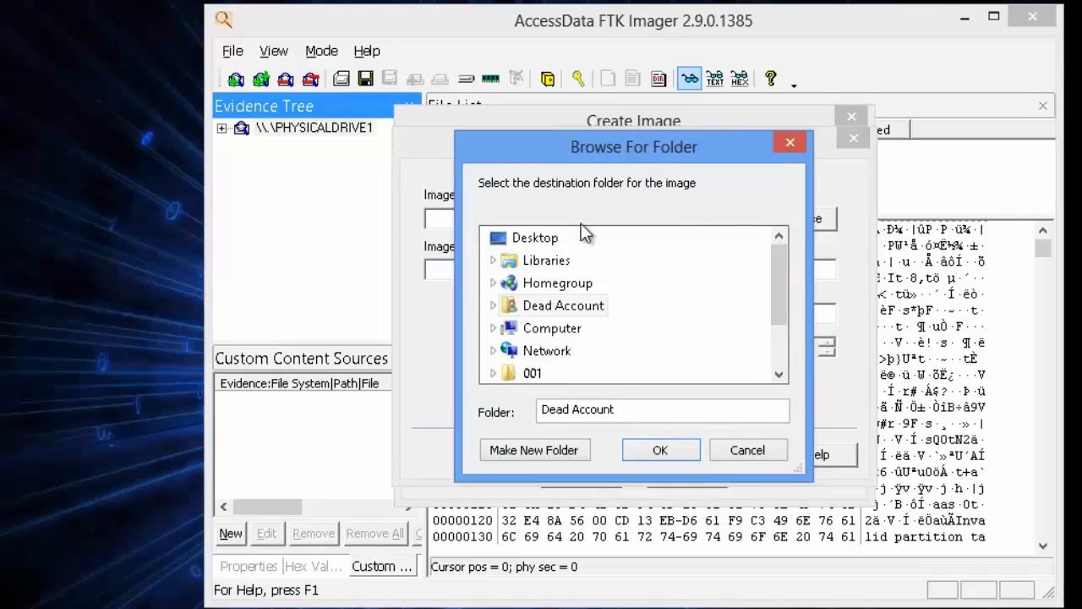
pyautogui.click(540, 243)
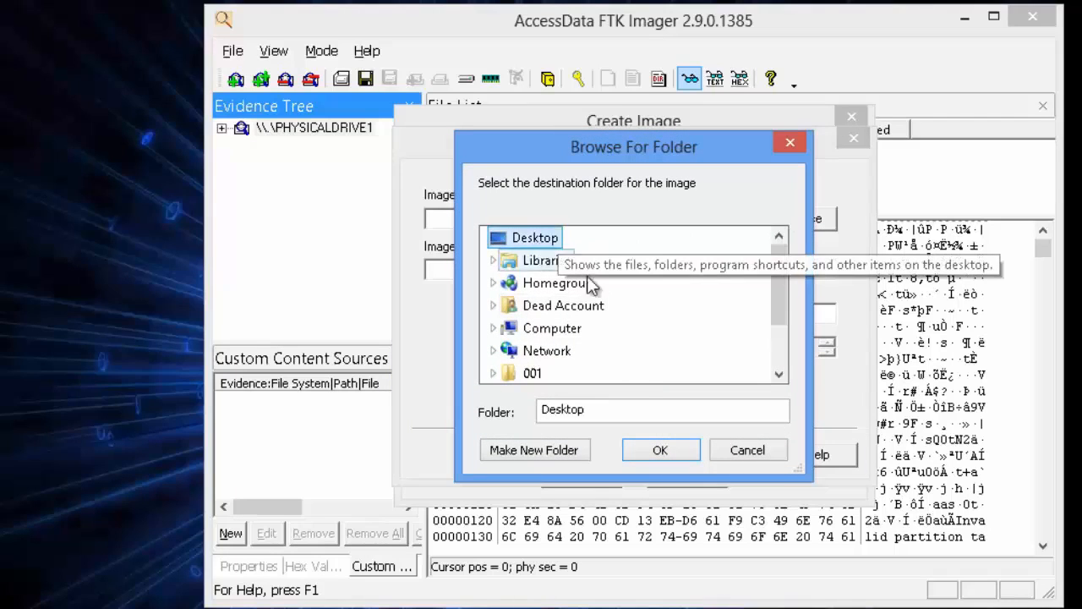
pyautogui.click(650, 450)
pyautogui.click(581, 267)
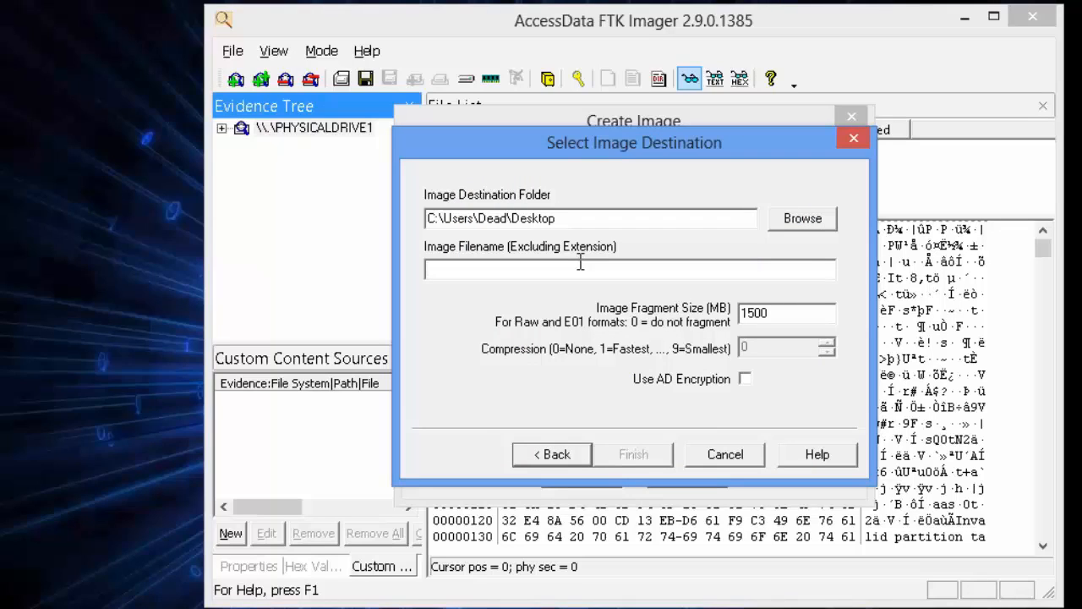
pyautogui.write('Foren')
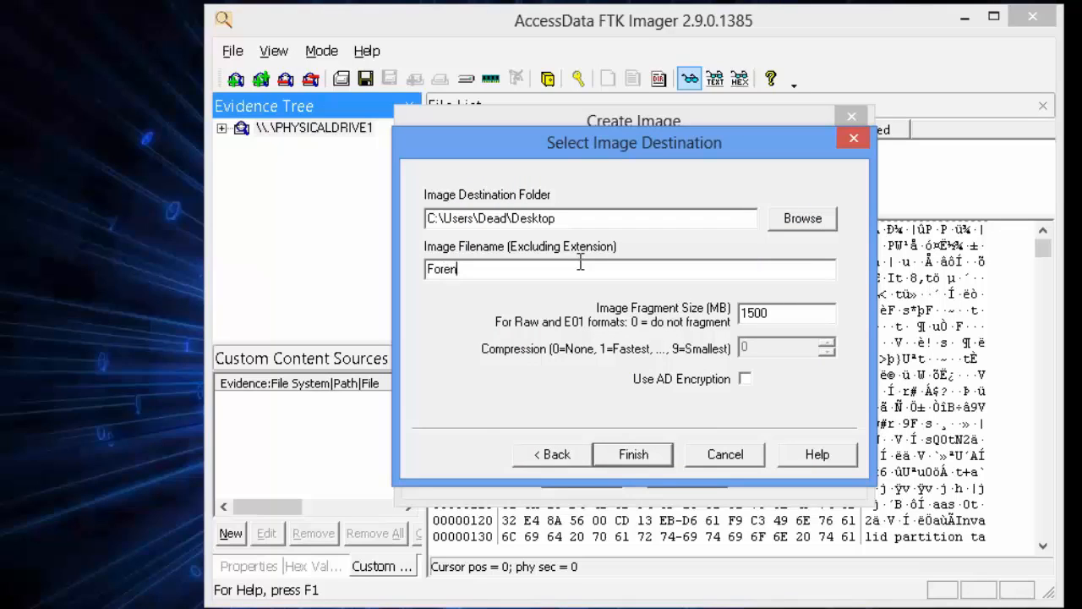
pyautogui.write('sic-Recovery')
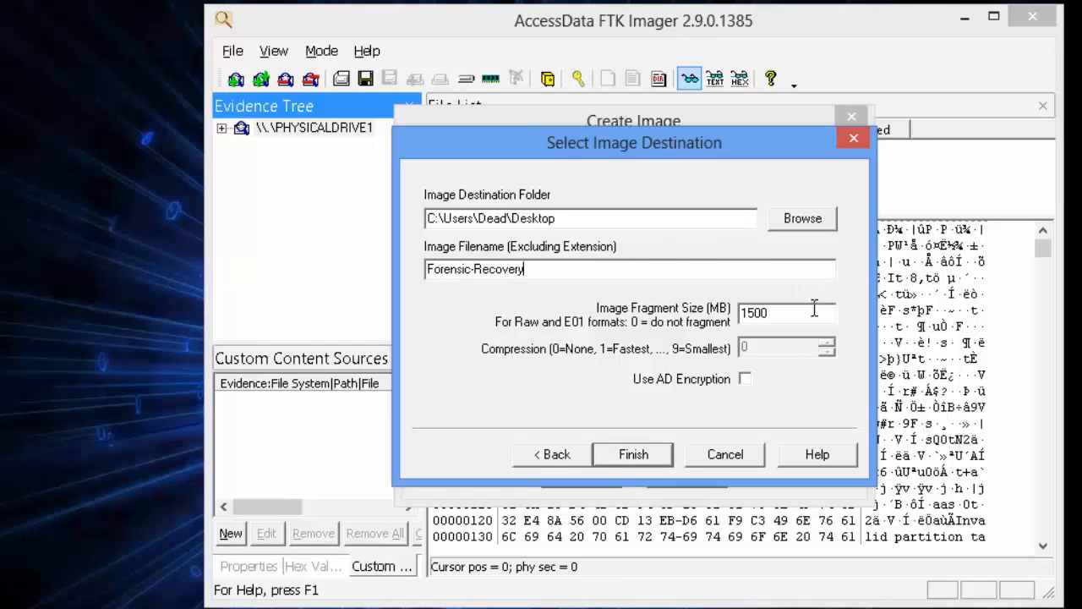
pyautogui.moveTo(764, 314); pyautogui.dragTo(719, 313)
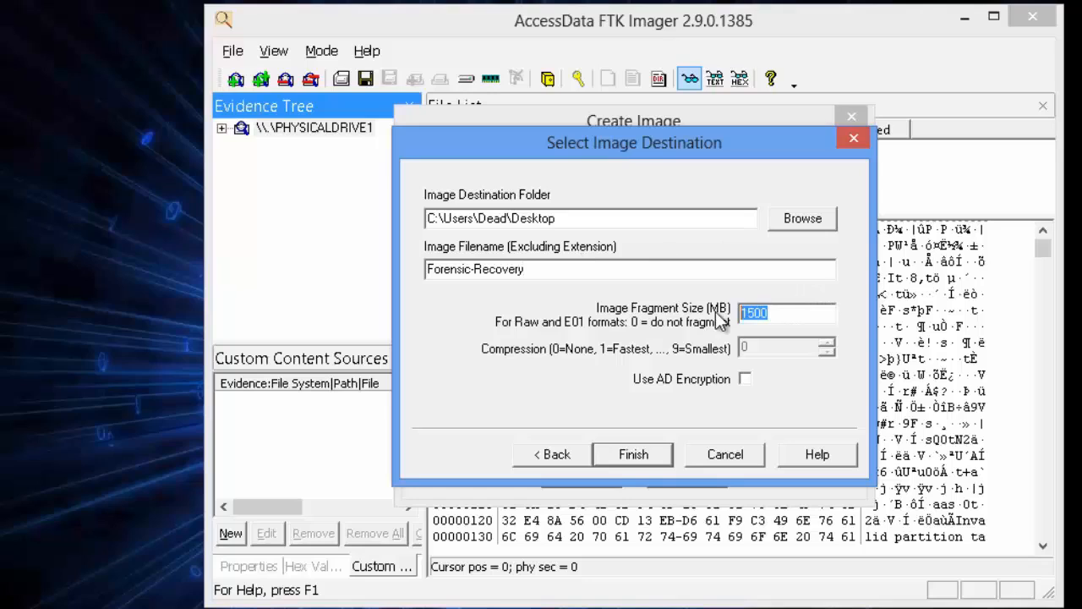
pyautogui.write('0')
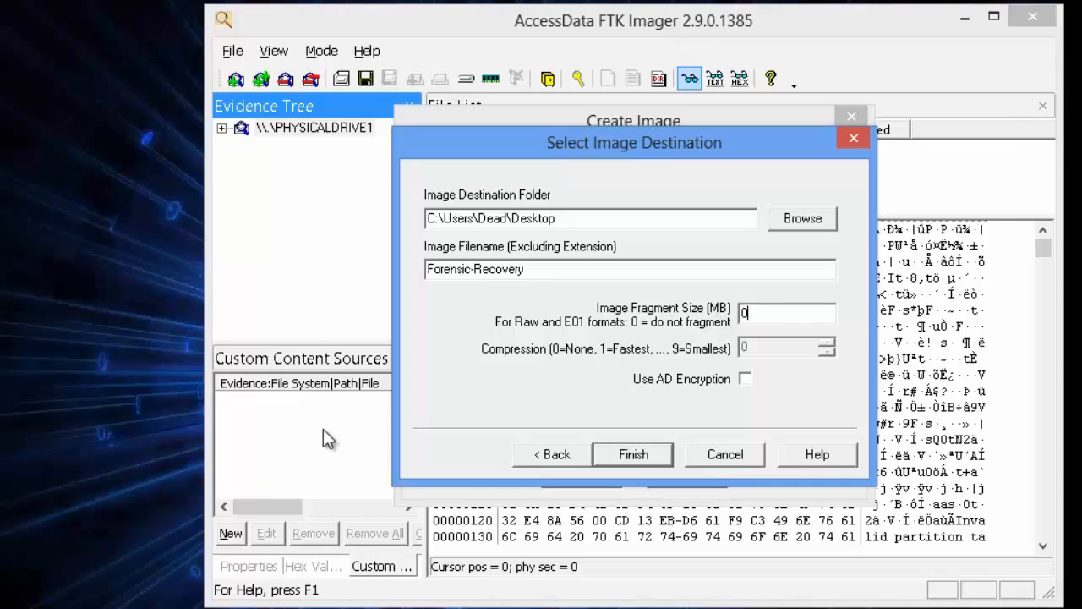
pyautogui.click(630, 457)
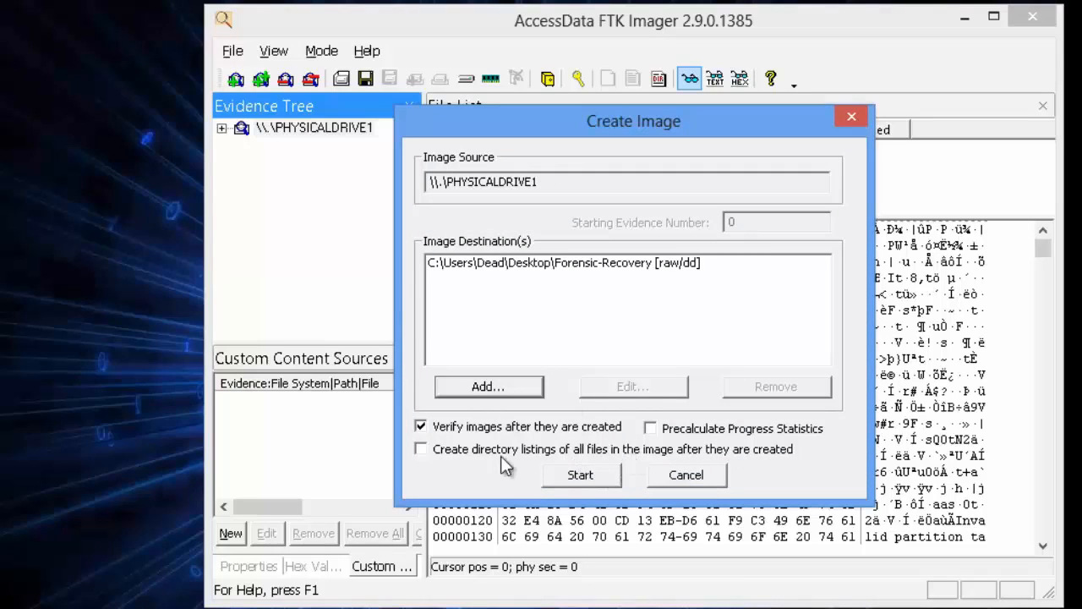
# Enable directory listings of all files in the image and start creating the image
pyautogui.click(575, 476)
pyautogui.click(421, 448)
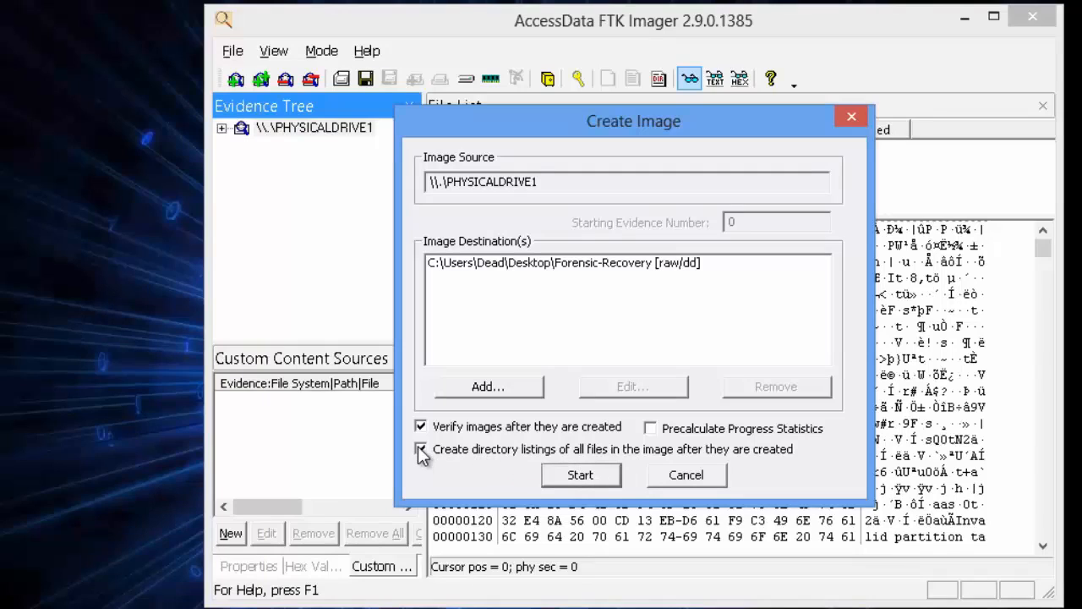
pyautogui.click(578, 476)
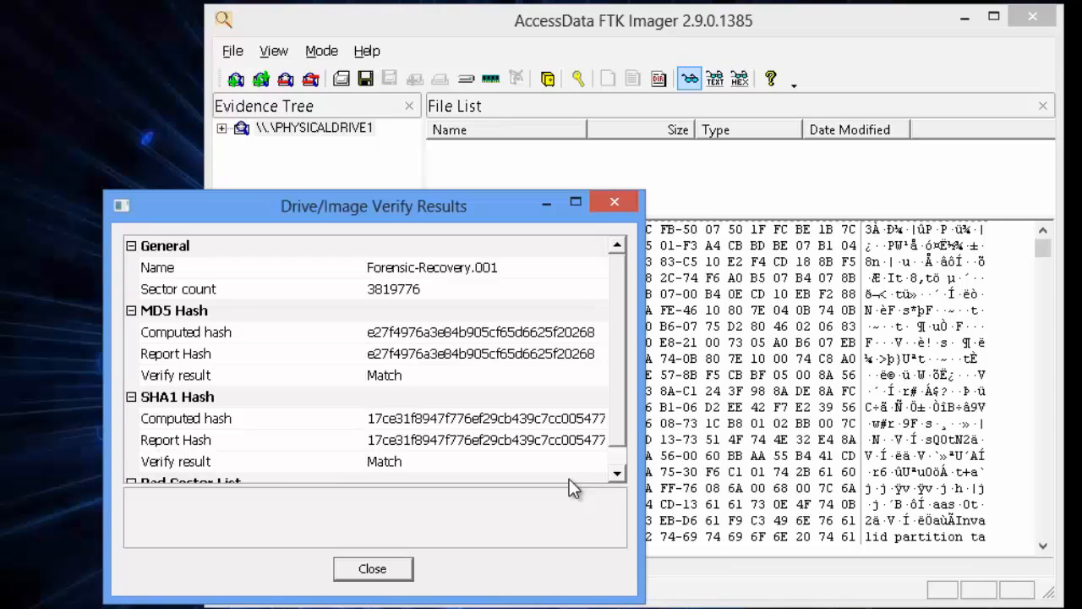
# Check the image's MD5 and SHA1 hash verification results, then close the results and directory listing windows
pyautogui.click(465, 461)
pyautogui.click(372, 568)
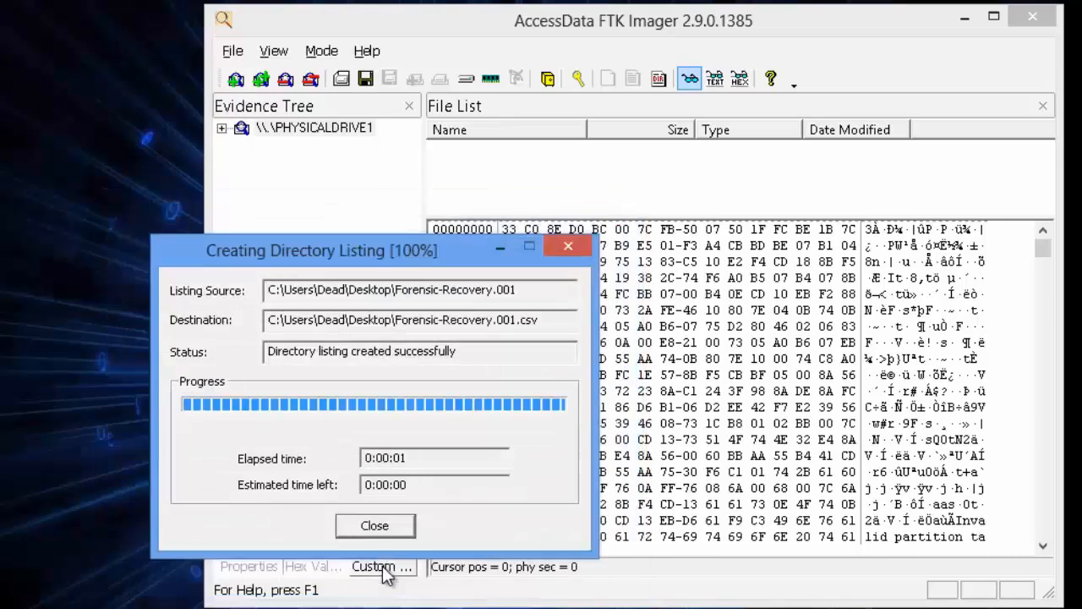
pyautogui.click(377, 523)
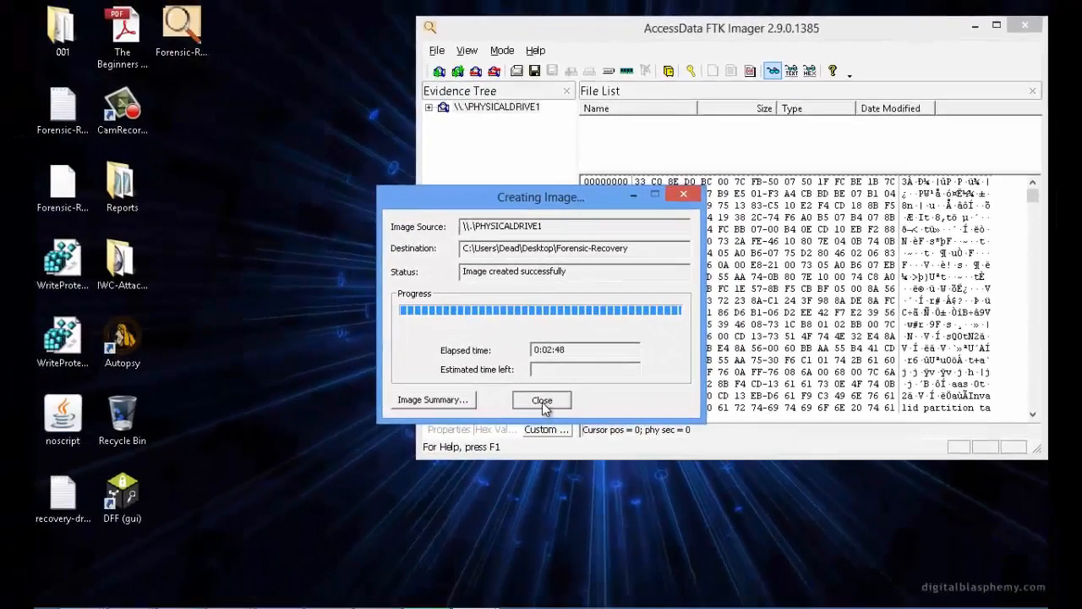
# Close the image creation window, review the acquisition details and verified checksums in the Forensic-Recovery.001 text log, and close it
pyautogui.click(448, 472)
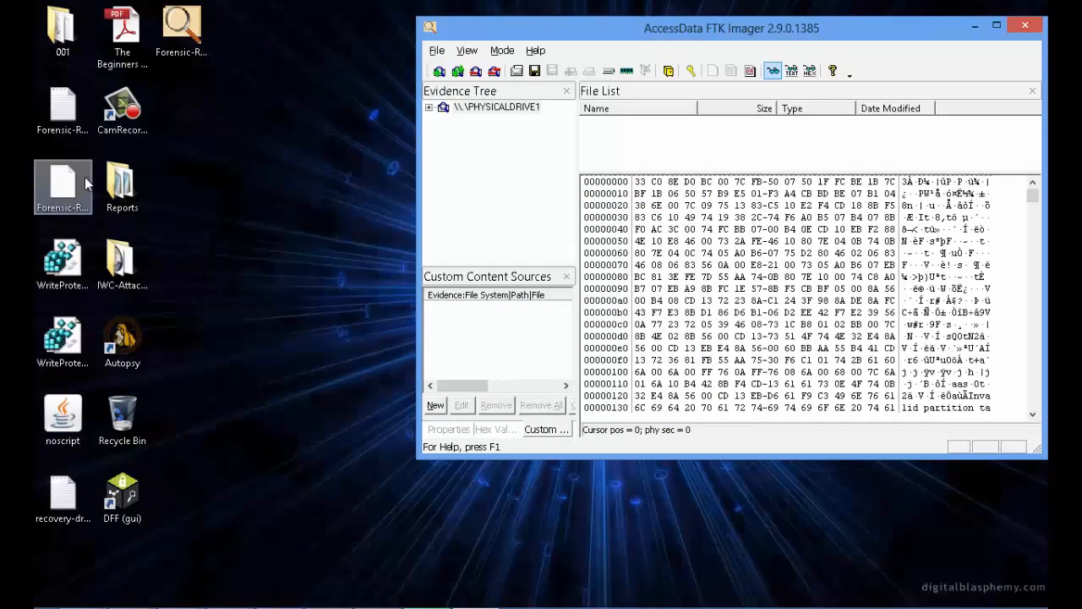
pyautogui.click(71, 110)
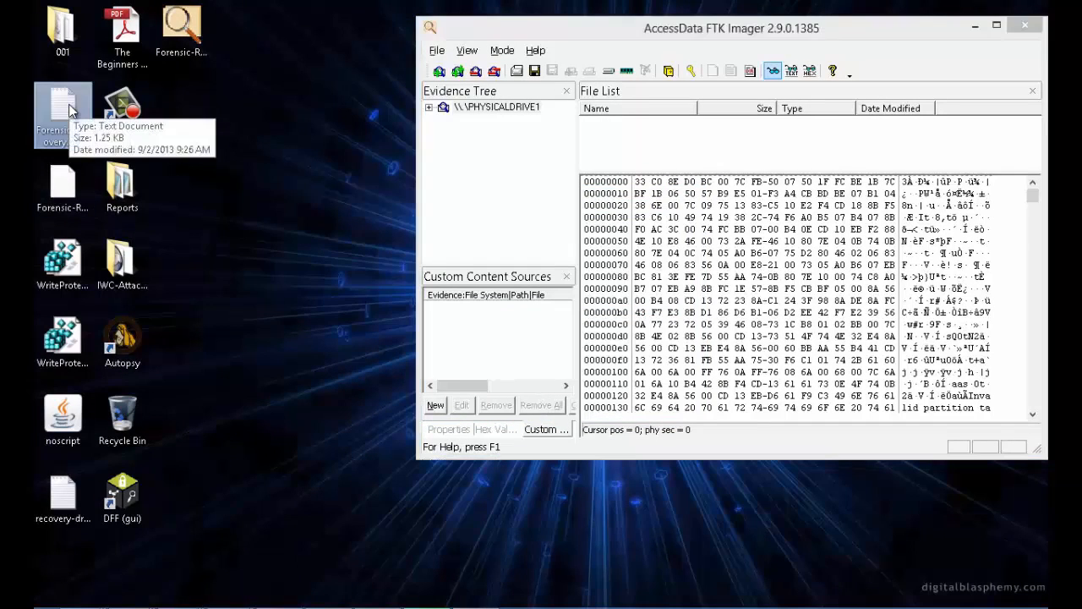
pyautogui.doubleClick(71, 110)
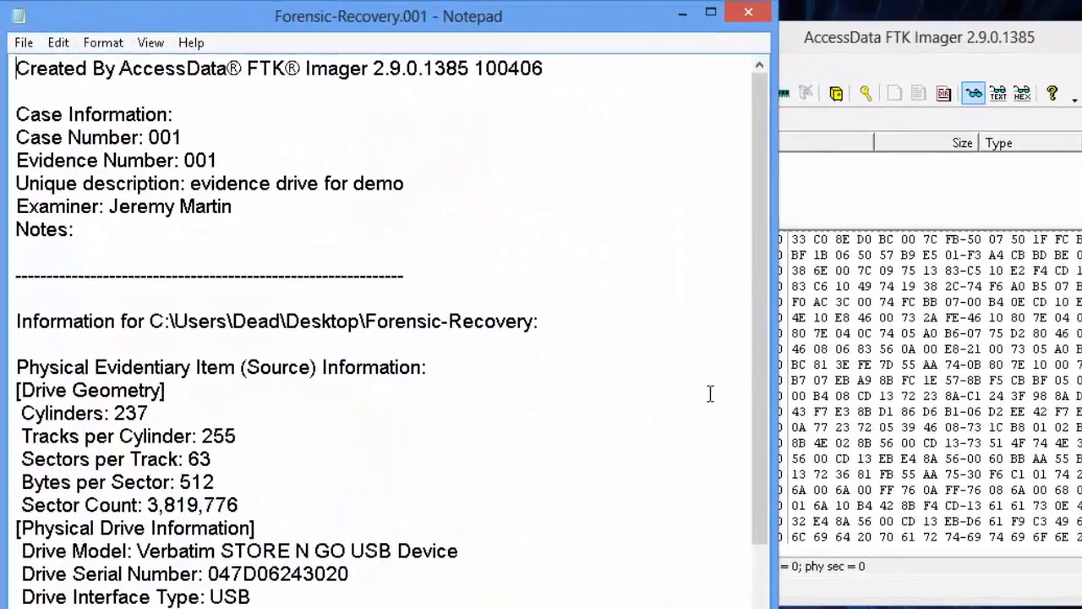
pyautogui.moveTo(762, 356); pyautogui.dragTo(772, 585)
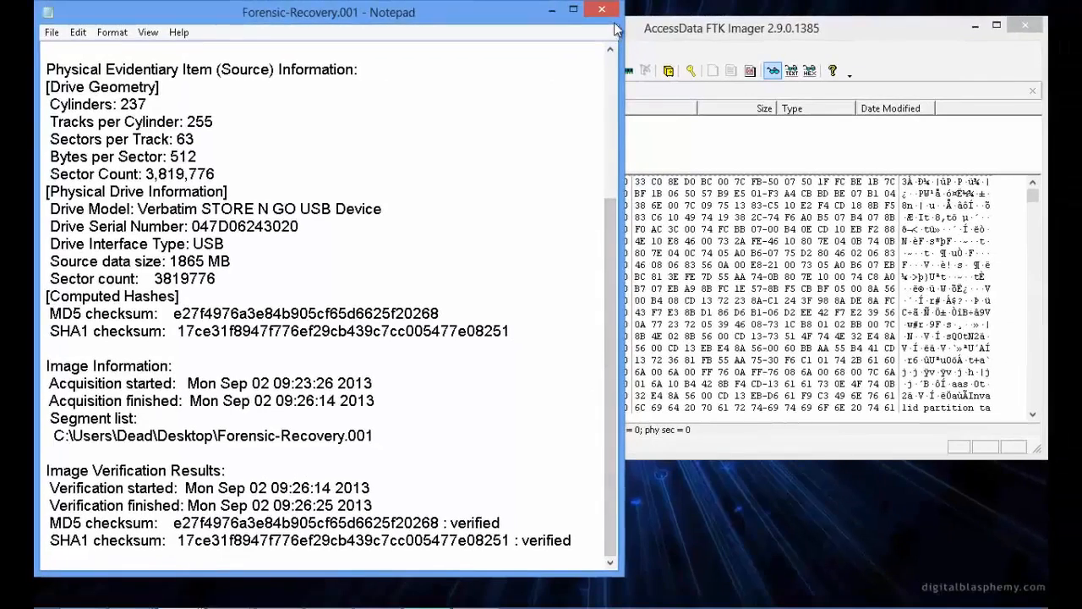
pyautogui.click(610, 15)
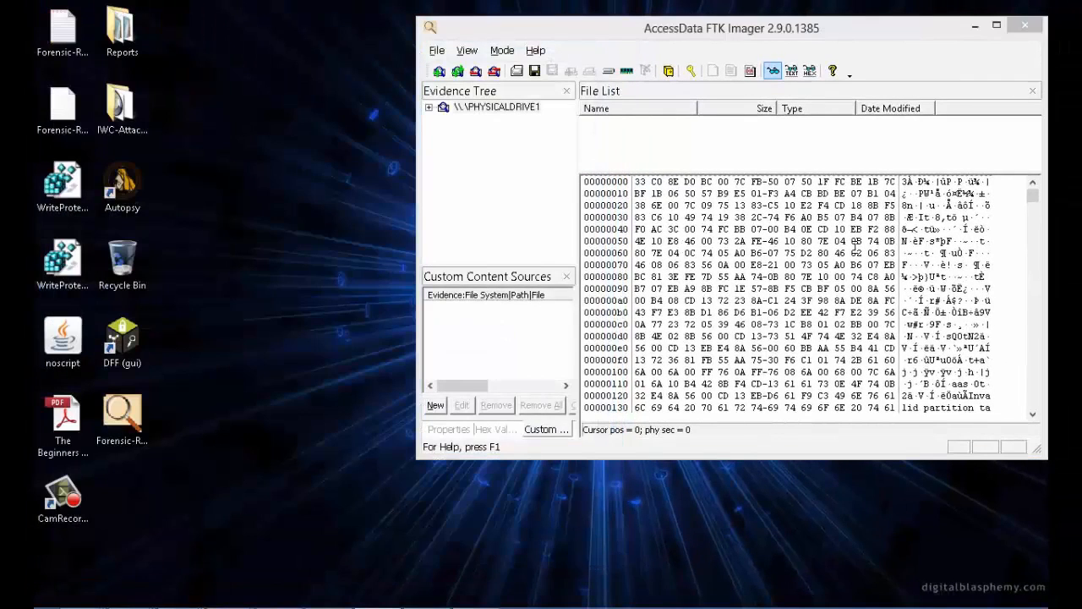
# Close the imaging program, switch to Autopsy and start a new case named 001 with the Desktop as base directory
pyautogui.click(1026, 24)
pyautogui.doubleClick(137, 191)
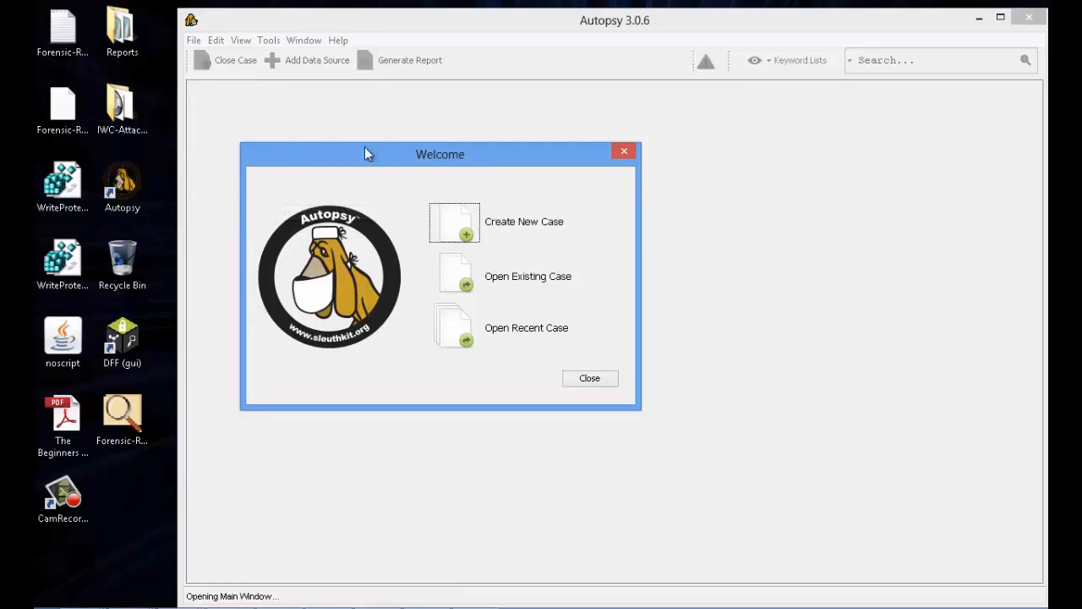
pyautogui.click(474, 226)
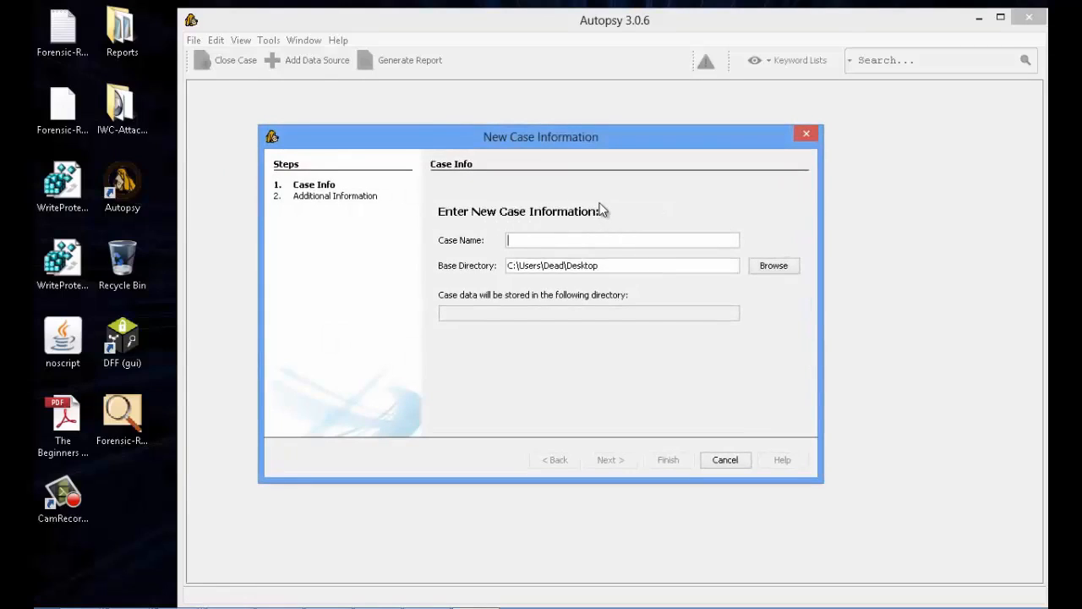
pyautogui.write('0011')
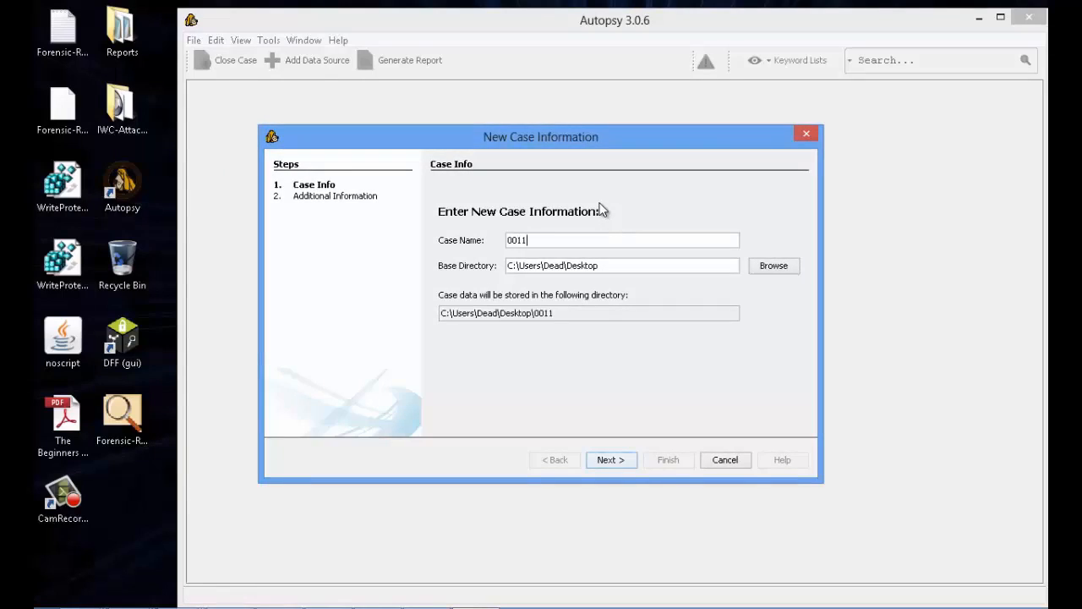
pyautogui.press('BackSpace')
pyautogui.click(605, 459)
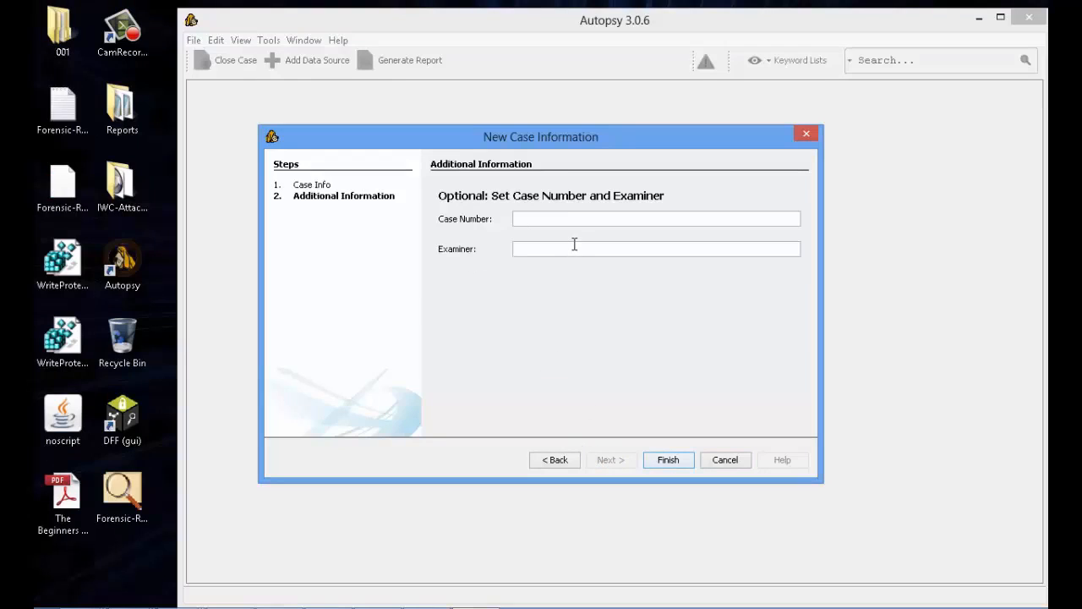
# Fill in the case number and the examiner's full name, and finish creating the case
pyautogui.write('00')
pyautogui.write('Jeremy')
pyautogui.write(' Martin')
pyautogui.click(666, 463)
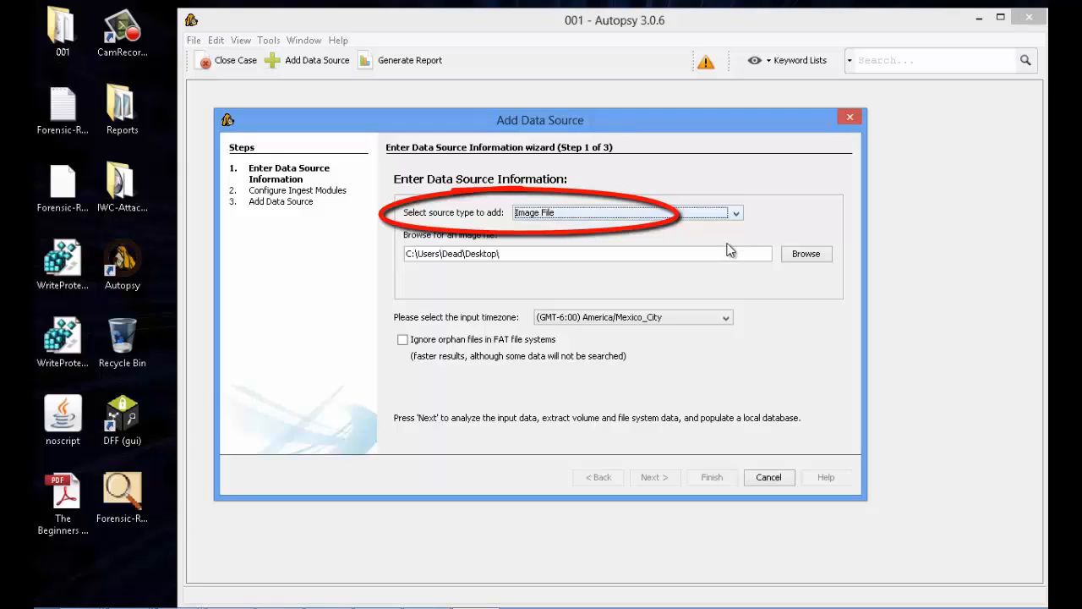
# Choose Forensic-Recovery.001 from the Desktop as the image file data source and set its input timezone to (GMT-7:00) MST
pyautogui.click(814, 258)
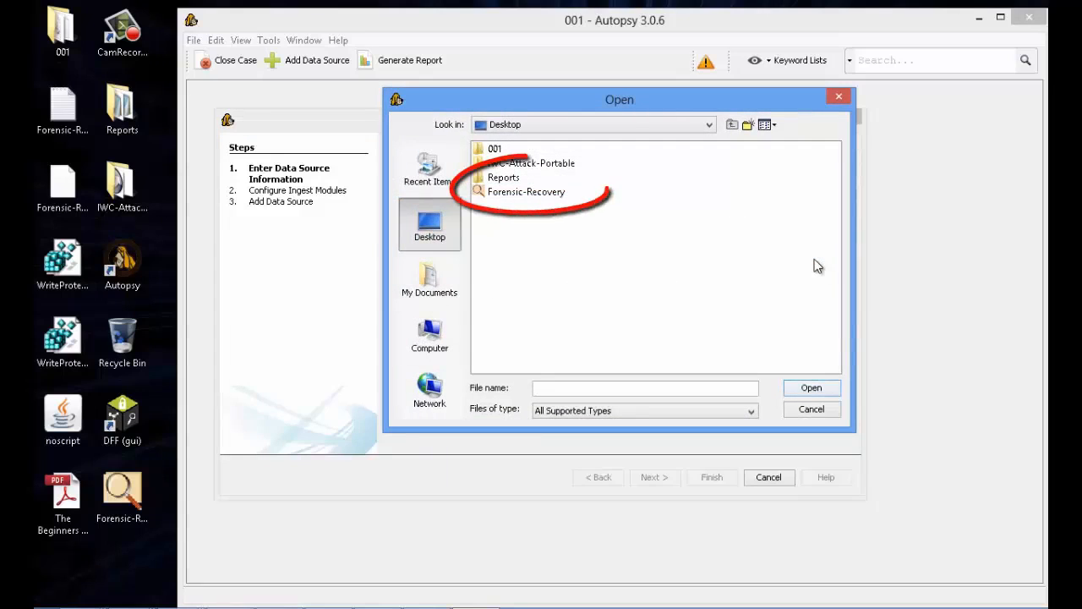
pyautogui.click(535, 197)
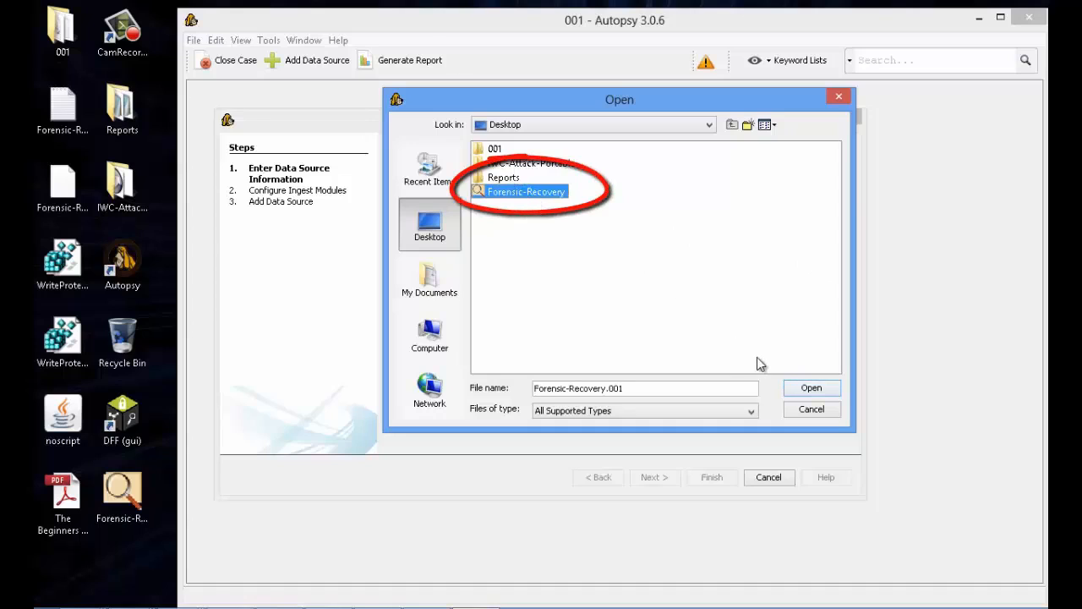
pyautogui.click(812, 389)
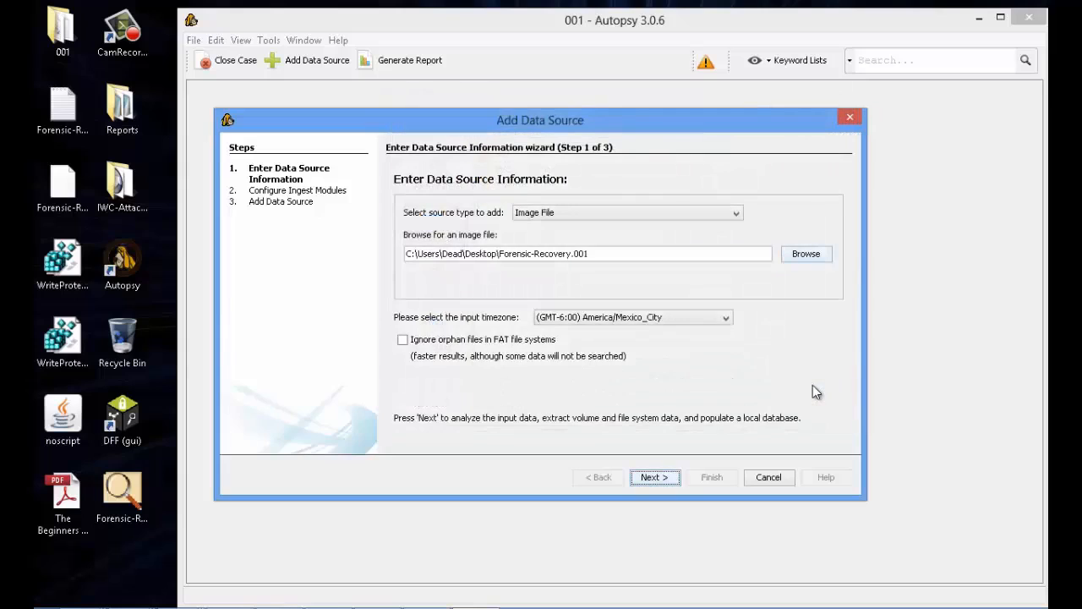
pyautogui.click(667, 322)
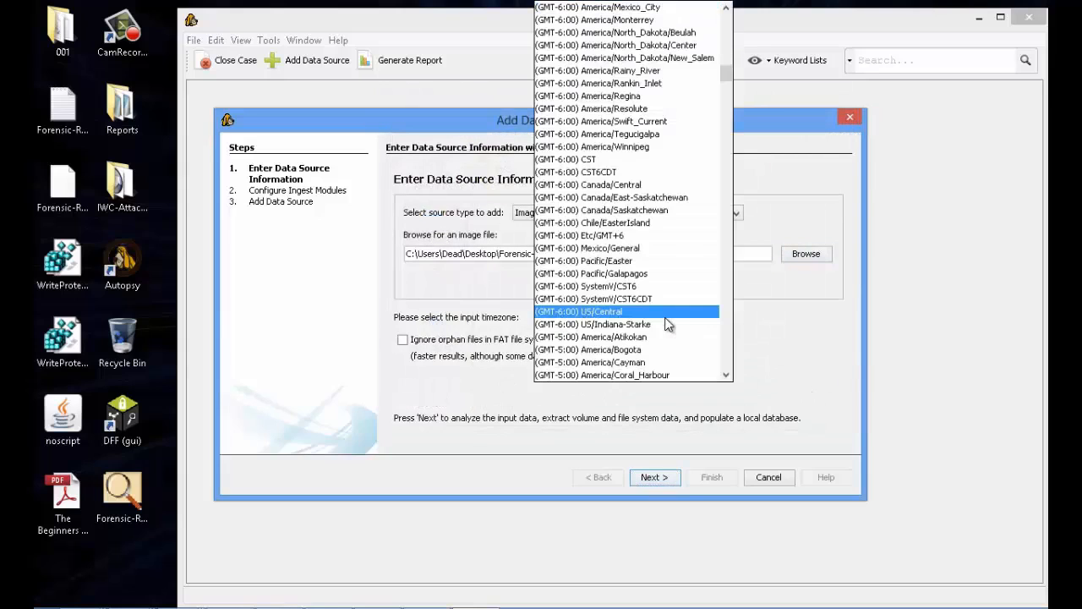
pyautogui.click(729, 61)
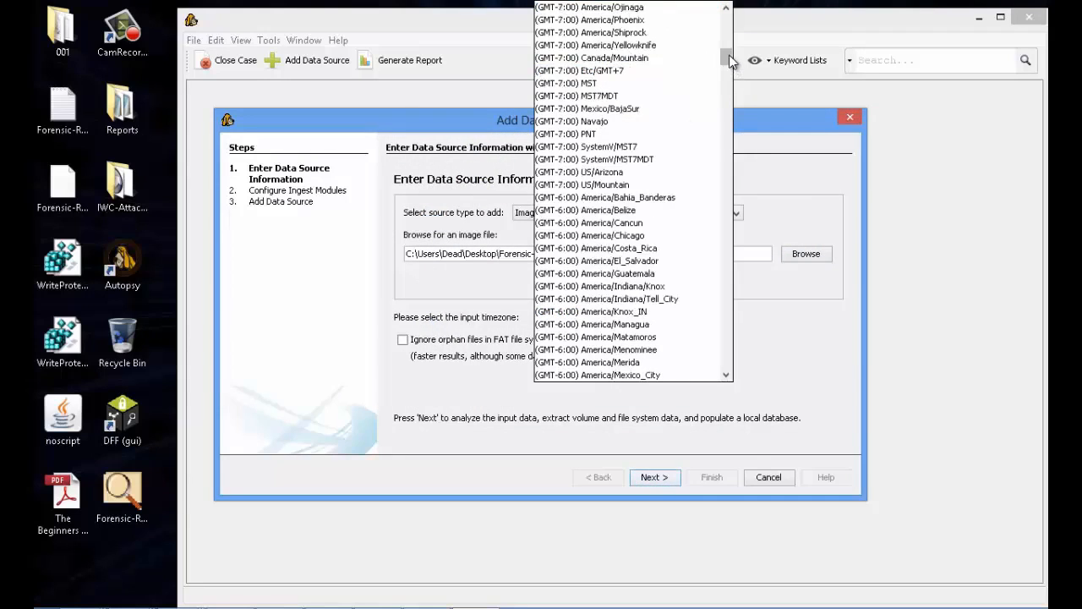
pyautogui.click(627, 85)
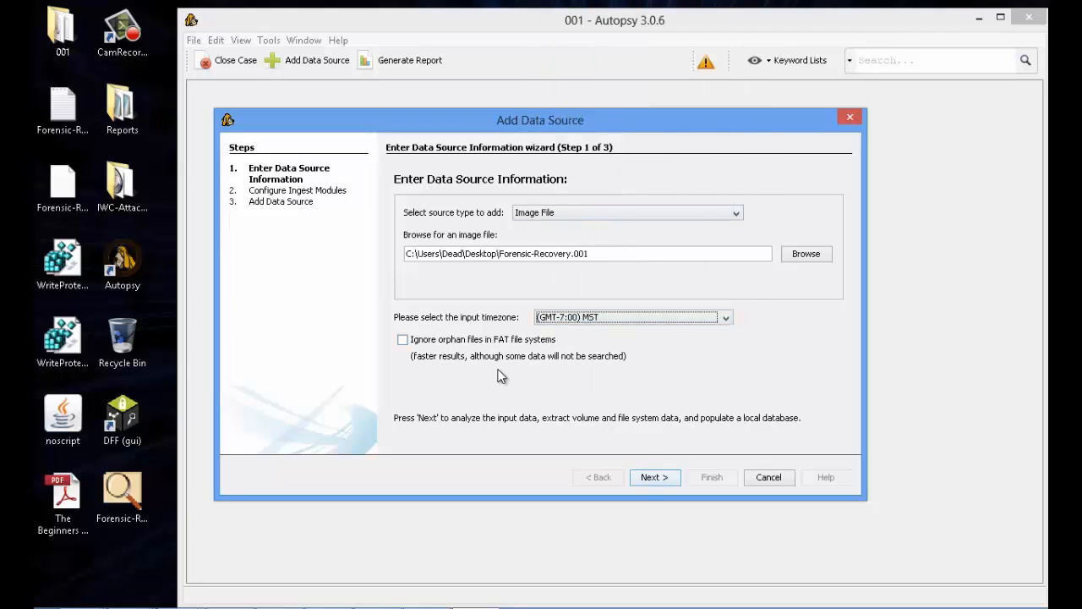
pyautogui.click(659, 481)
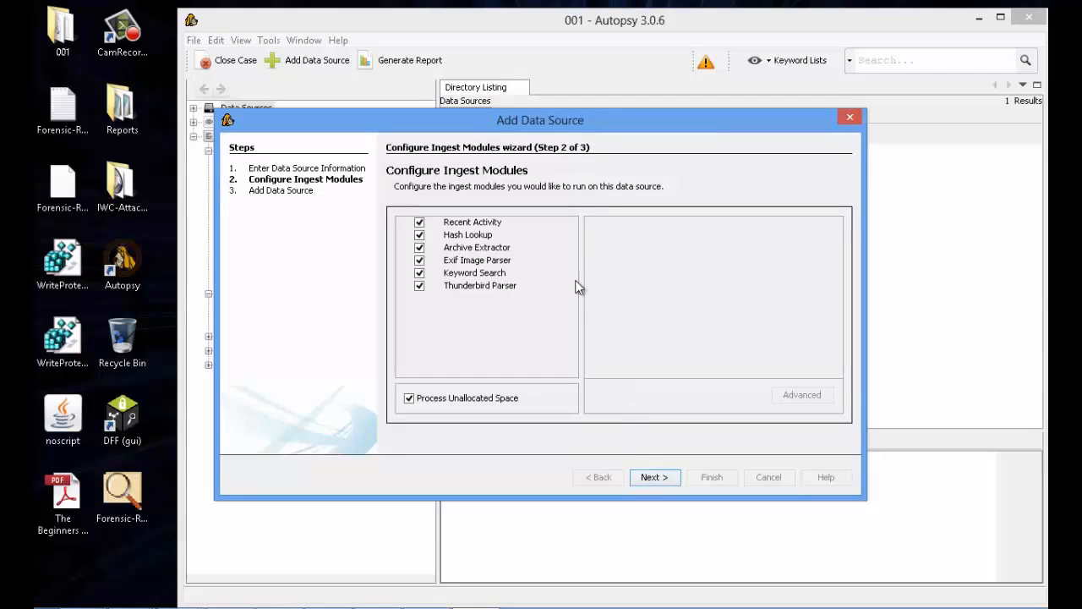
# Review the settings of the Recent Activity, Hash Lookup, Archive Extractor and Exif Image Parser ingest modules
pyautogui.click(471, 223)
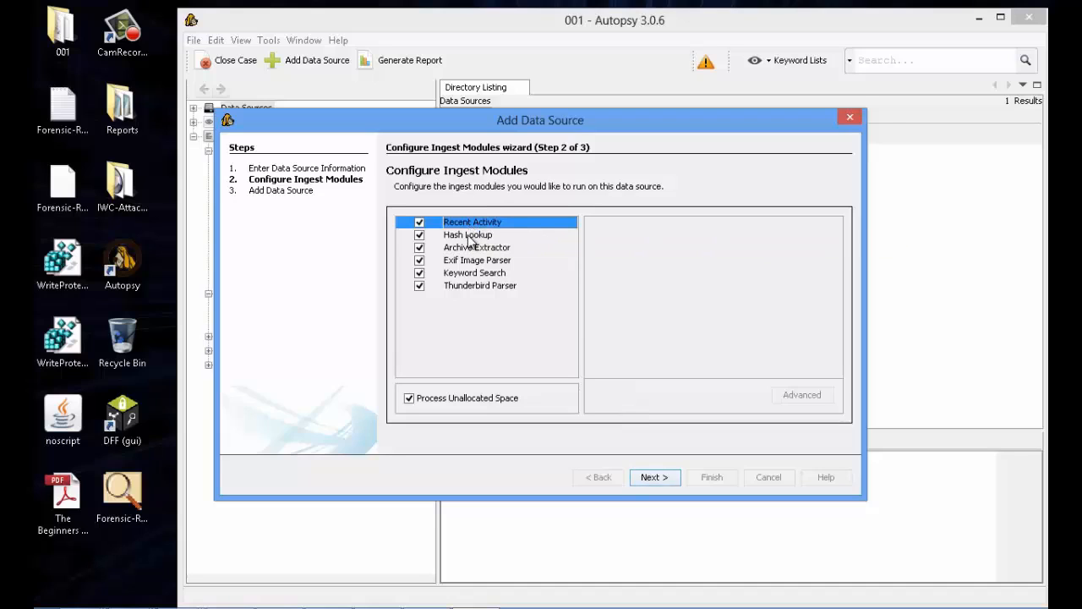
pyautogui.click(467, 236)
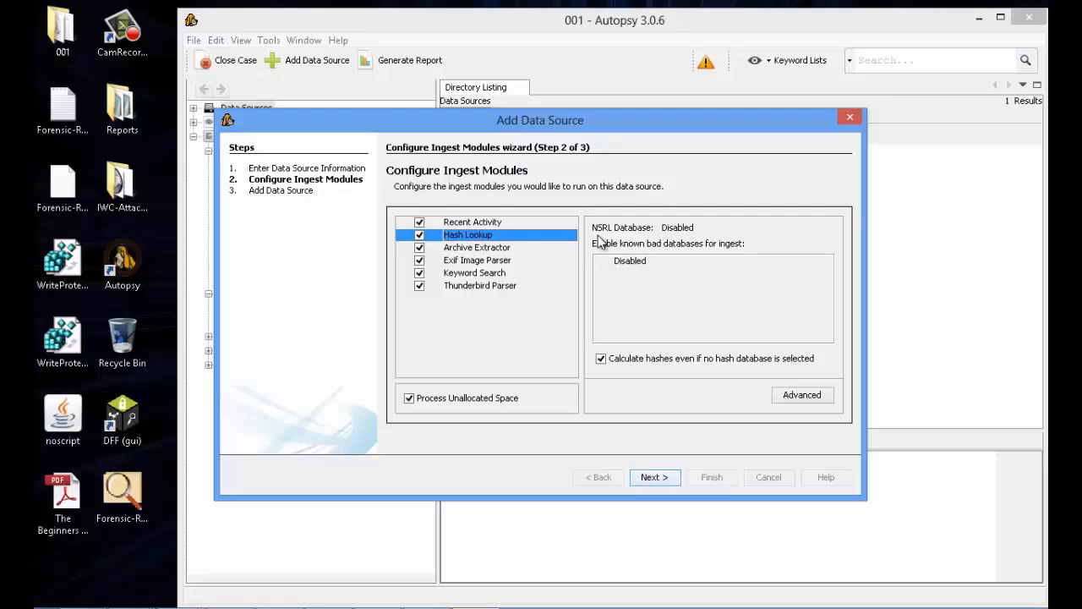
pyautogui.click(493, 249)
pyautogui.click(489, 260)
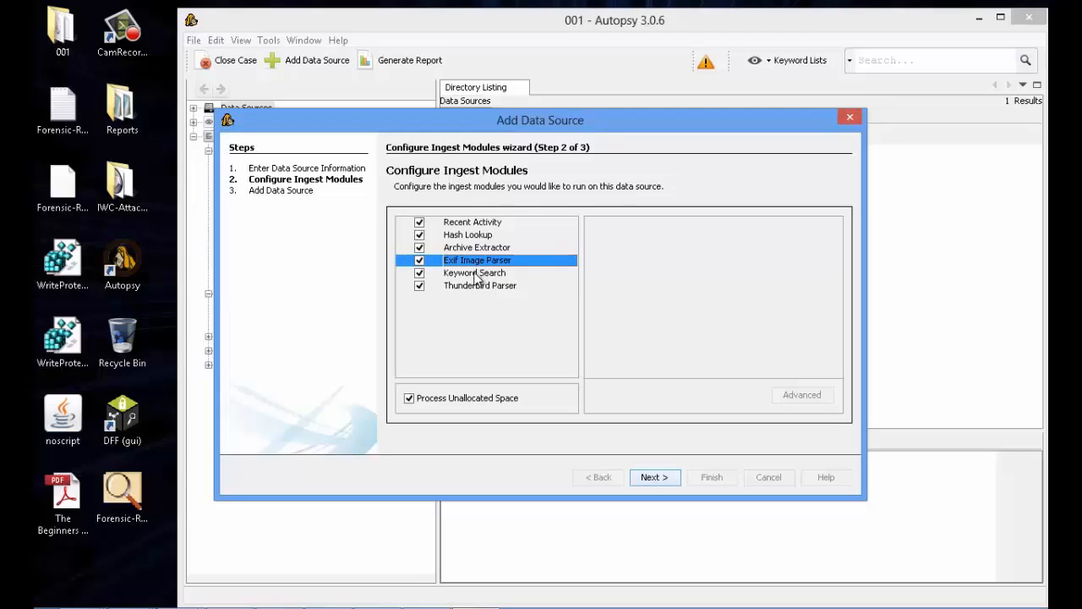
# Enable the Phone Numbers, IP Addresses and URLs lists for the Keyword Search module, and finish adding the data source
pyautogui.click(476, 276)
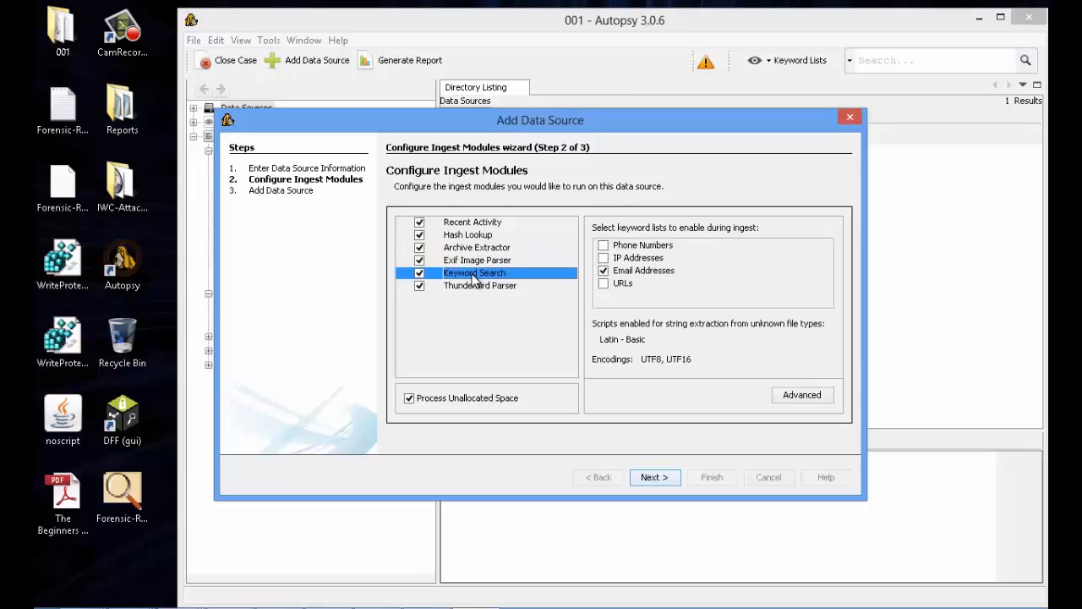
pyautogui.click(604, 260)
pyautogui.click(603, 245)
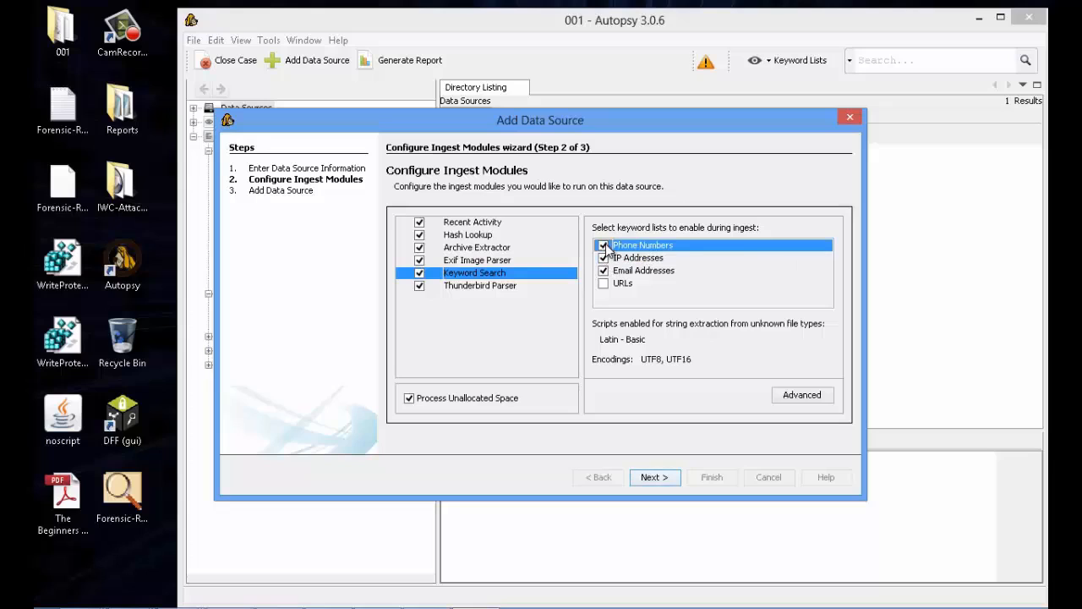
pyautogui.click(604, 286)
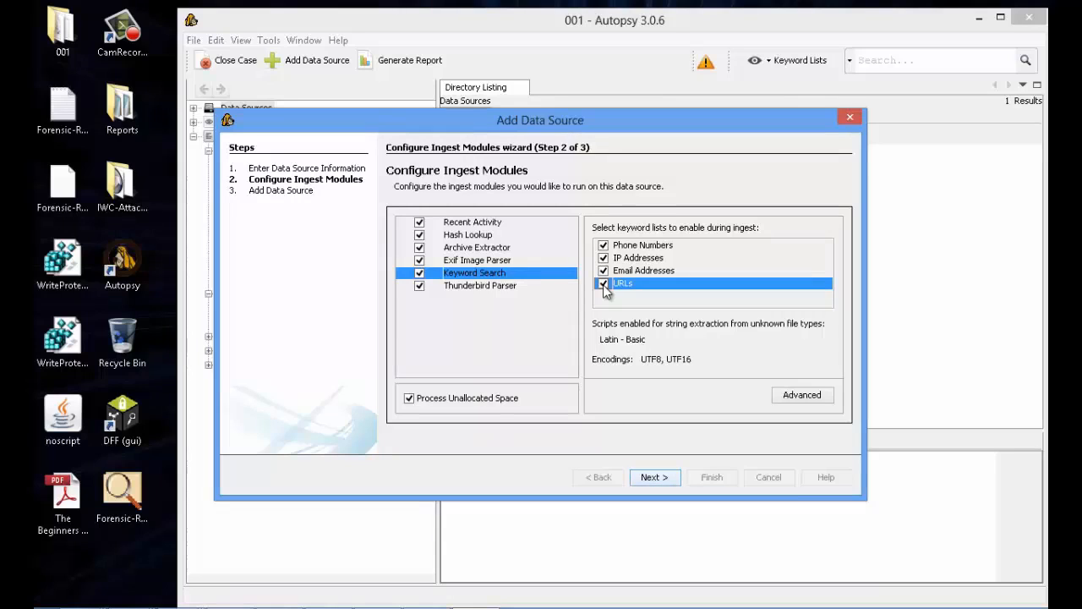
pyautogui.click(513, 287)
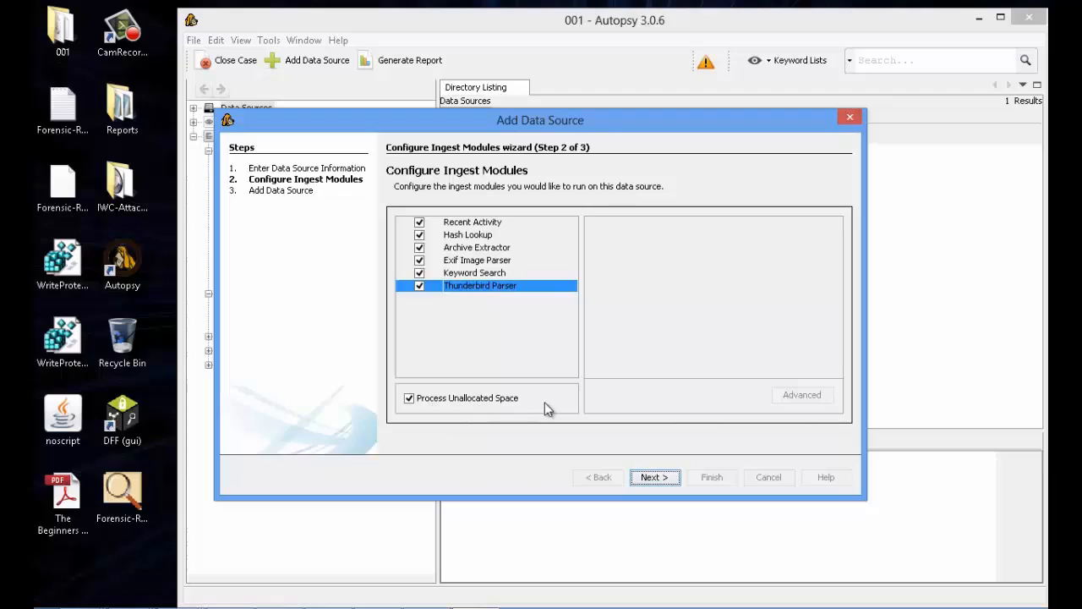
pyautogui.click(654, 477)
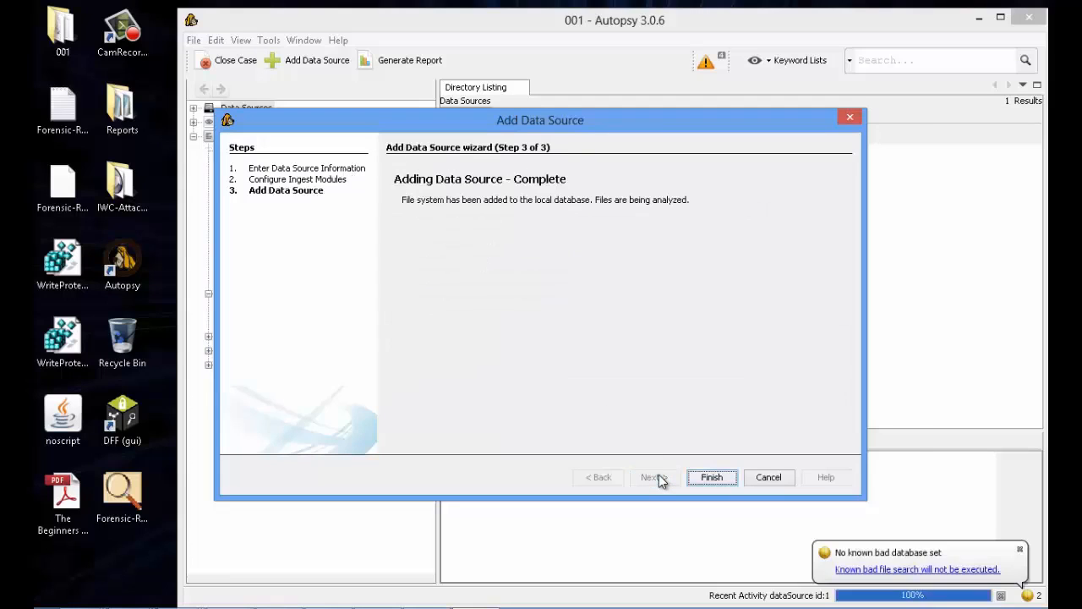
pyautogui.click(713, 476)
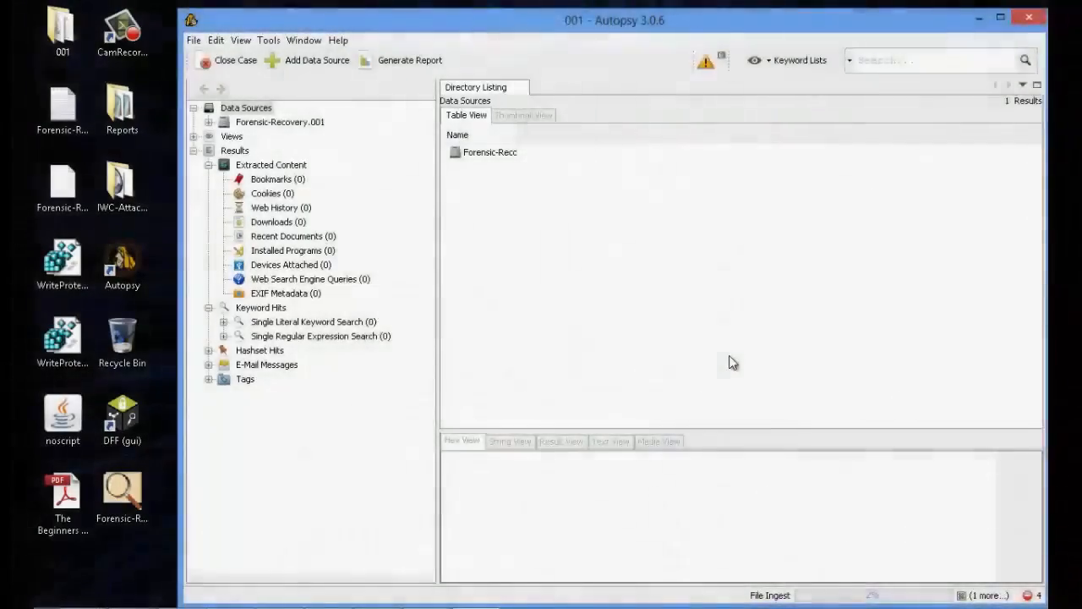
# Check the combined size on disk of everything in the desktop case folder 001, then close the folder
pyautogui.moveTo(193, 21); pyautogui.dragTo(193, 129)
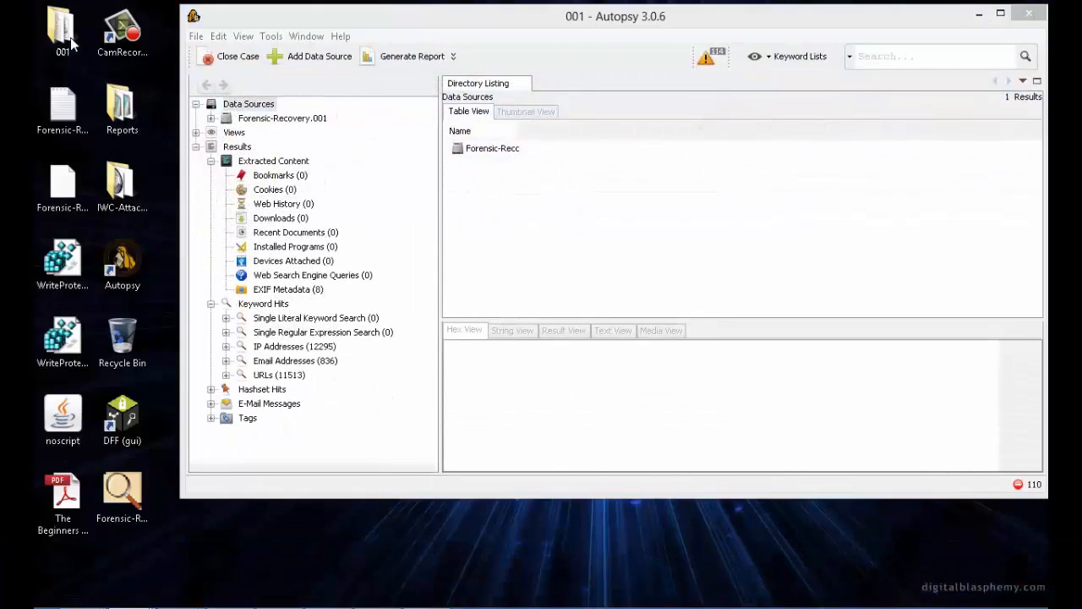
pyautogui.doubleClick(70, 38)
pyautogui.moveTo(366, 385); pyautogui.dragTo(270, 199)
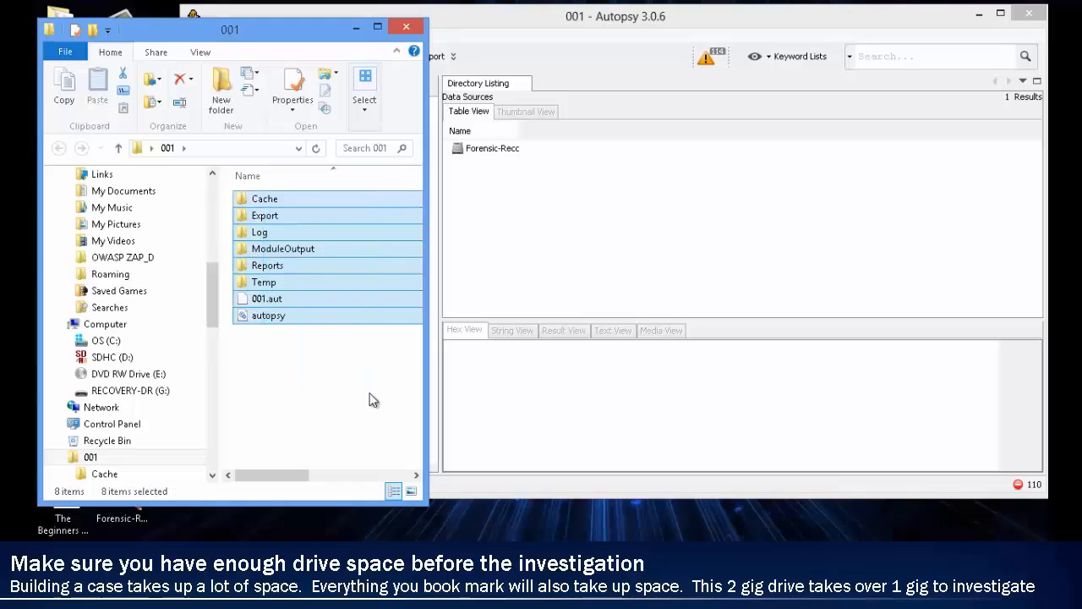
pyautogui.rightClick(355, 298)
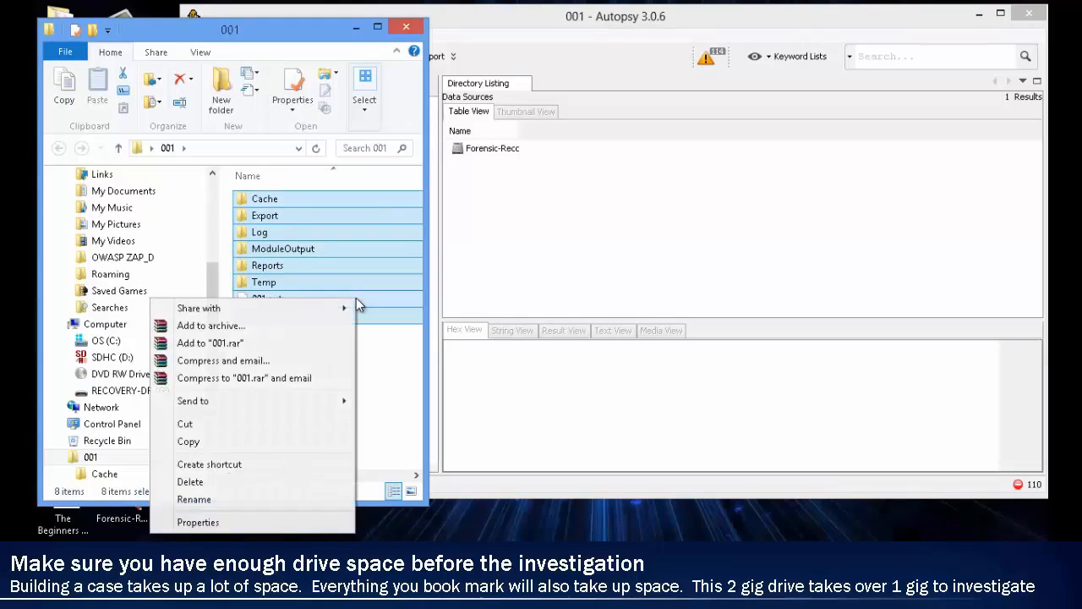
pyautogui.click(245, 521)
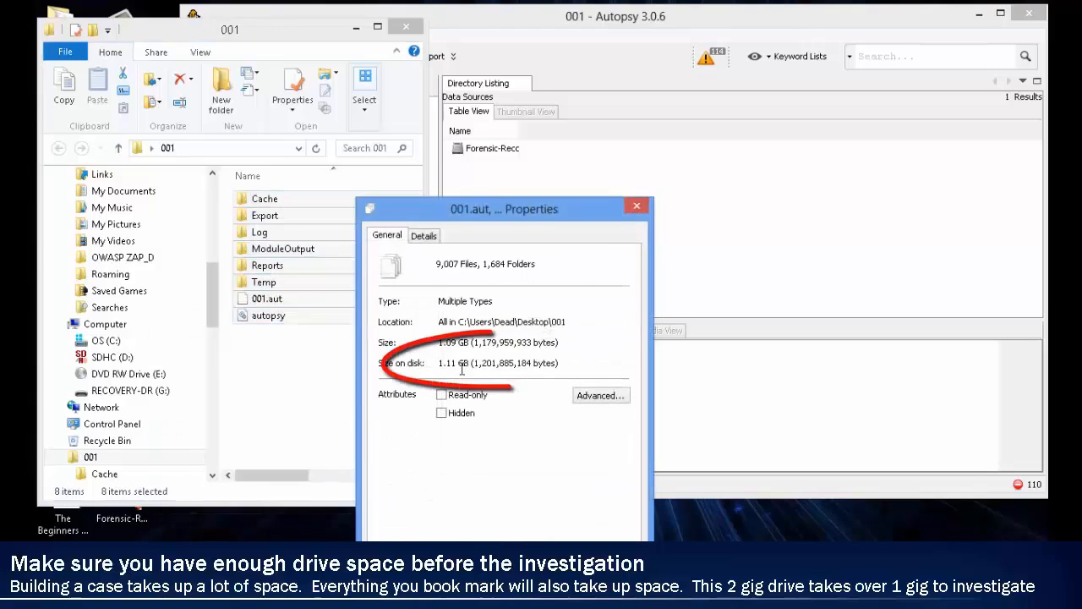
pyautogui.moveTo(439, 362); pyautogui.dragTo(471, 363)
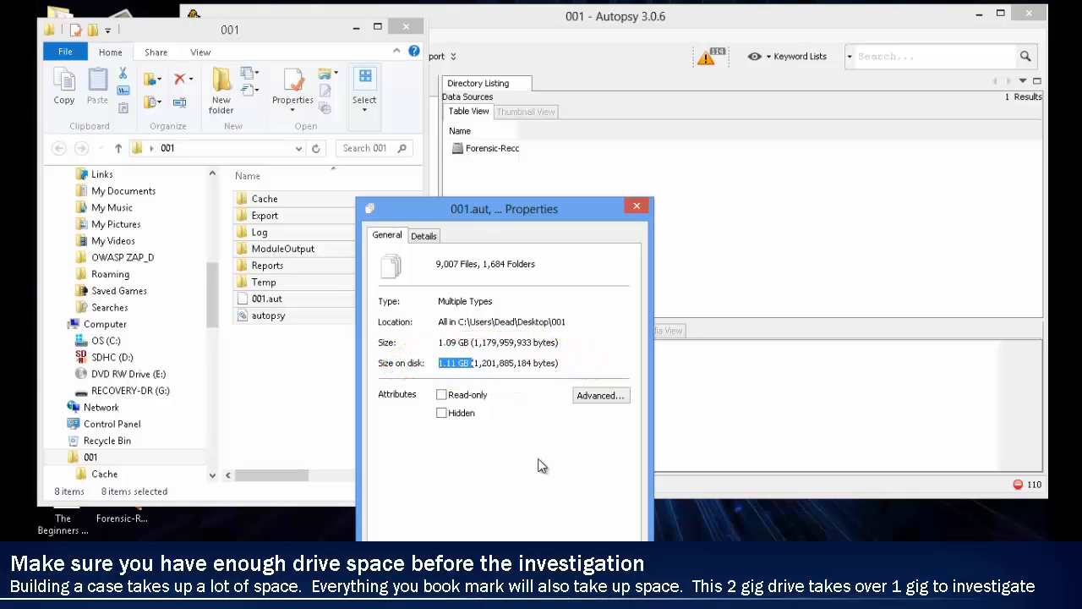
pyautogui.click(546, 580)
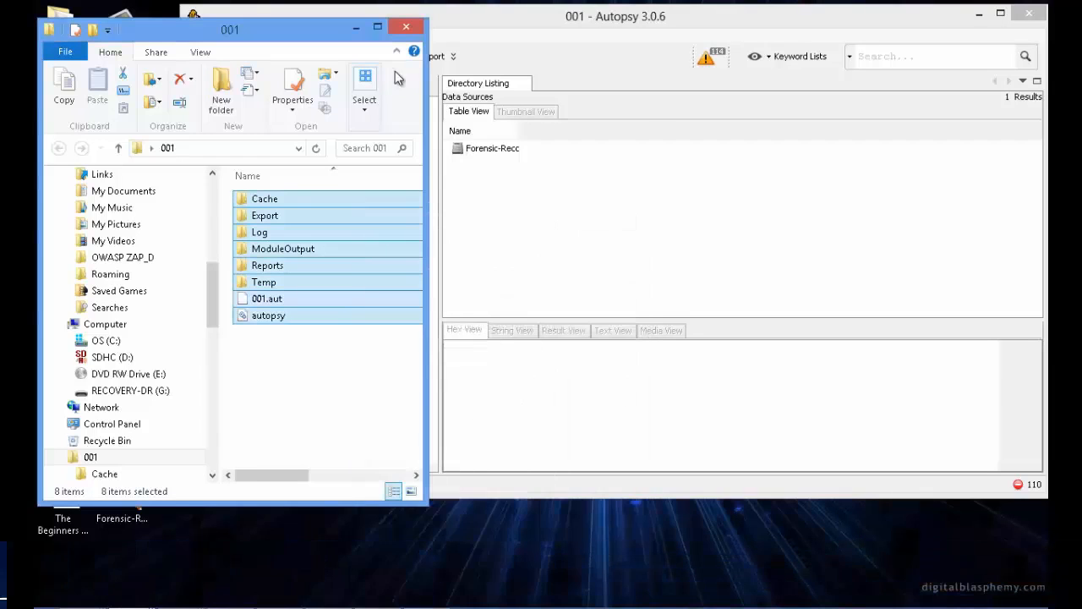
pyautogui.click(394, 30)
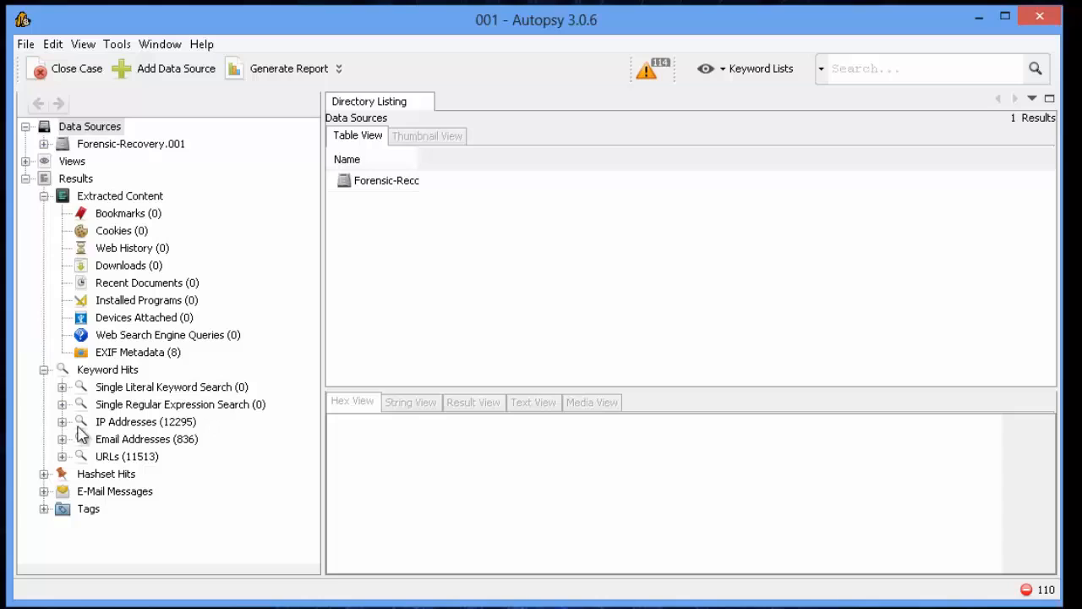
# Review the EXIF Metadata results, previewing 00016520.jpg, the Tampa Bay skyline and Chicago night photos, and _MAG0355.jpg with its geolocation data
pyautogui.click(116, 355)
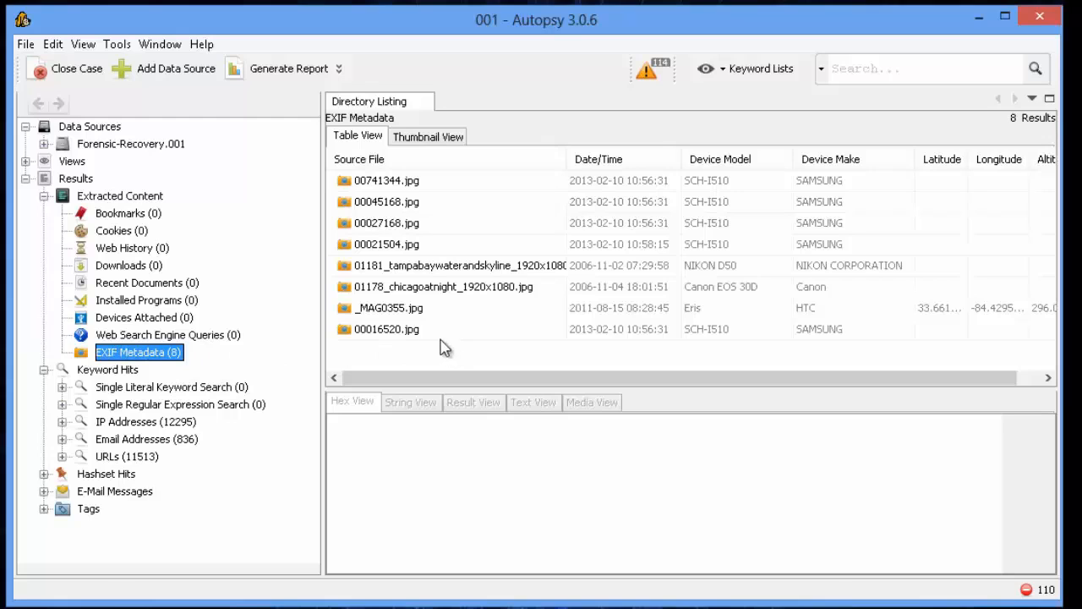
pyautogui.click(818, 329)
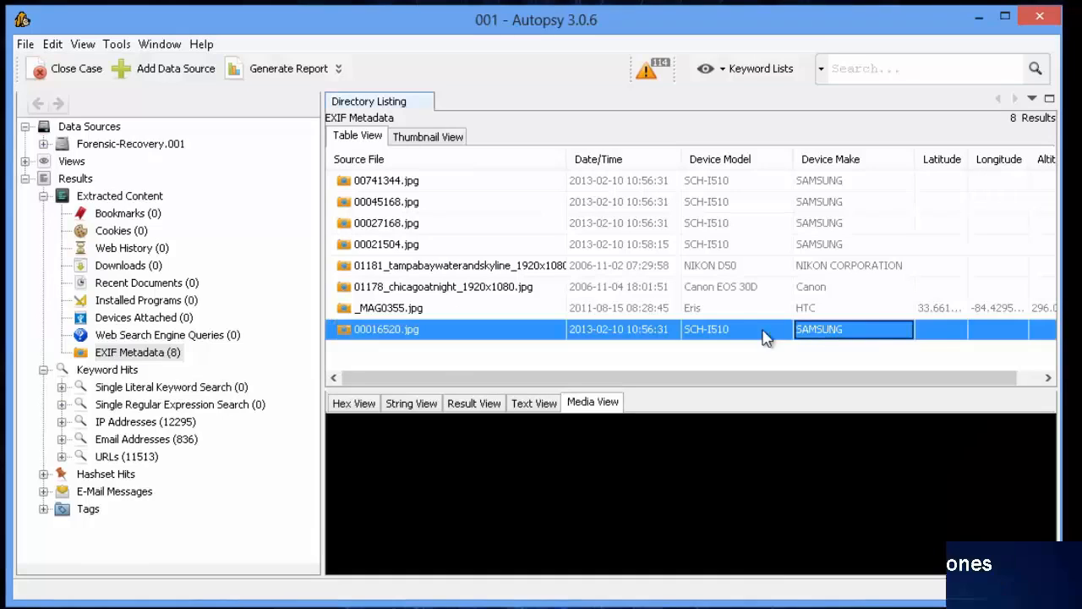
pyautogui.click(824, 267)
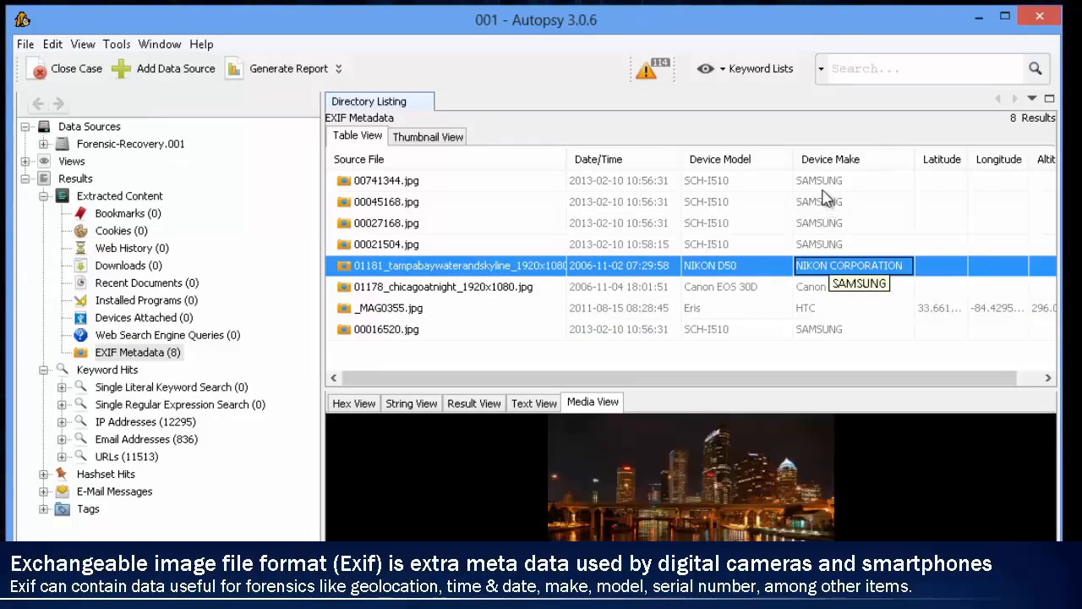
pyautogui.click(818, 289)
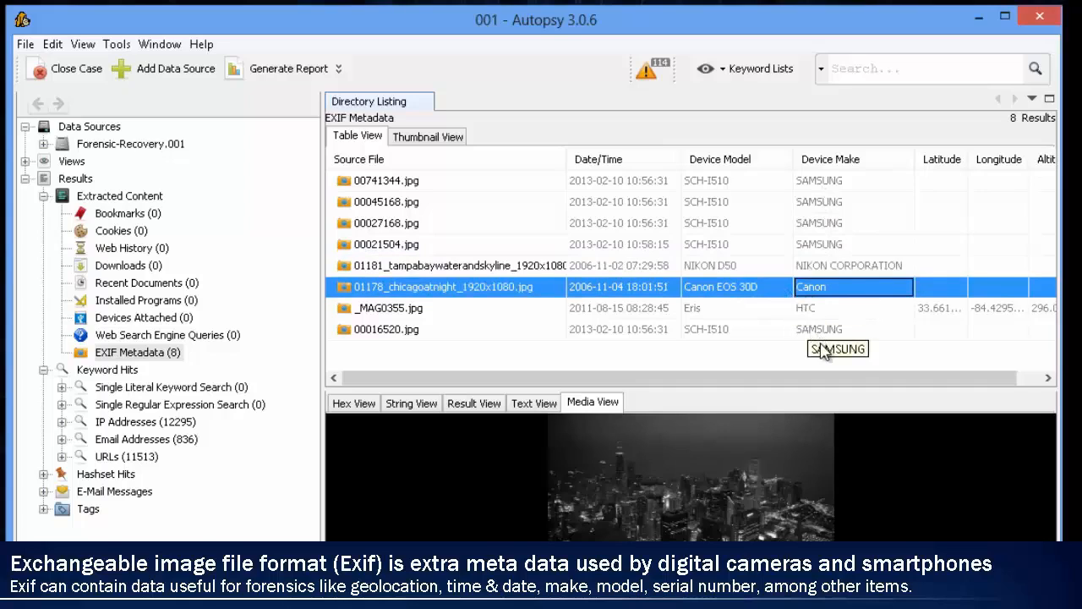
pyautogui.click(816, 310)
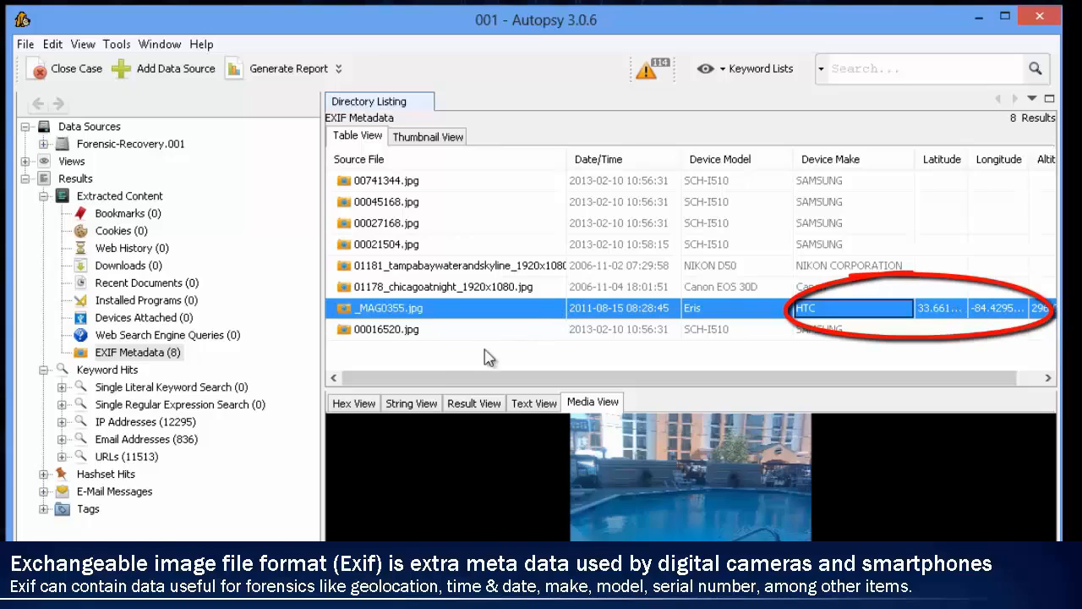
# Expand the Forensic-Recovery.001 data source down to the vol2 (DOS FAT16) folders and list the contents of Pics
pyautogui.doubleClick(125, 147)
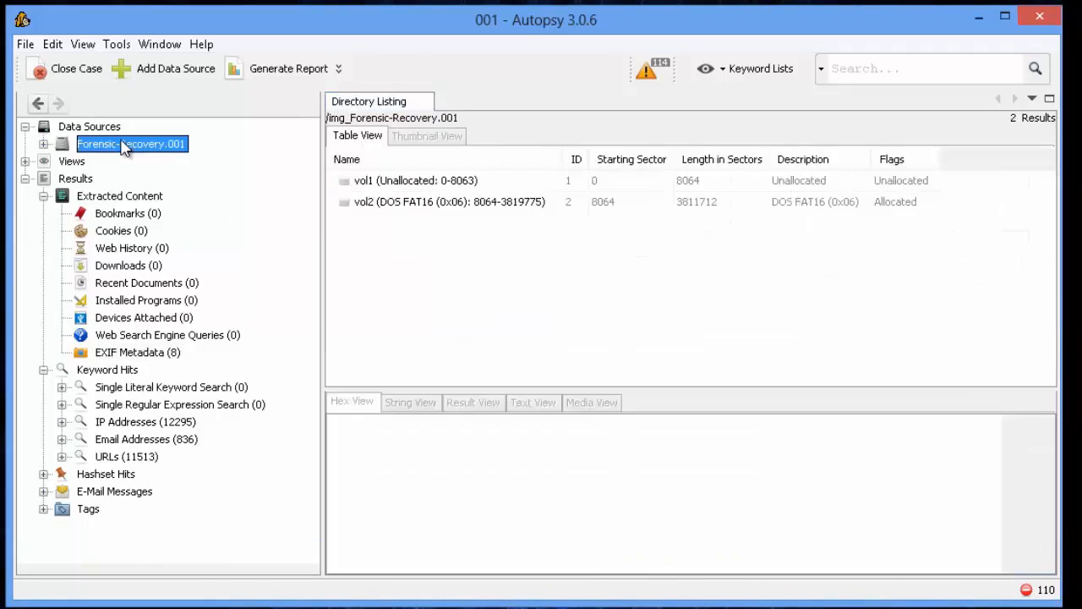
pyautogui.doubleClick(80, 180)
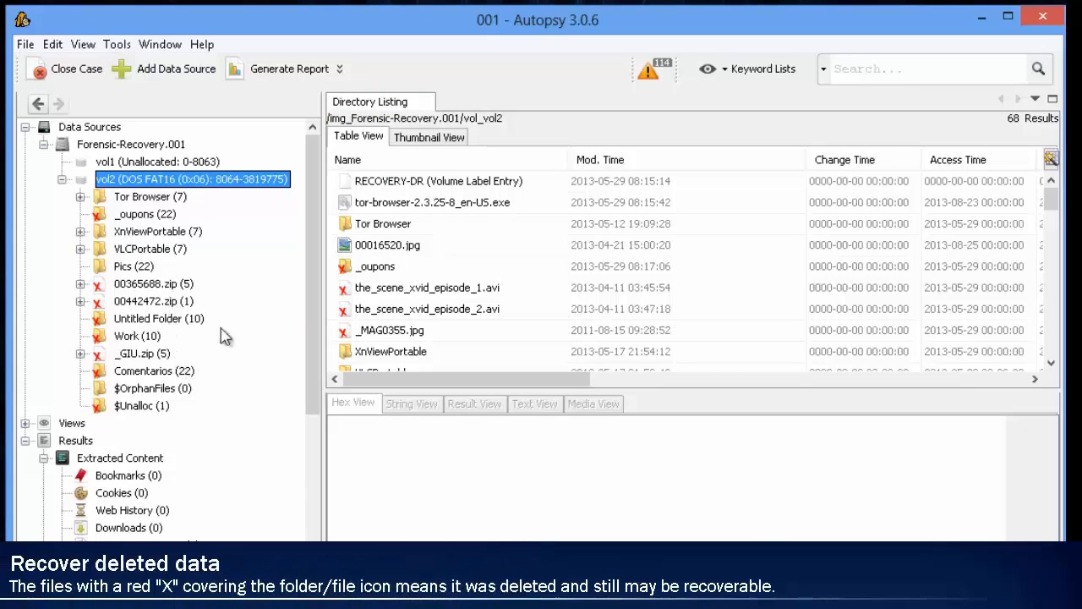
pyautogui.click(130, 272)
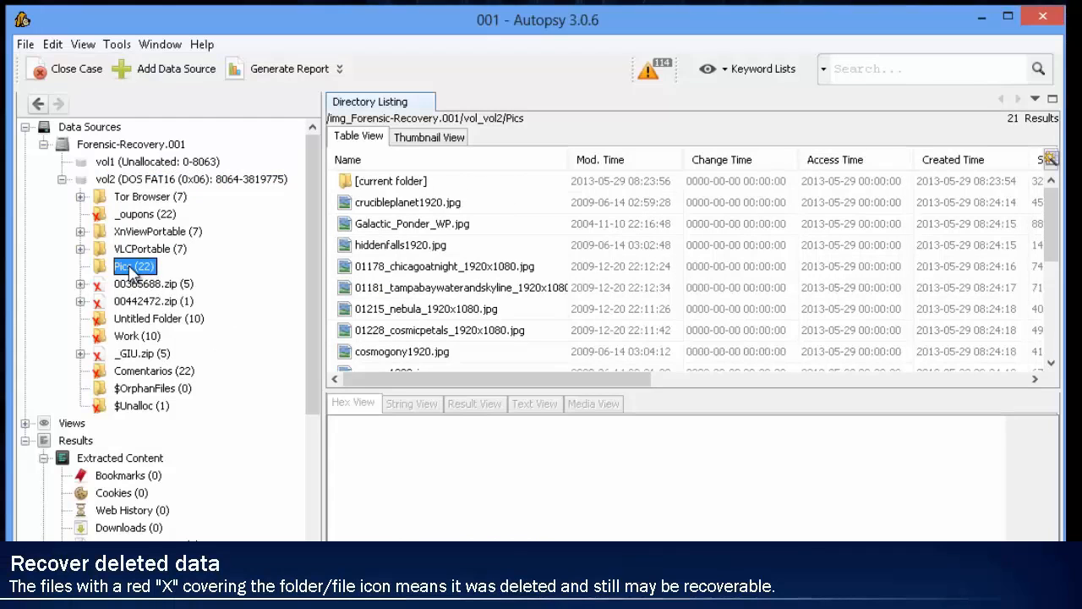
# Examine the deleted JPG files in vol2's Untitled Folder one by one, checking which can be previewed, ending on _0034339.jpg
pyautogui.click(133, 321)
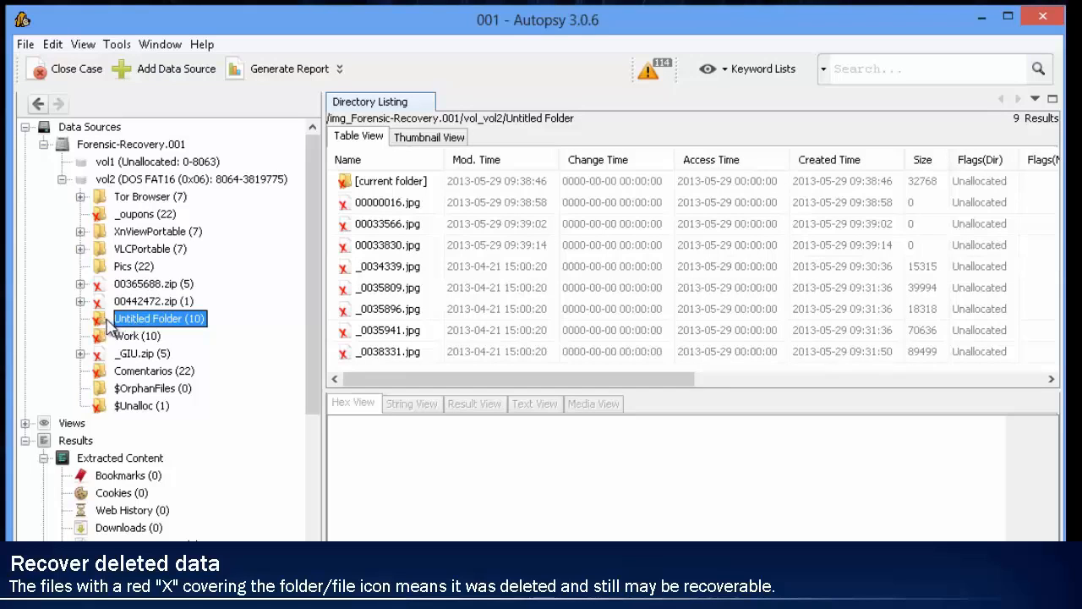
pyautogui.click(385, 206)
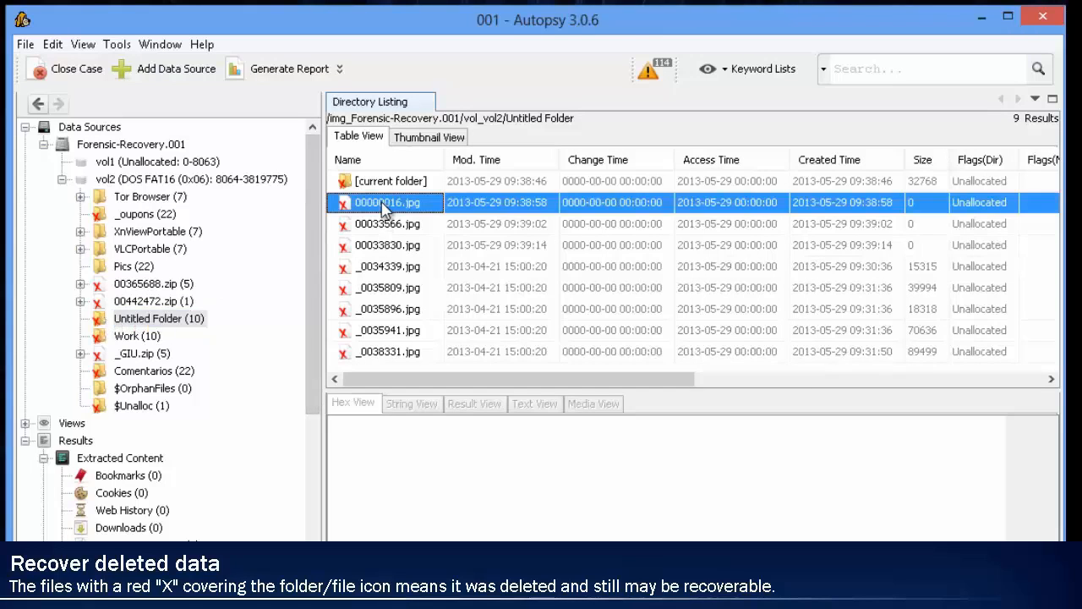
pyautogui.click(389, 229)
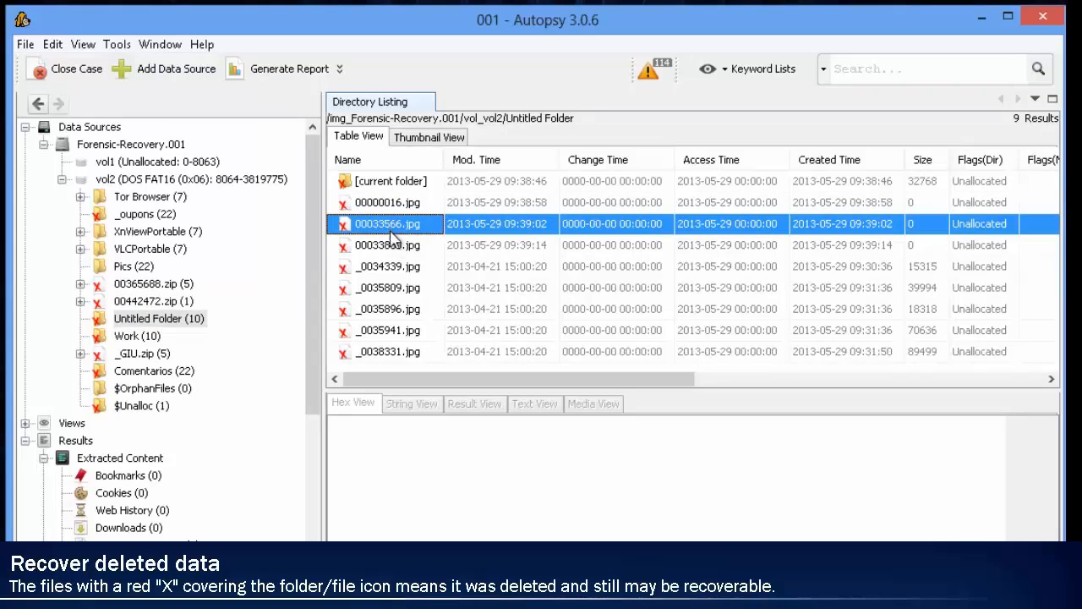
pyautogui.click(397, 245)
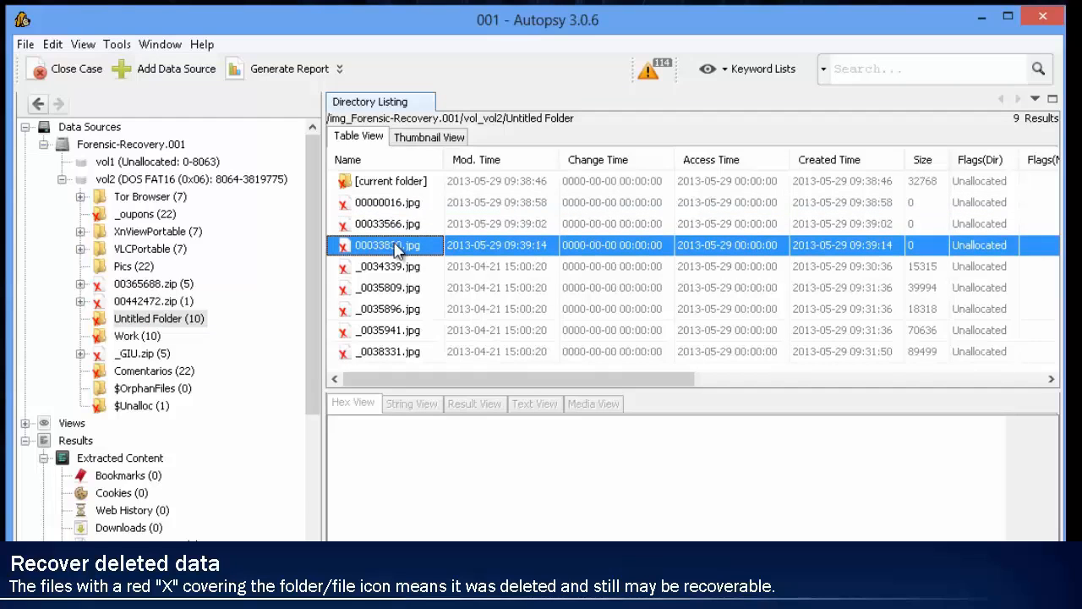
pyautogui.click(397, 292)
pyautogui.click(394, 311)
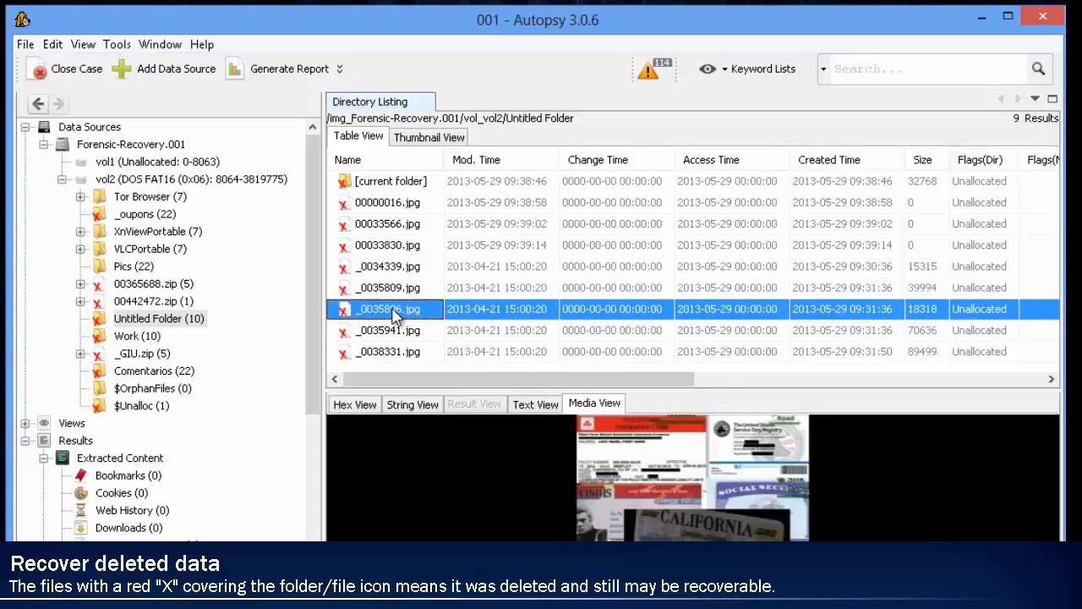
pyautogui.click(396, 332)
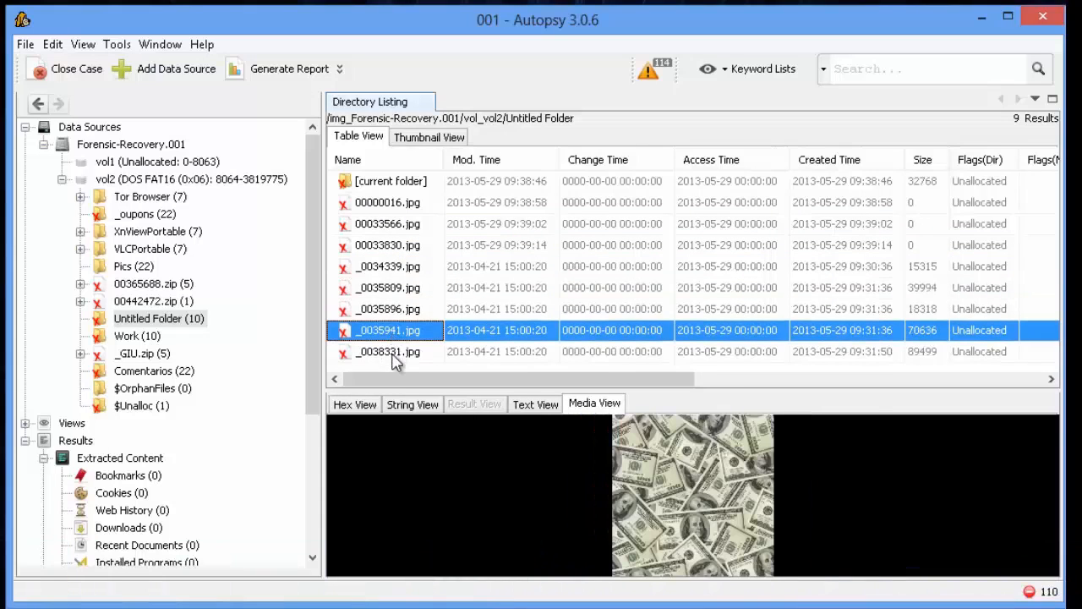
pyautogui.click(395, 355)
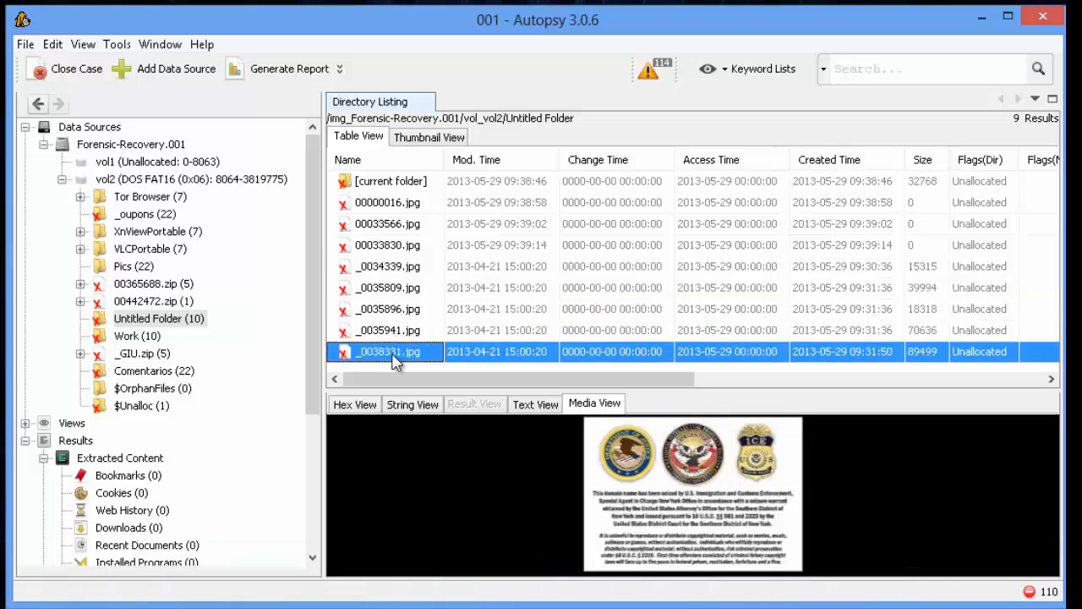
pyautogui.click(398, 269)
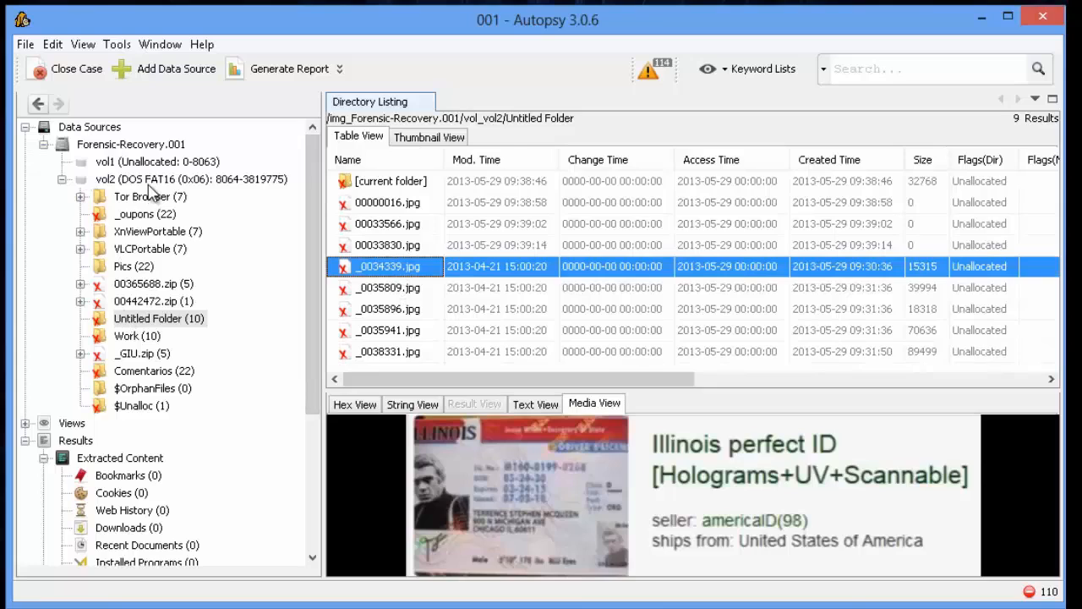
# Inspect tor-browser-2.3.25-8_en-US.exe and the deleted the_scene_xvid_episode_1.avi at the root of vol2, showing the video in Media View
pyautogui.click(149, 182)
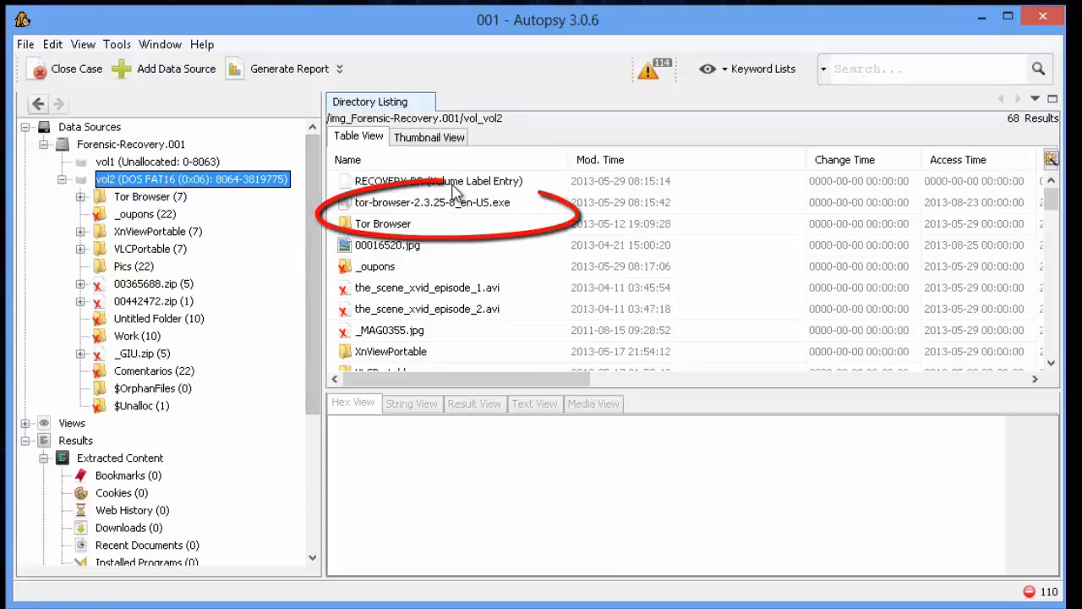
pyautogui.click(437, 209)
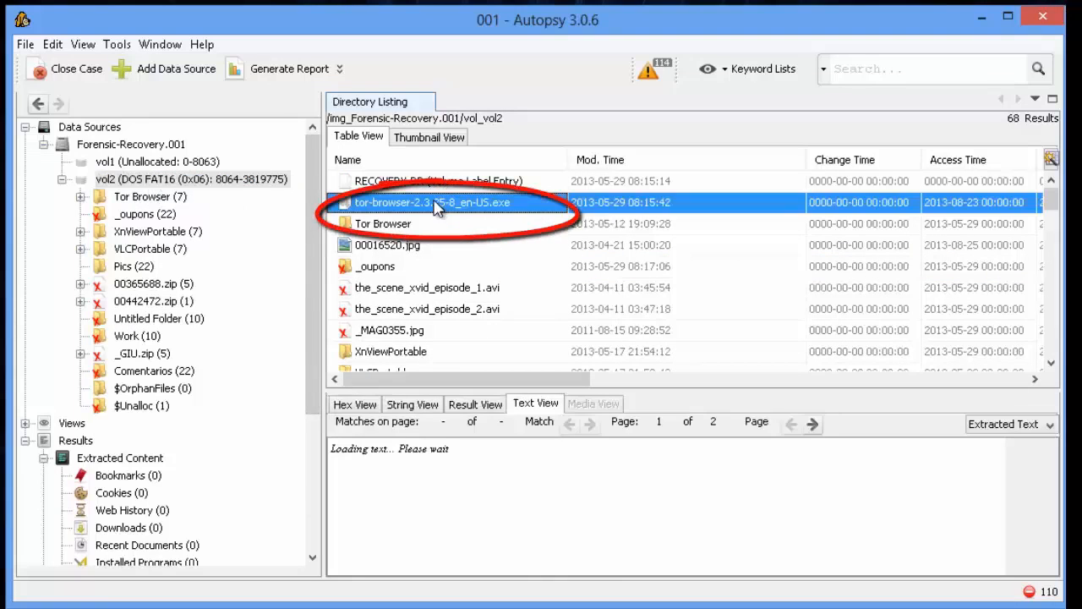
pyautogui.click(407, 292)
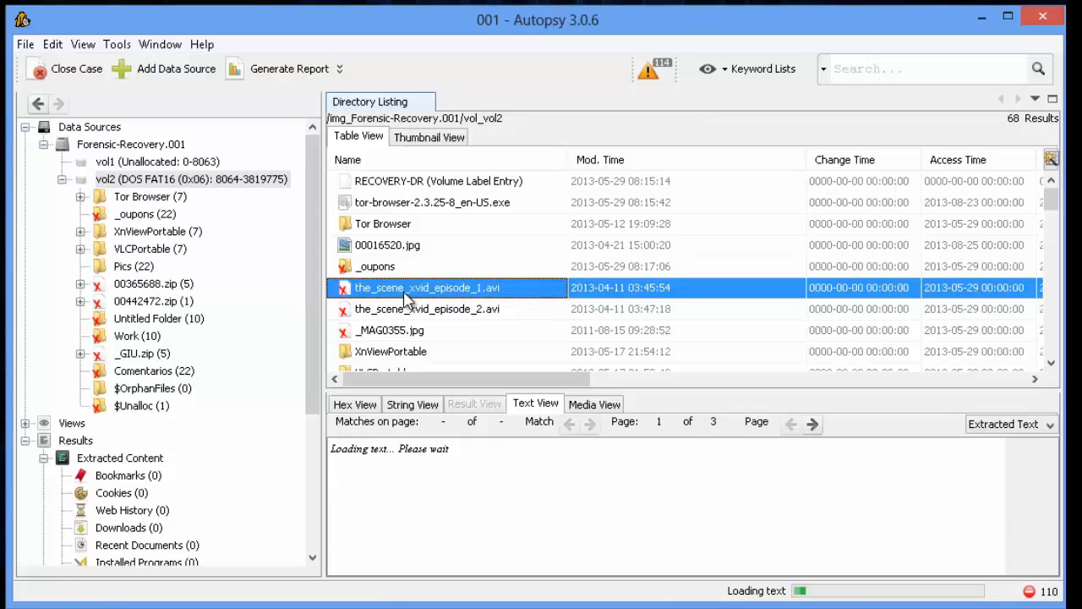
pyautogui.click(597, 405)
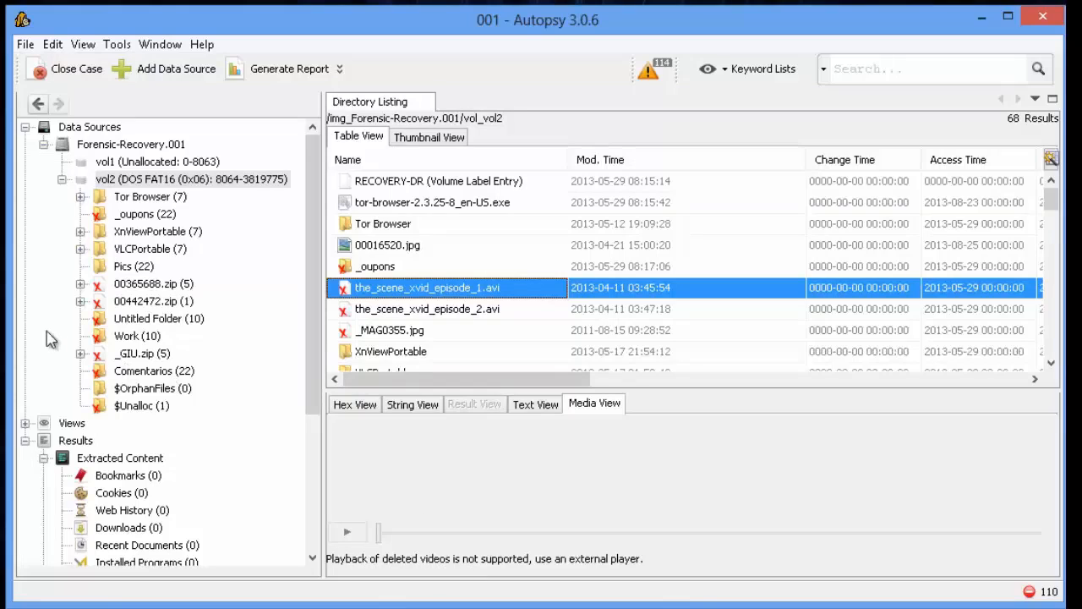
# Extract the deleted video the_scene_xvid_episode_1.avi from the image into the case folder 001 under its original name
pyautogui.rightClick(391, 295)
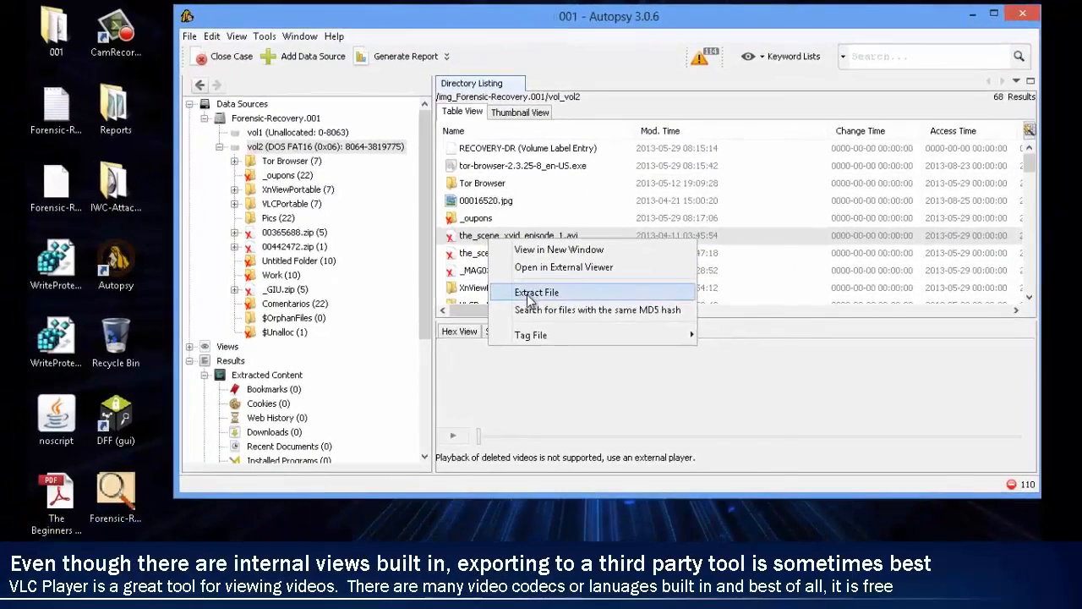
pyautogui.click(532, 293)
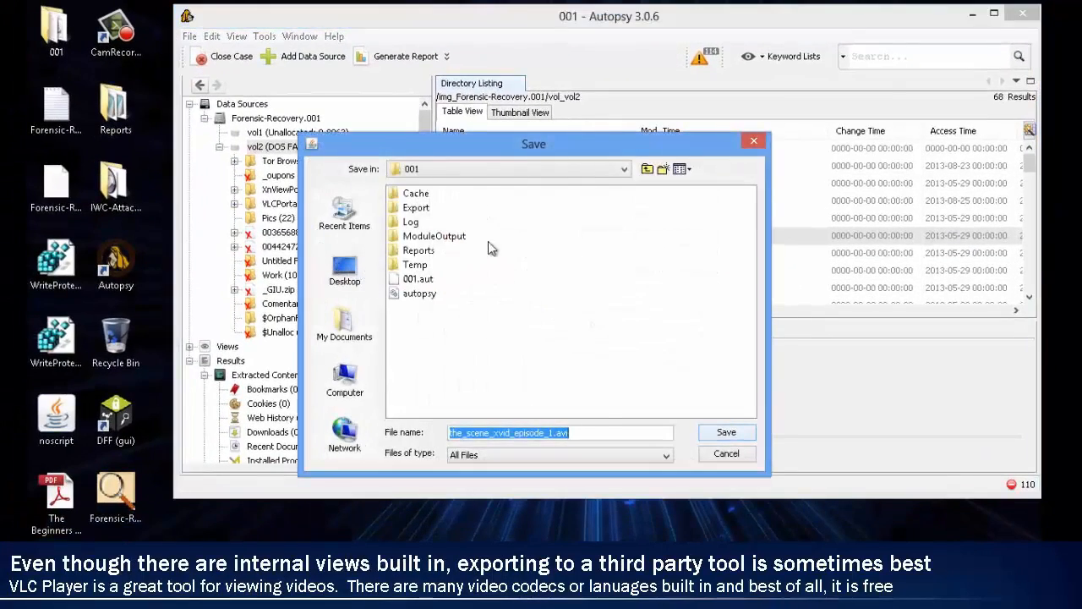
pyautogui.click(722, 433)
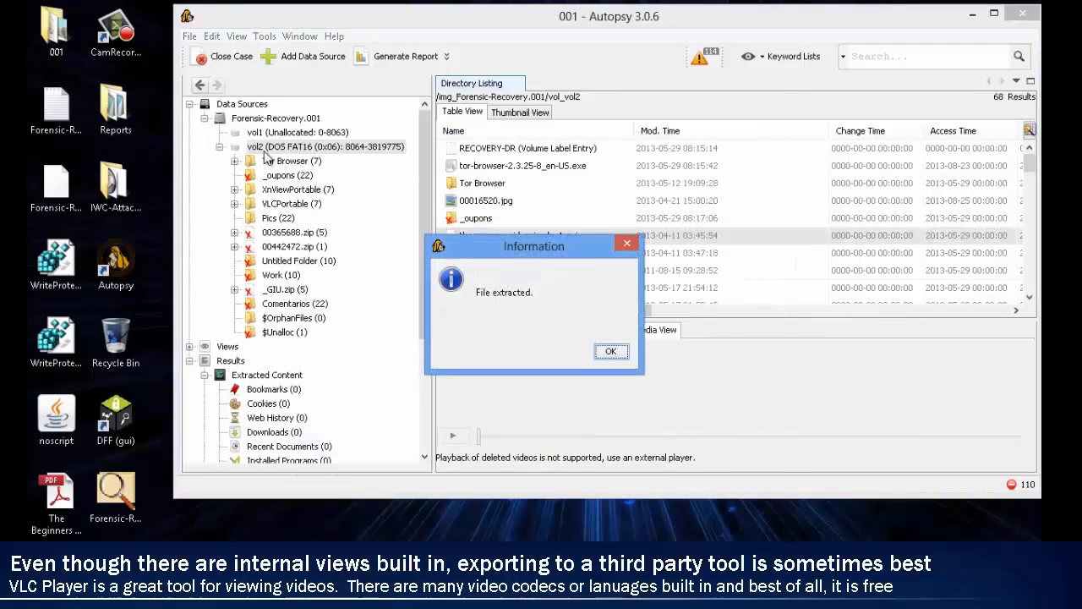
pyautogui.click(612, 351)
# Open the desktop case folder 001, play the extracted the_scene_xvid_episode_1 in VLC media player, and minimize the player
pyautogui.doubleClick(54, 30)
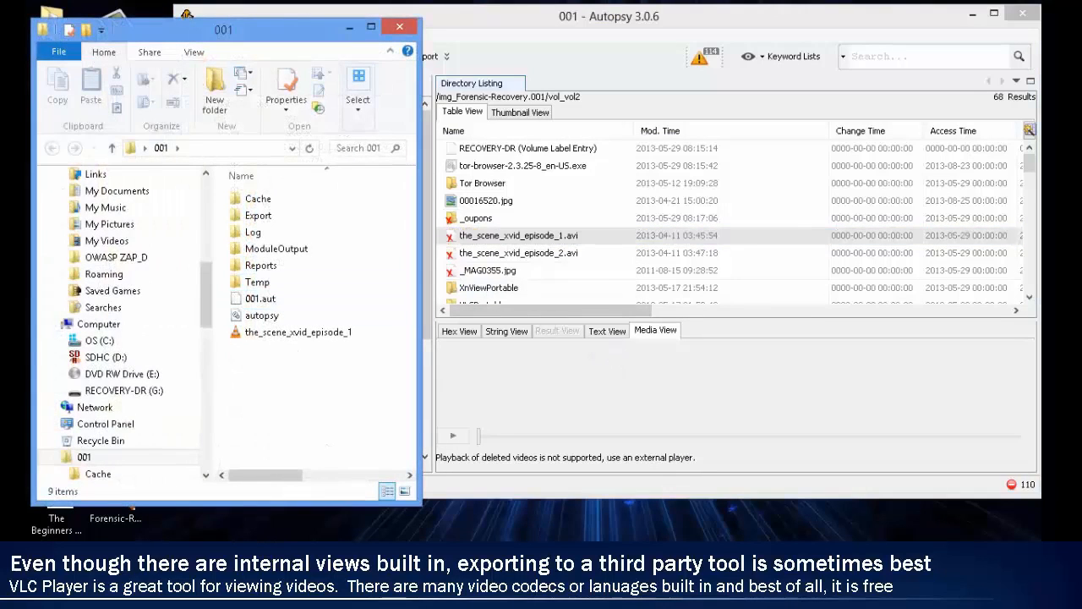
pyautogui.click(274, 336)
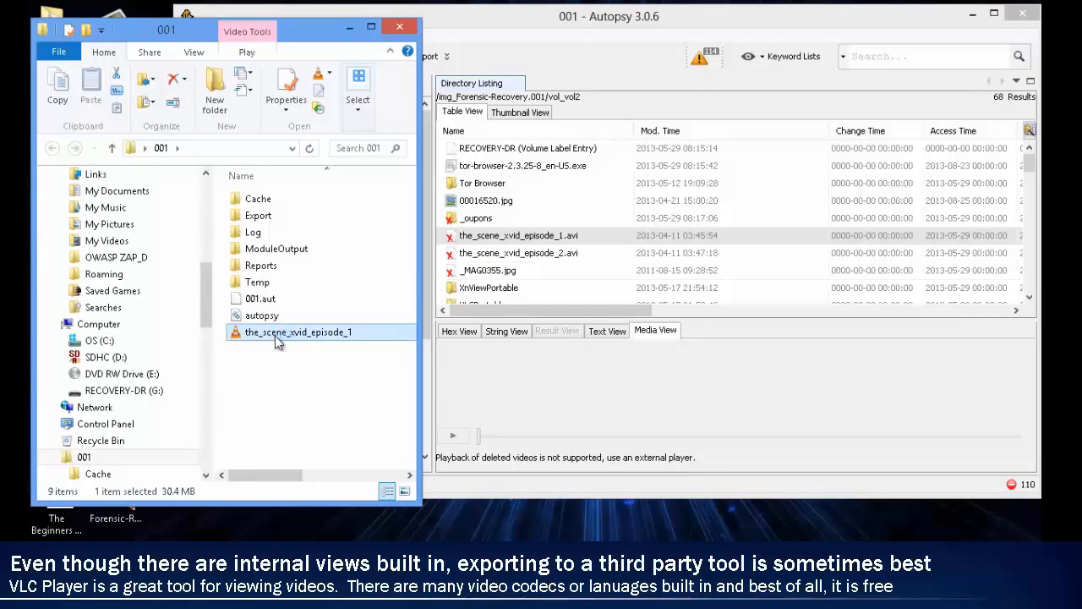
pyautogui.doubleClick(274, 335)
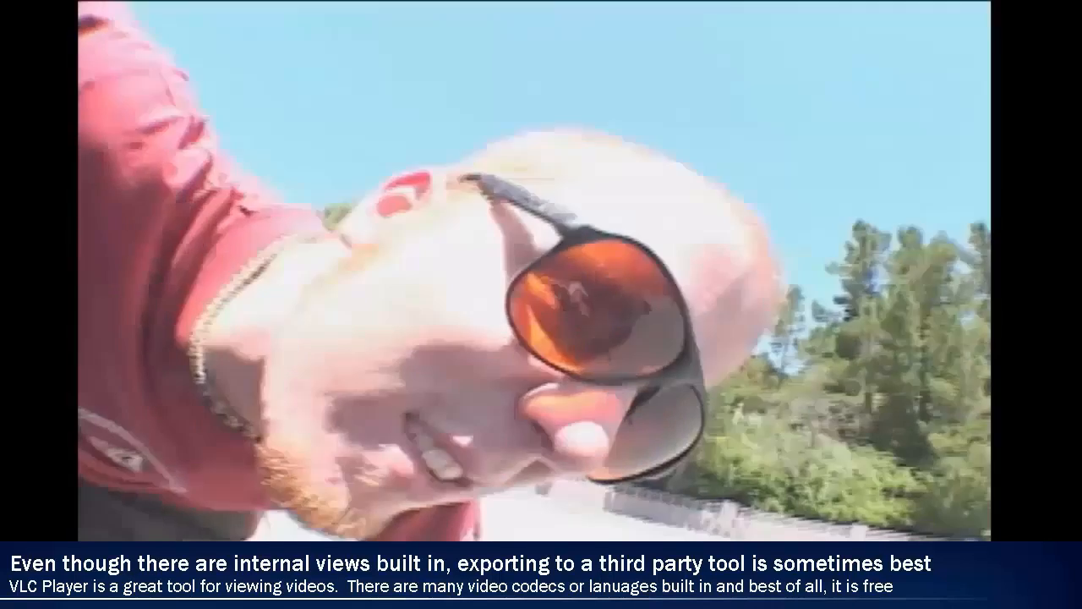
pyautogui.doubleClick(345, 333)
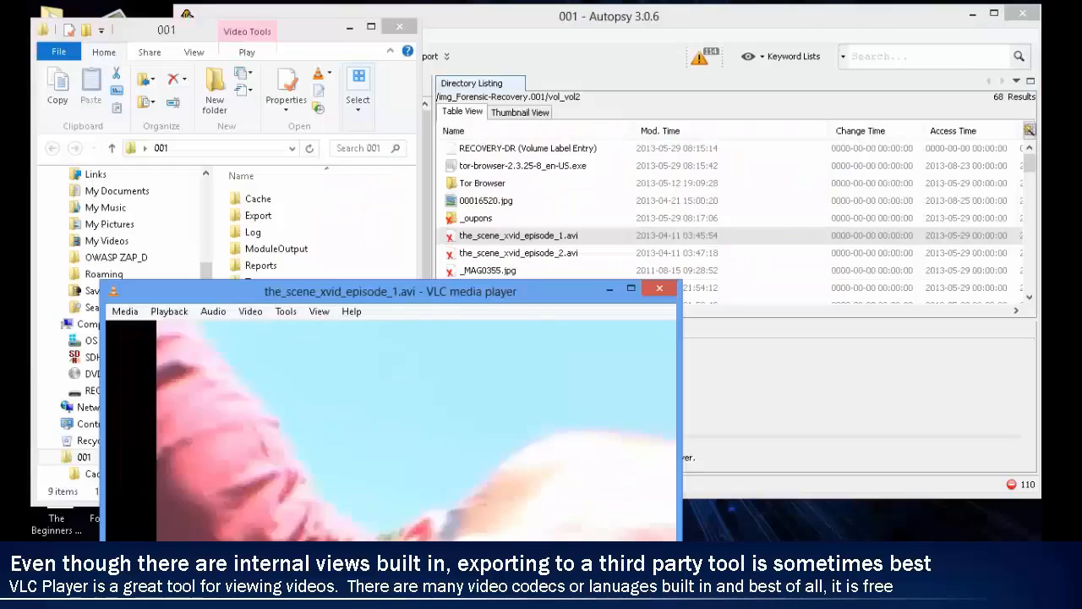
pyautogui.moveTo(345, 289); pyautogui.dragTo(323, 109)
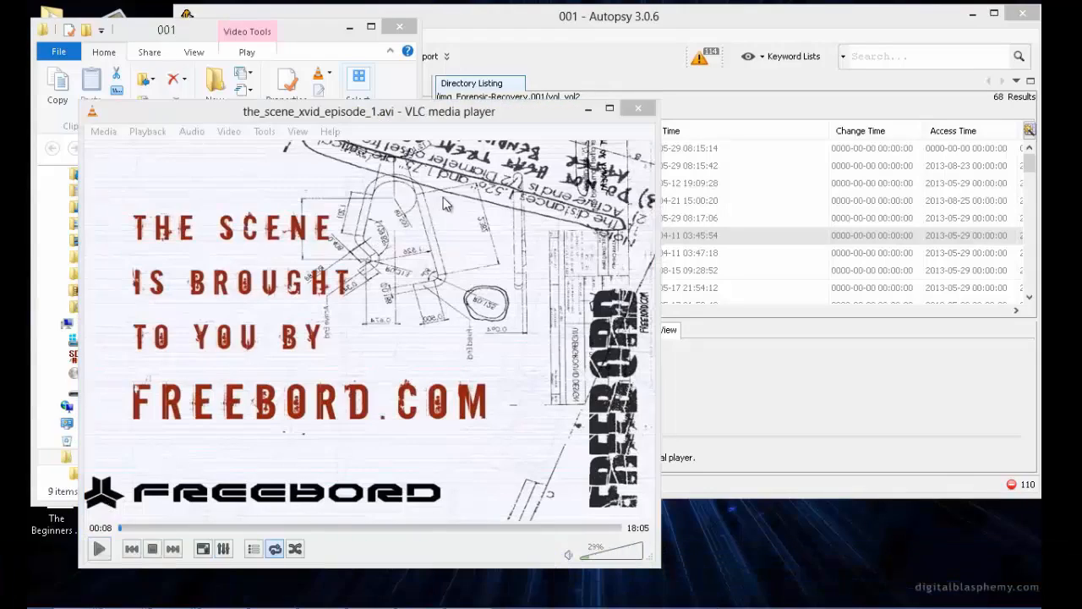
pyautogui.click(588, 110)
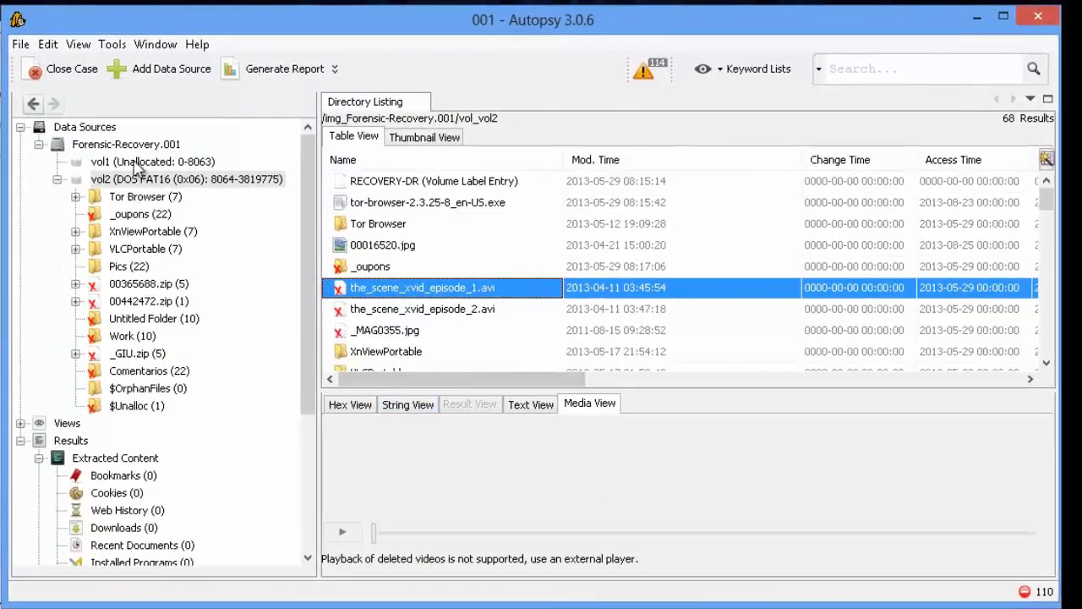
# List vol2's $Unalloc contents, and browse the Images and Videos categories under the File Types views
pyautogui.click(138, 409)
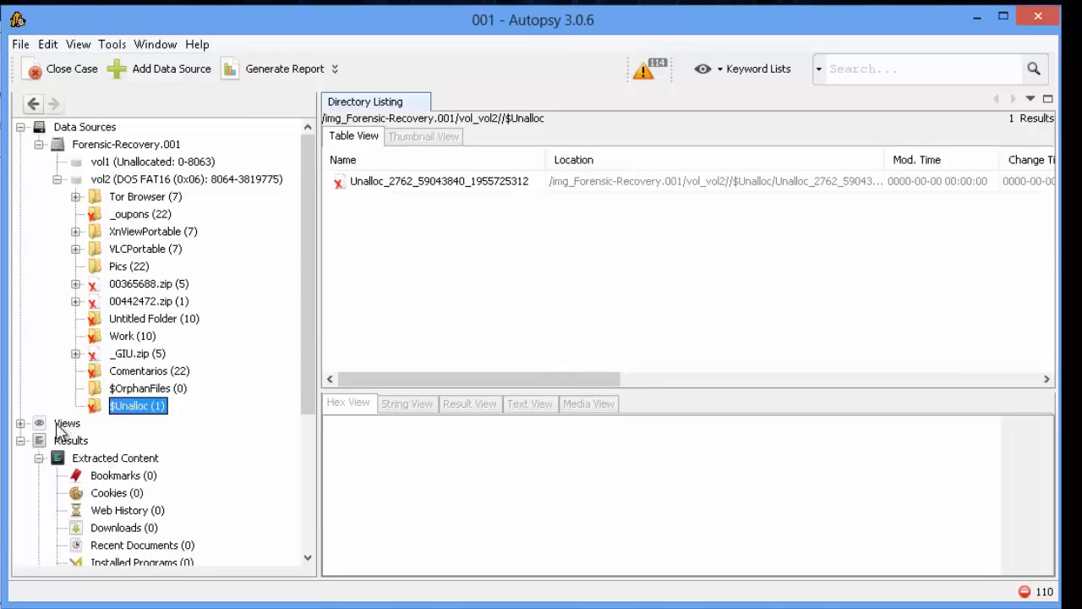
pyautogui.doubleClick(67, 424)
pyautogui.moveTo(307, 295); pyautogui.dragTo(310, 384)
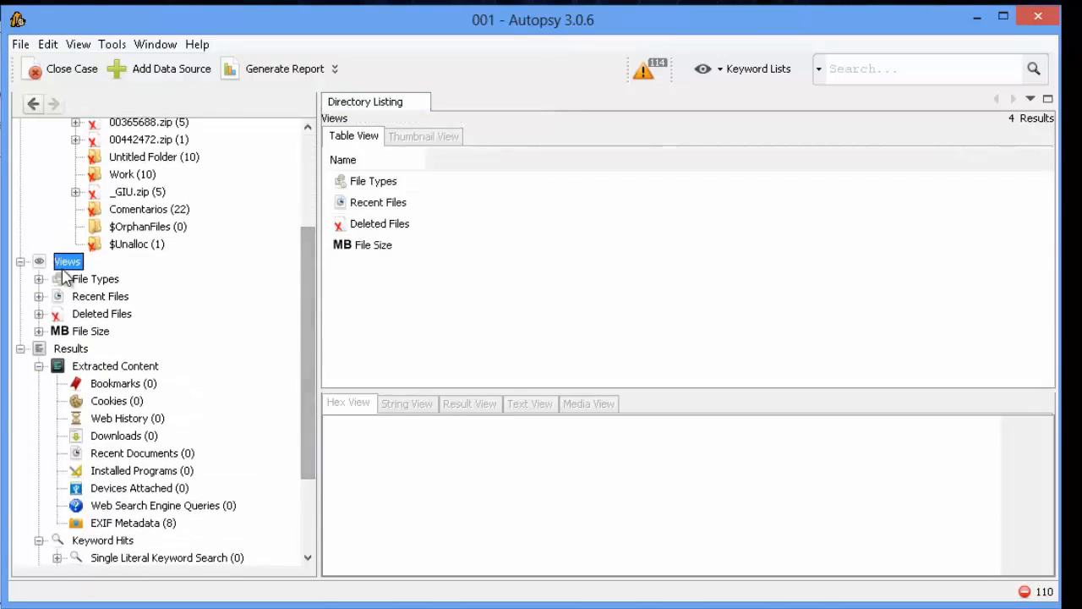
pyautogui.doubleClick(95, 281)
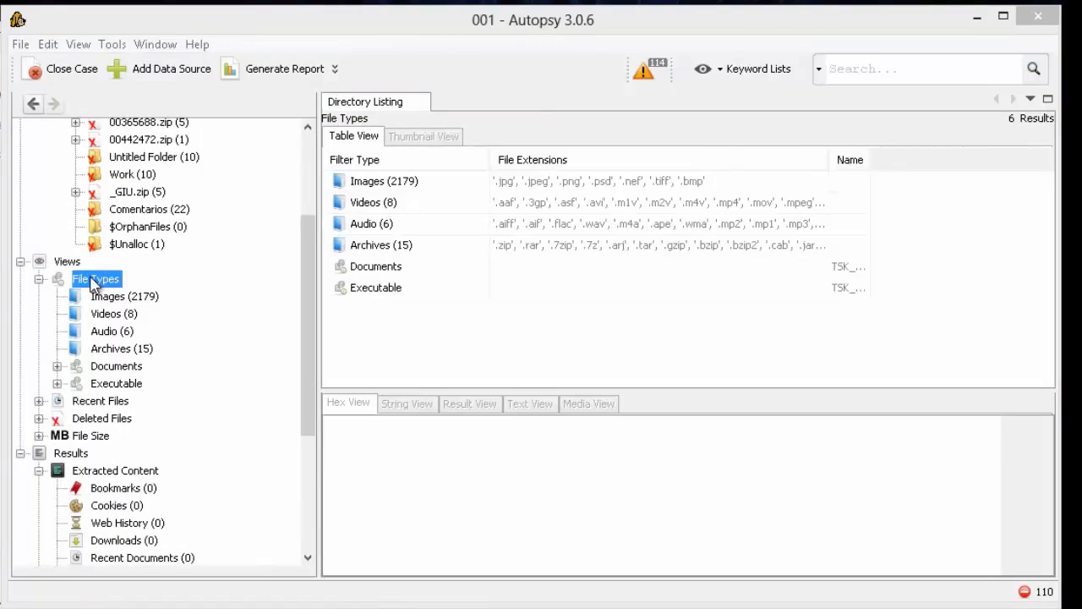
pyautogui.click(117, 296)
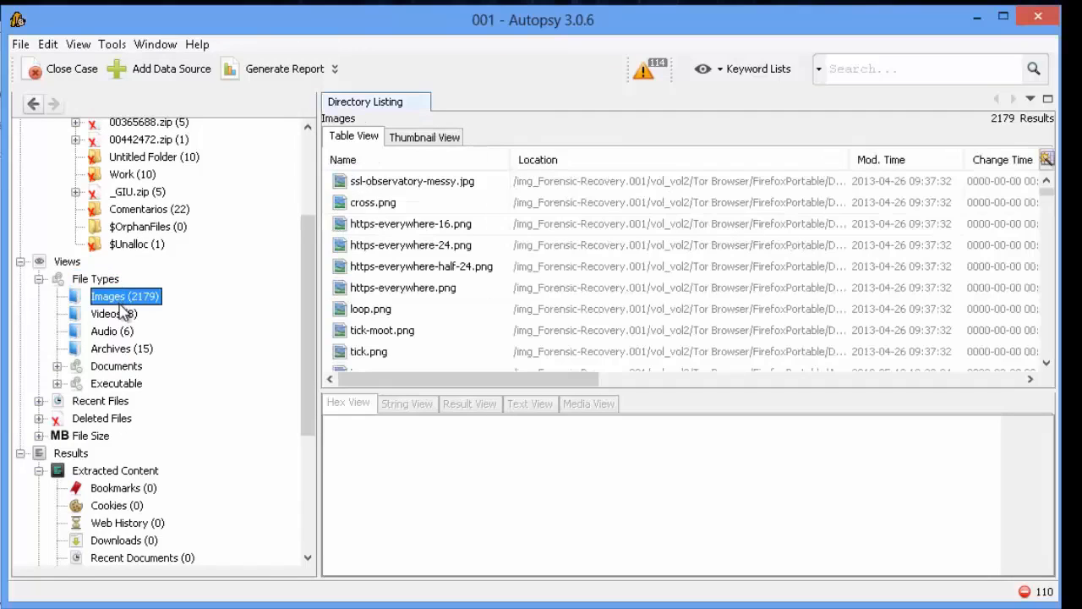
pyautogui.click(116, 318)
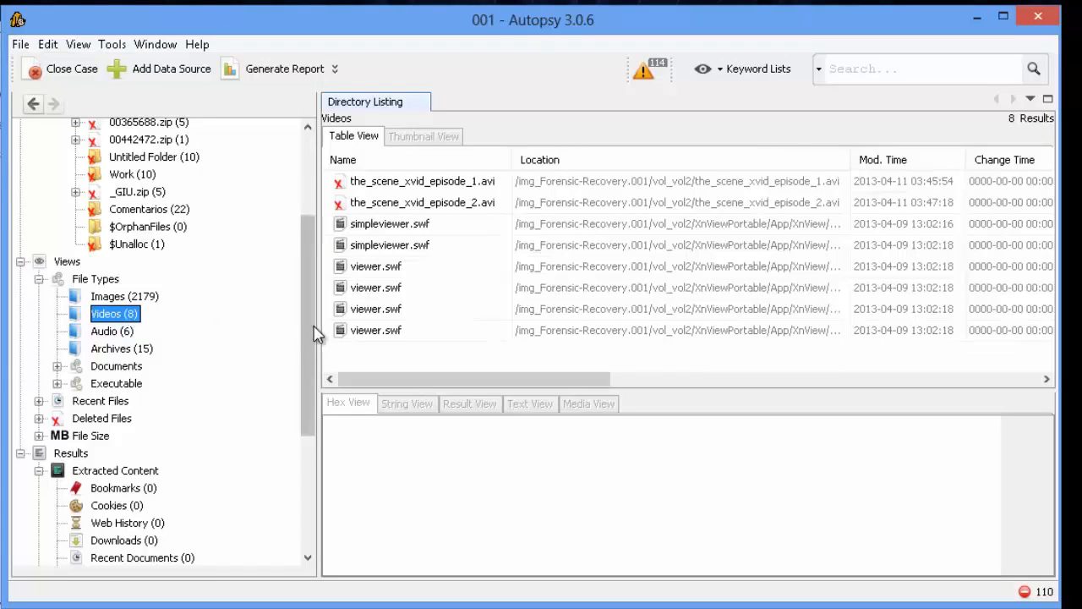
pyautogui.moveTo(314, 333); pyautogui.dragTo(346, 515)
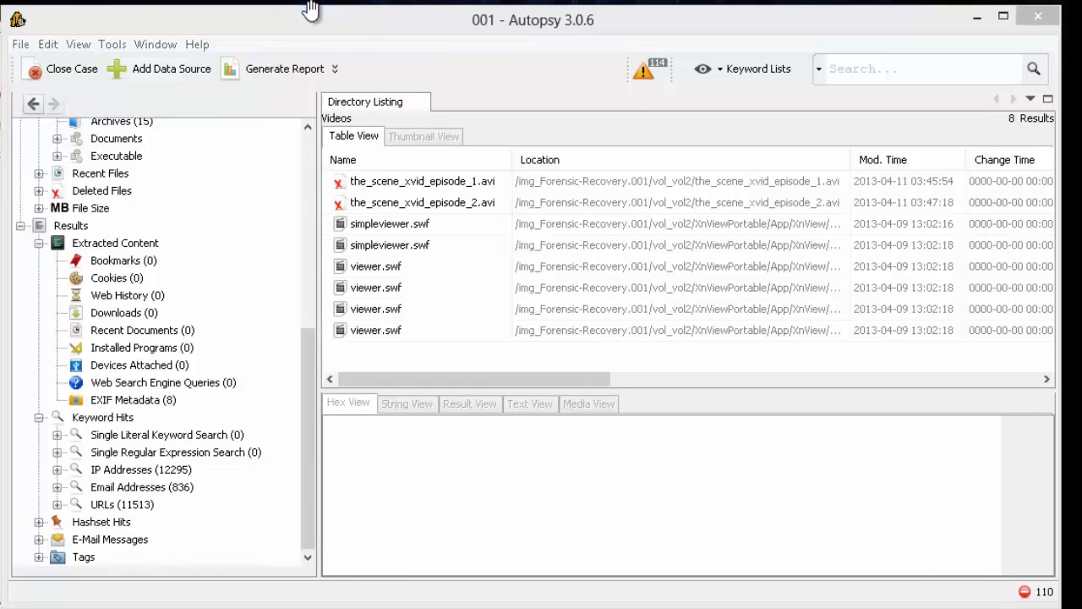
# Search the indexed image for the keyword "tor", widen the results' Name column, narrow the Keyword column, and look through the hits
pyautogui.click(861, 70)
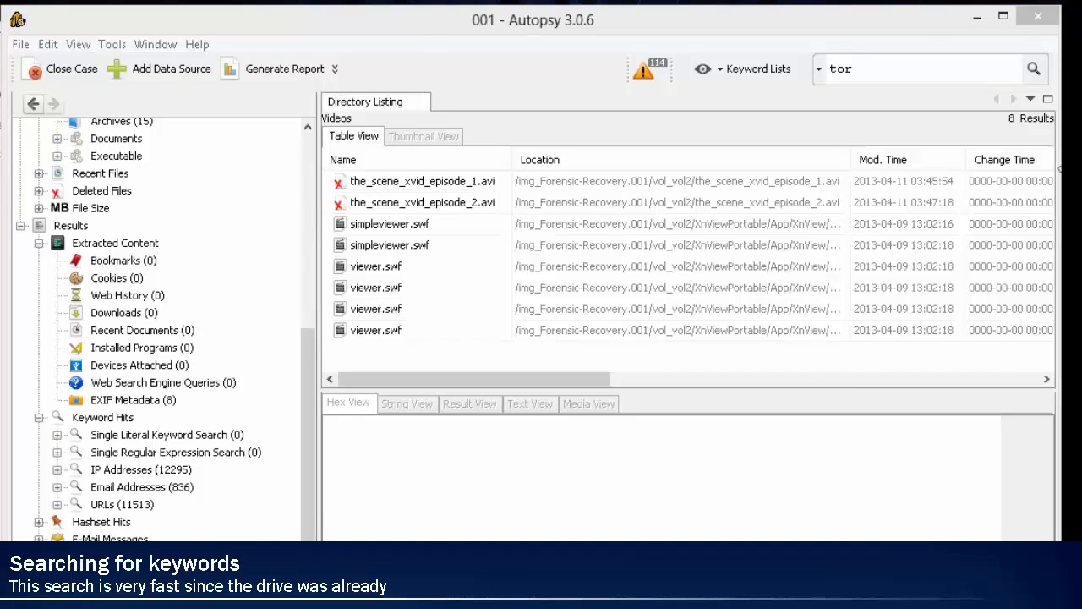
pyautogui.click(1032, 75)
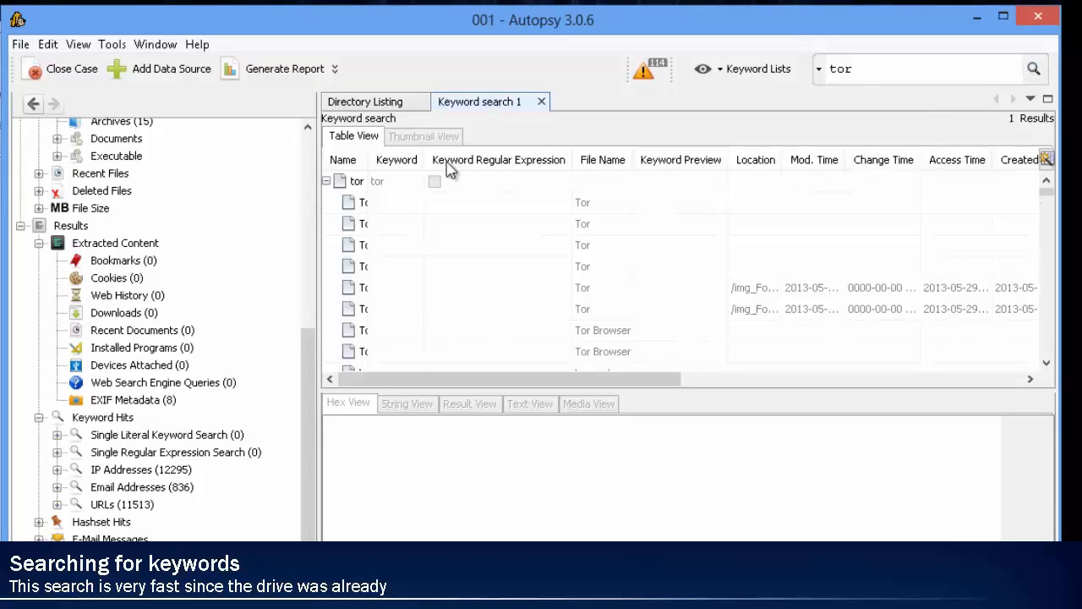
pyautogui.moveTo(364, 159); pyautogui.dragTo(459, 198)
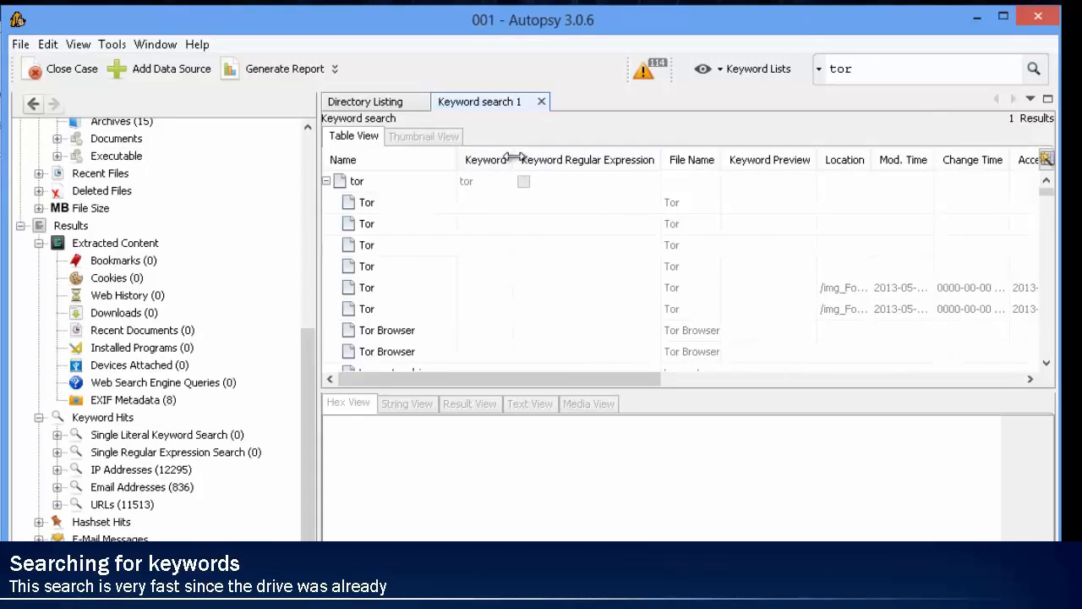
pyautogui.moveTo(514, 161); pyautogui.dragTo(499, 162)
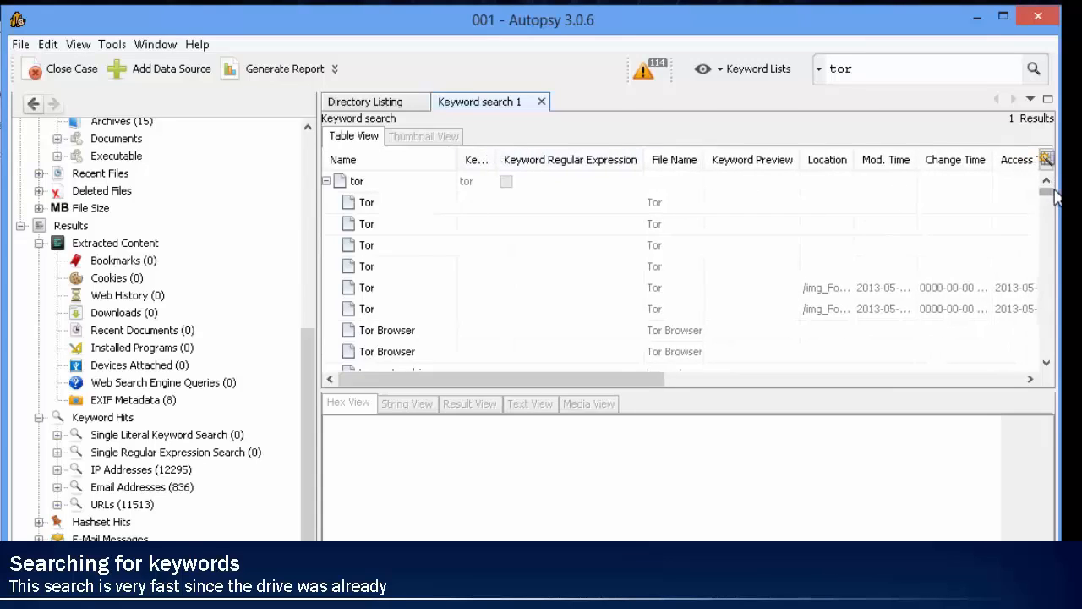
pyautogui.moveTo(1051, 197)
pyautogui.mouseDown()
pyautogui.moveTo(1047, 342)
pyautogui.moveTo(1046, 186)
pyautogui.mouseUp()
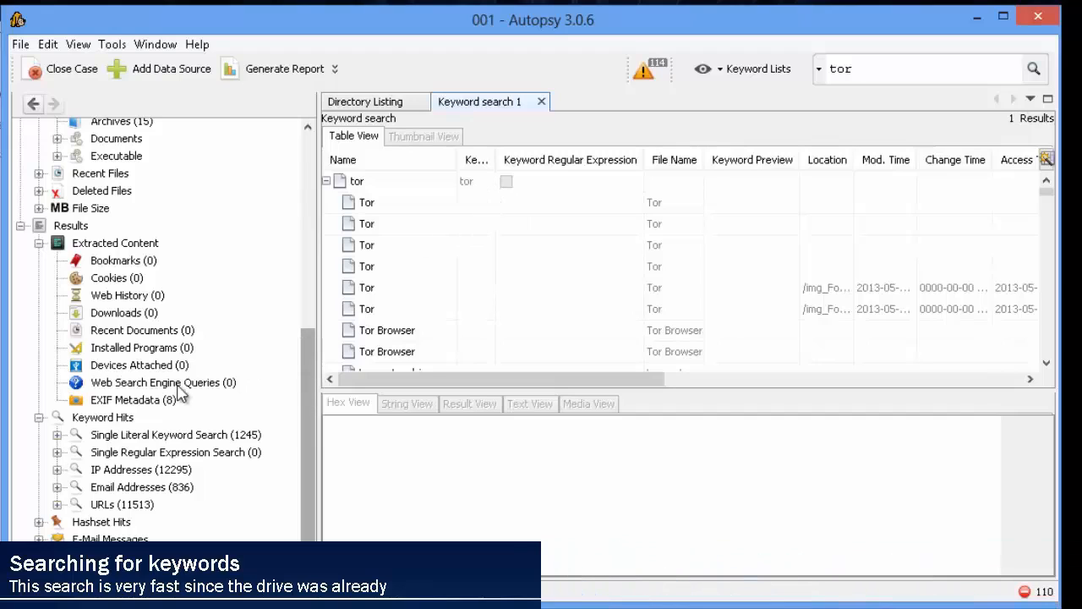
# Review the IP Addresses and Email Addresses lists under Keyword Hits, widening the List Name column to read the IP entries
pyautogui.click(130, 418)
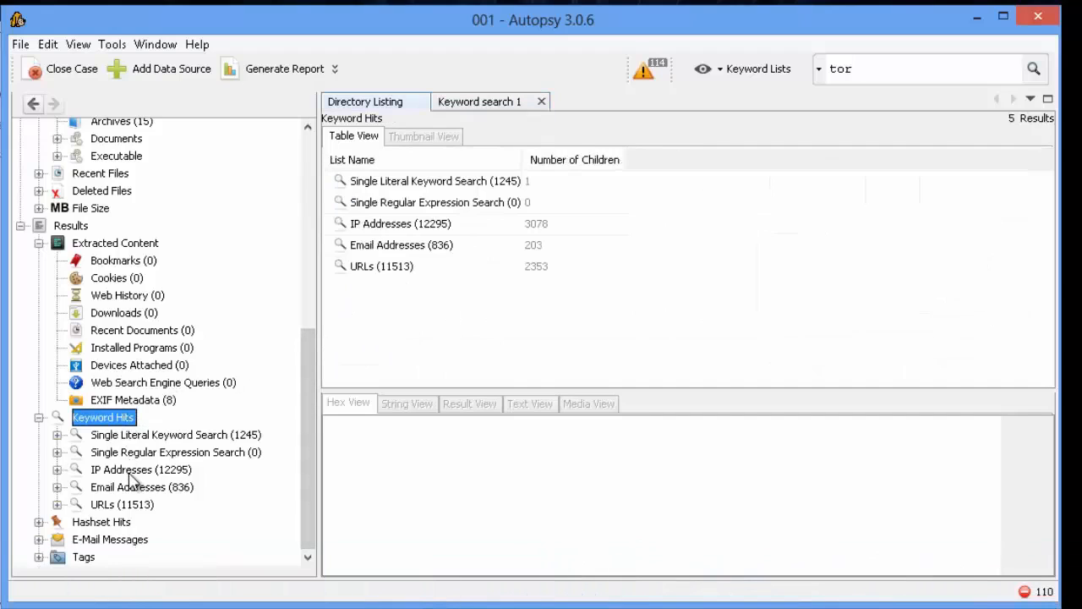
pyautogui.click(131, 473)
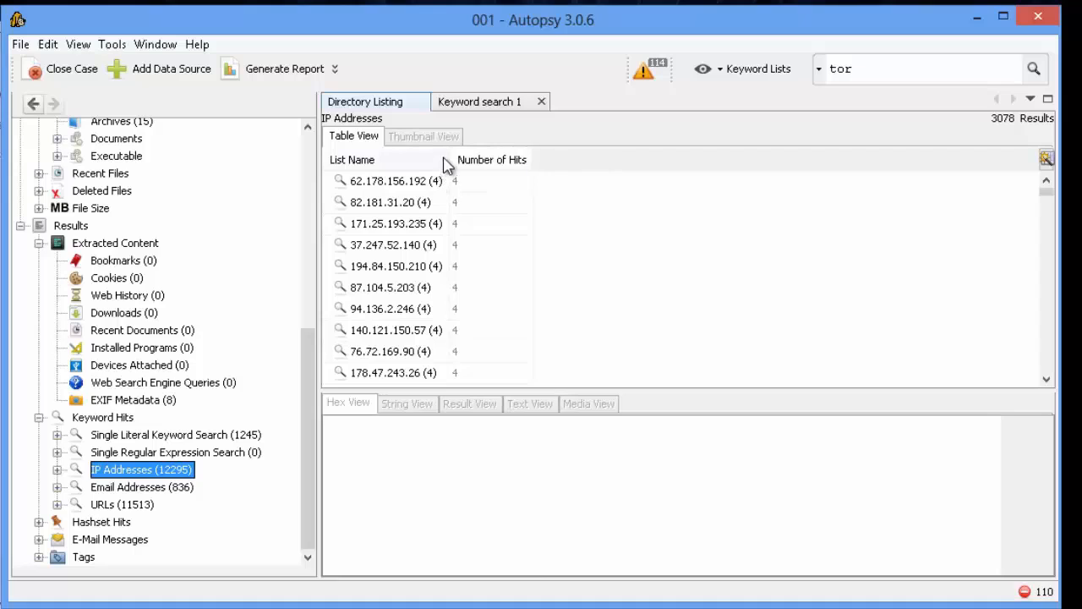
pyautogui.moveTo(447, 157); pyautogui.dragTo(490, 159)
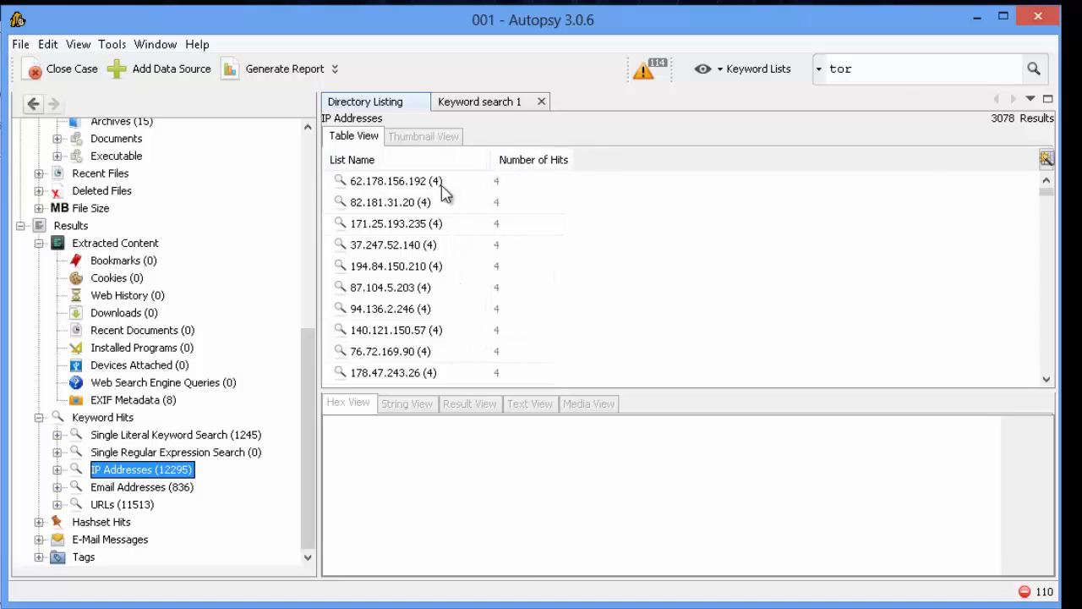
pyautogui.moveTo(1046, 191); pyautogui.dragTo(1043, 389)
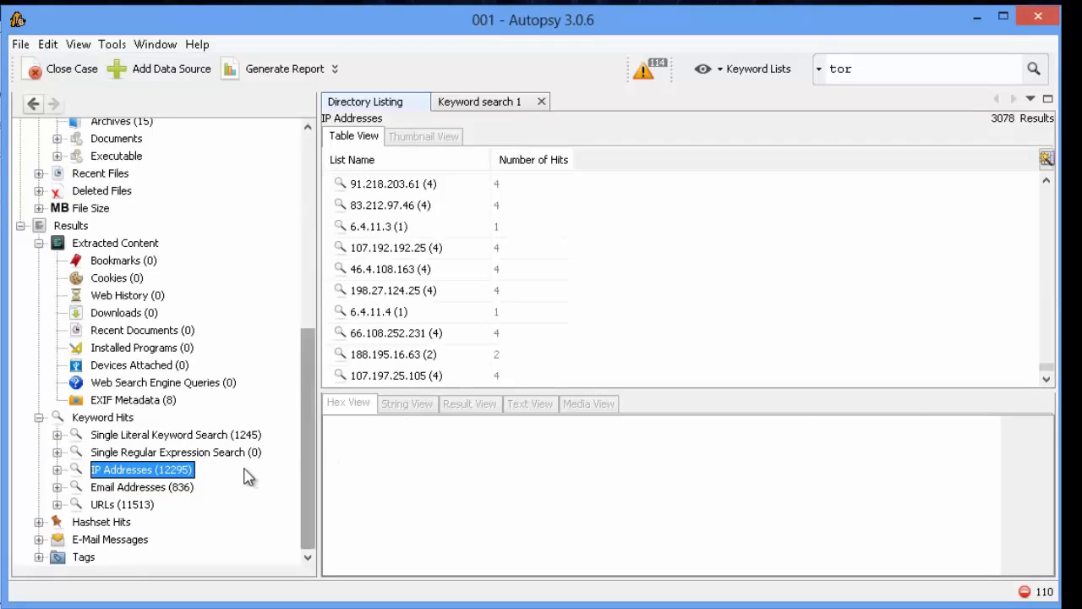
pyautogui.click(176, 489)
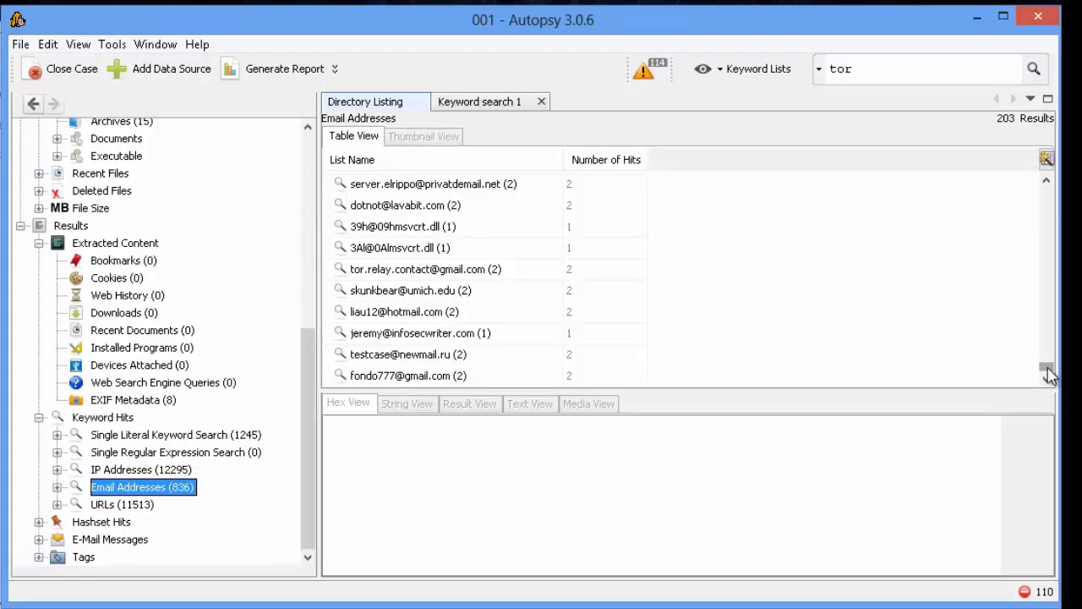
pyautogui.moveTo(1049, 375); pyautogui.dragTo(1048, 334)
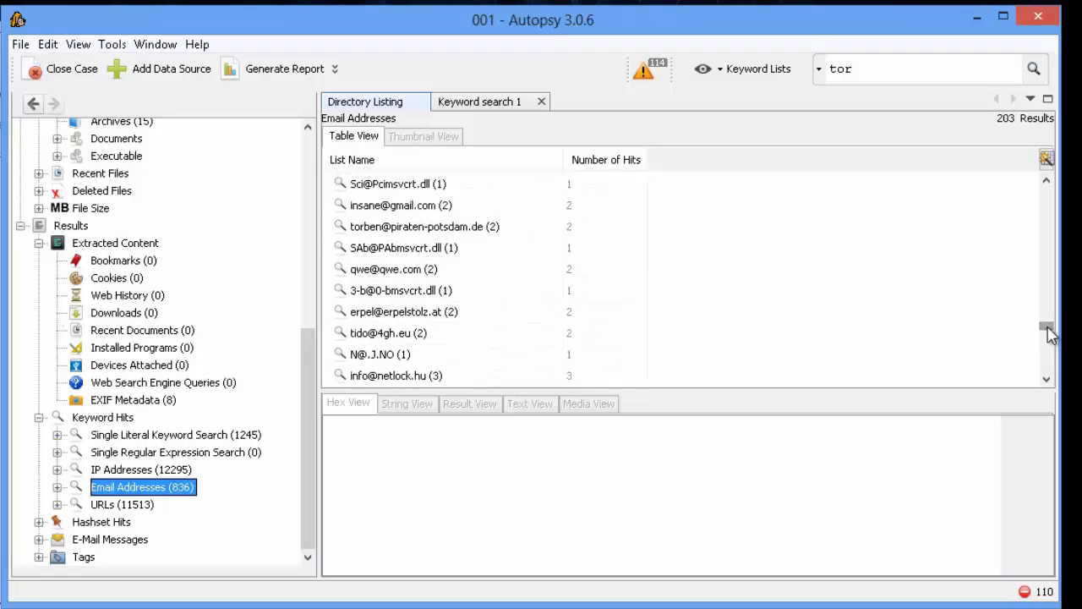
pyautogui.click(113, 505)
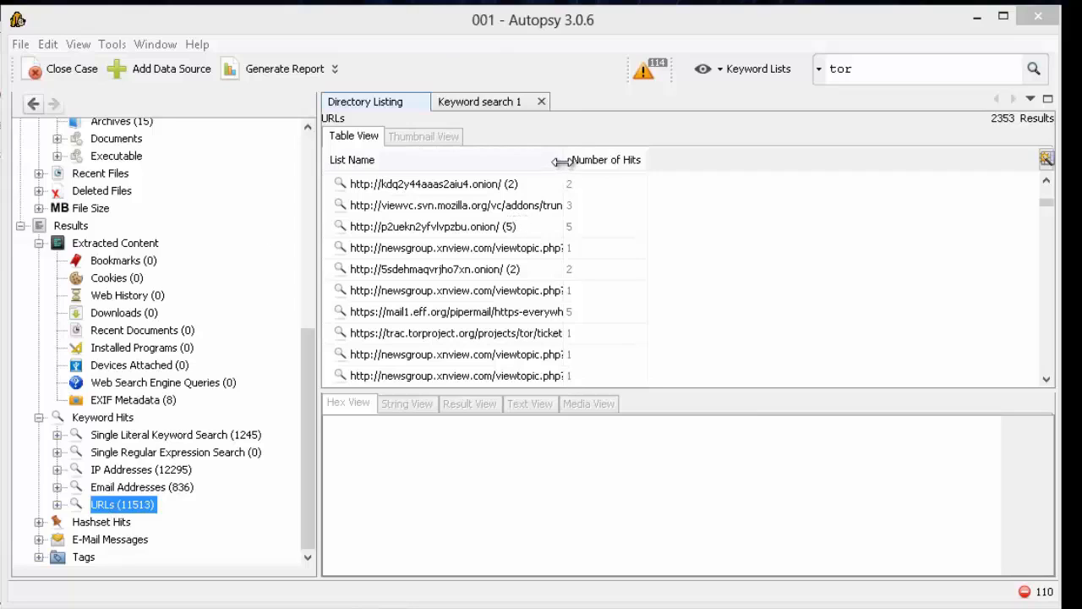
pyautogui.moveTo(564, 162); pyautogui.dragTo(688, 162)
pyautogui.moveTo(769, 271); pyautogui.dragTo(799, 290)
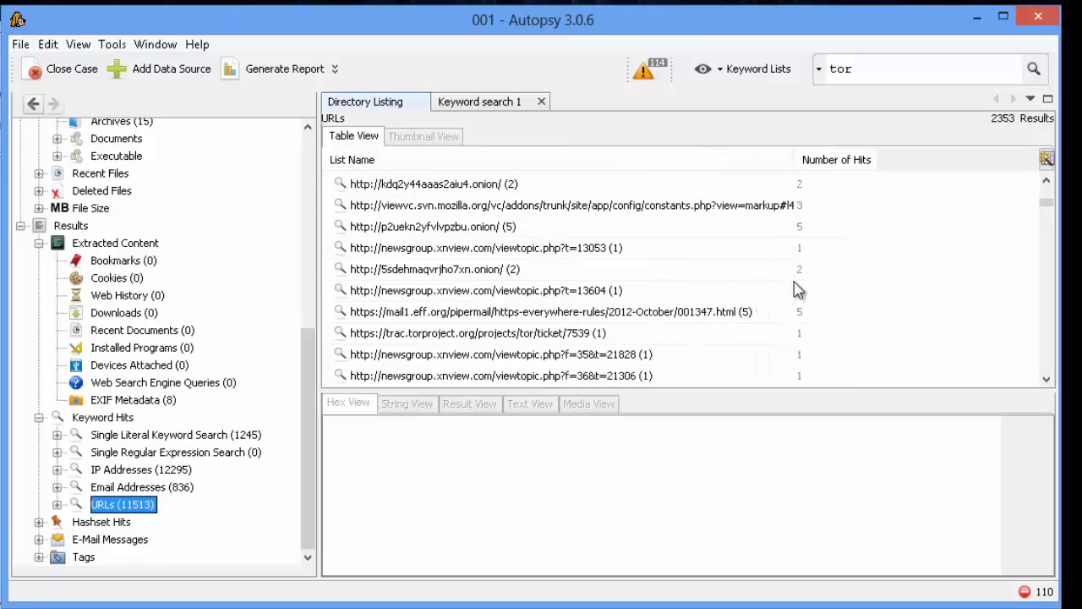
pyautogui.click(449, 230)
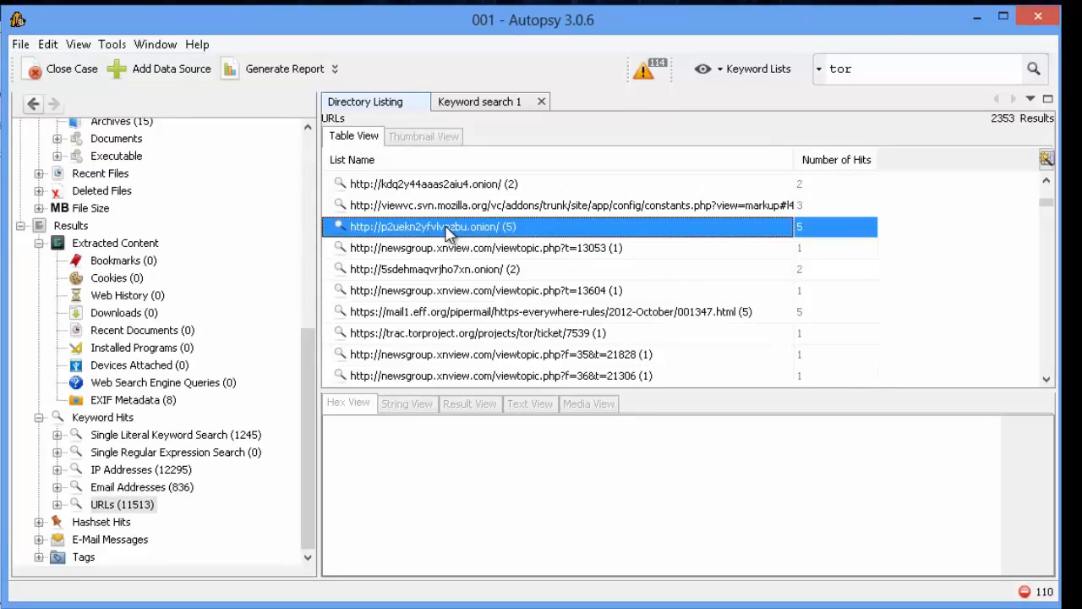